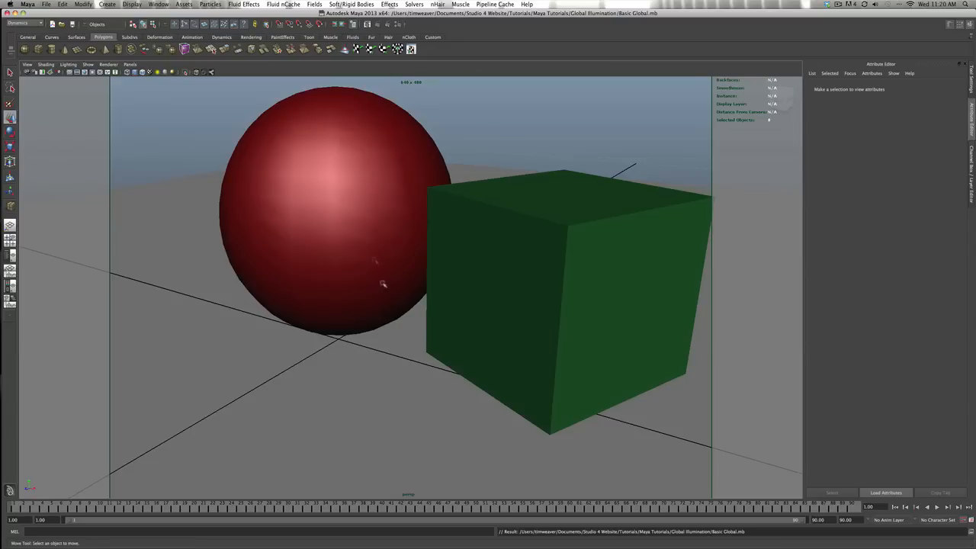
Step: Select the floor plane beneath the sphere and cube and examine its surface attributes
scroll(402, 295, down, 10)
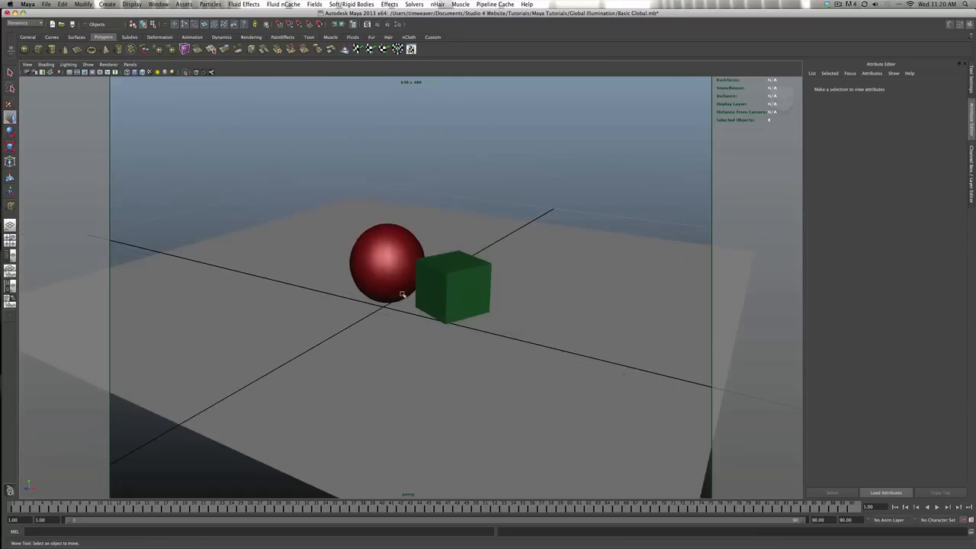
click(340, 313)
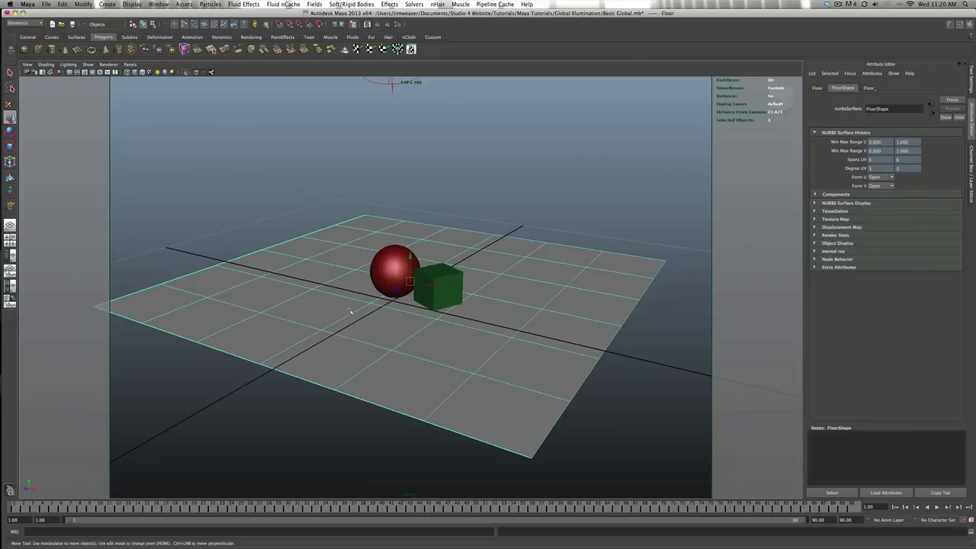
alt+drag(426, 335, 389, 278)
Step: Examine the blinn material settings of the red sphere and of the green cube
click(389, 279)
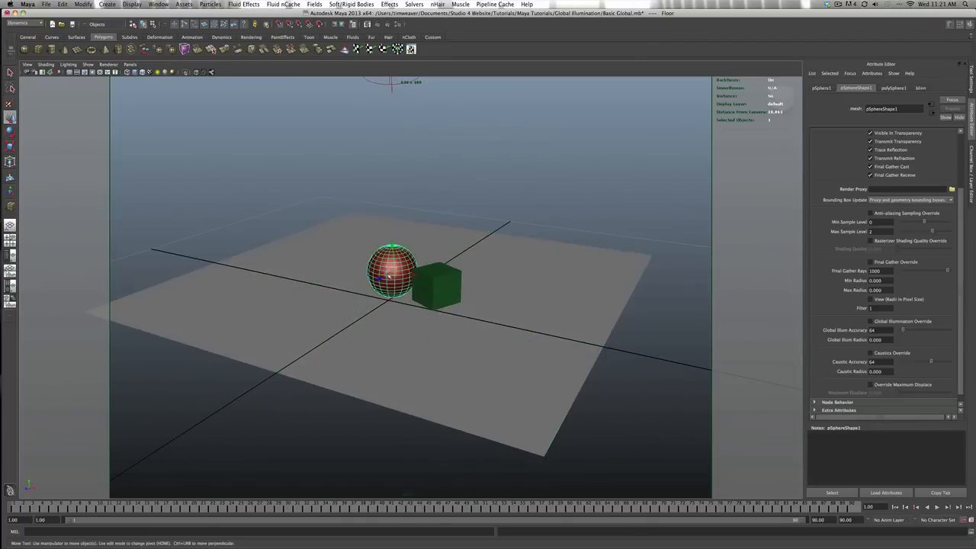
scroll(389, 278, up, 5)
scroll(390, 277, up, 3)
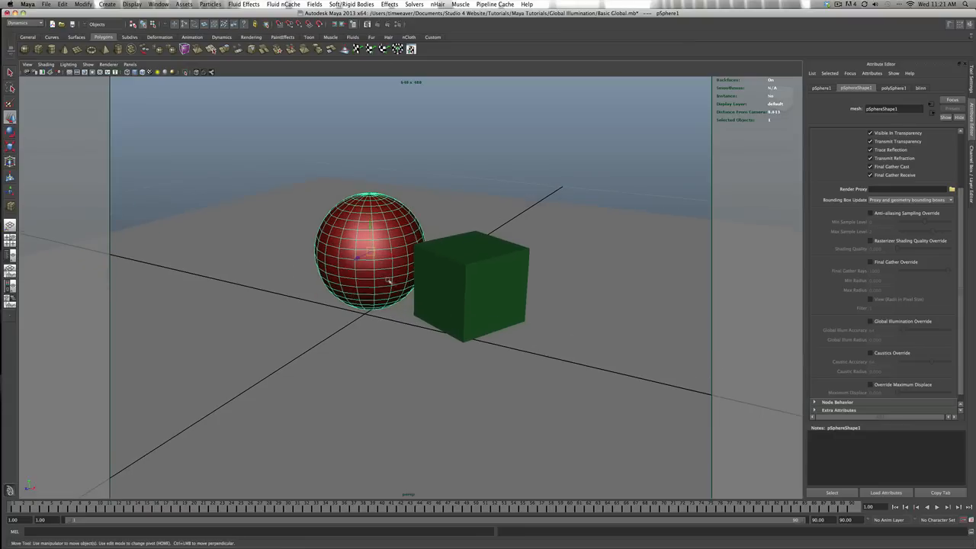
click(919, 87)
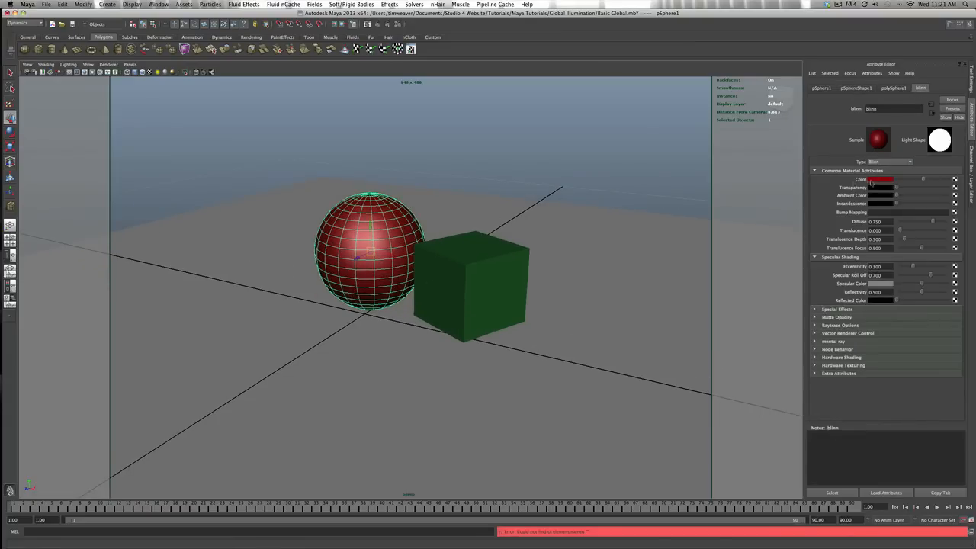
click(479, 285)
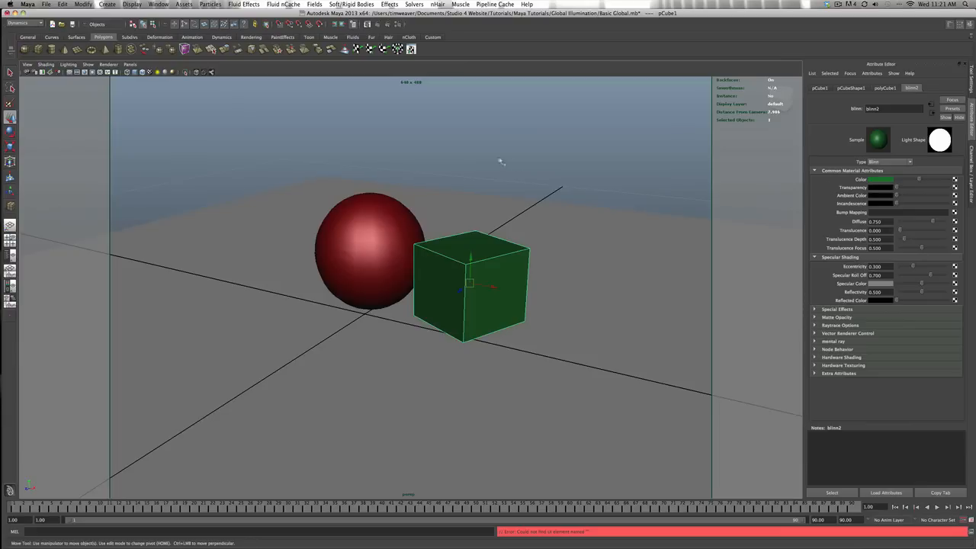
Step: Select the spot light above the scene to view its attributes, and clear the selection
scroll(503, 162, down, 5)
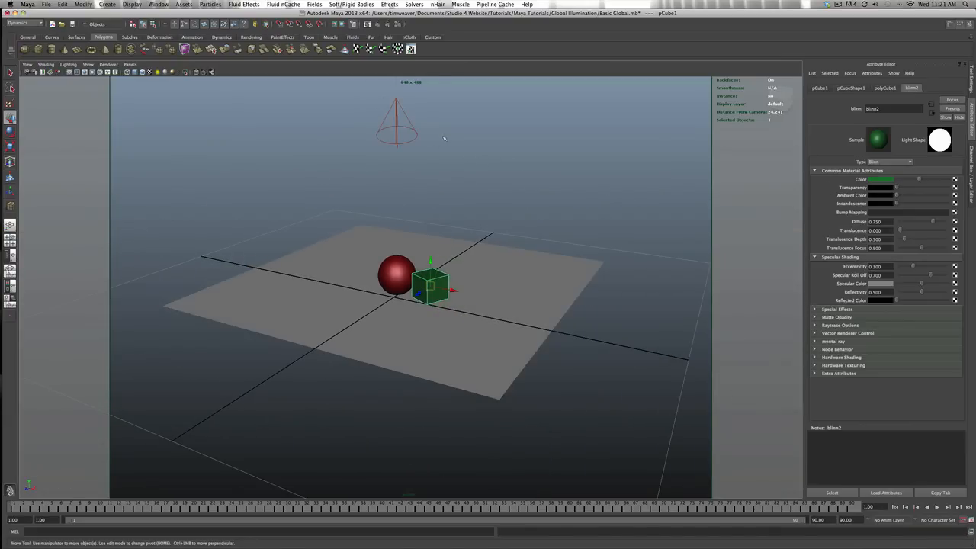
click(417, 136)
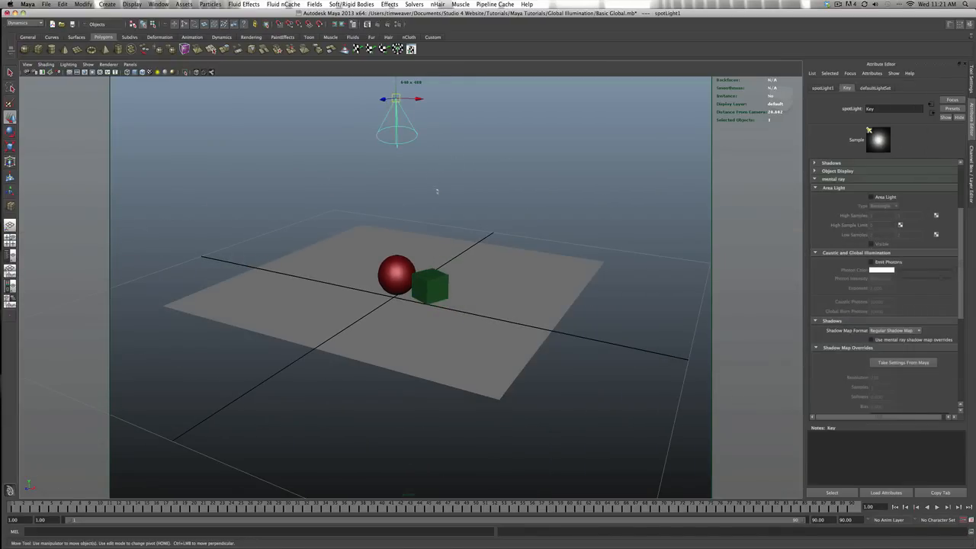
scroll(398, 322, up, 8)
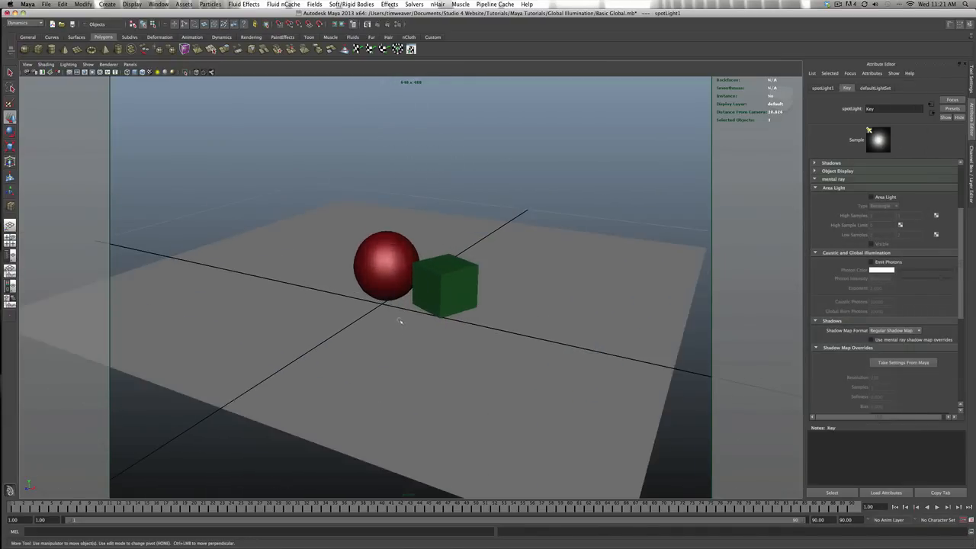
scroll(398, 322, up, 3)
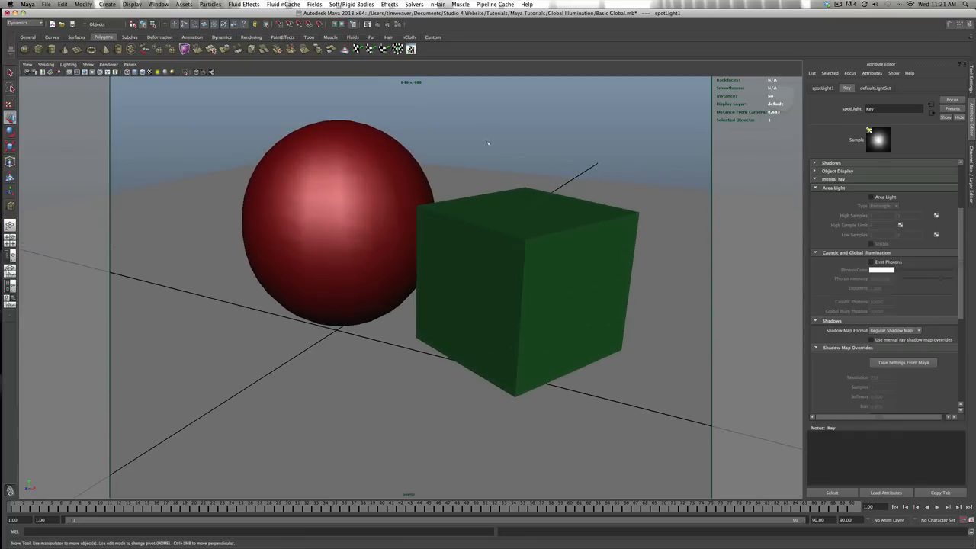
click(400, 302)
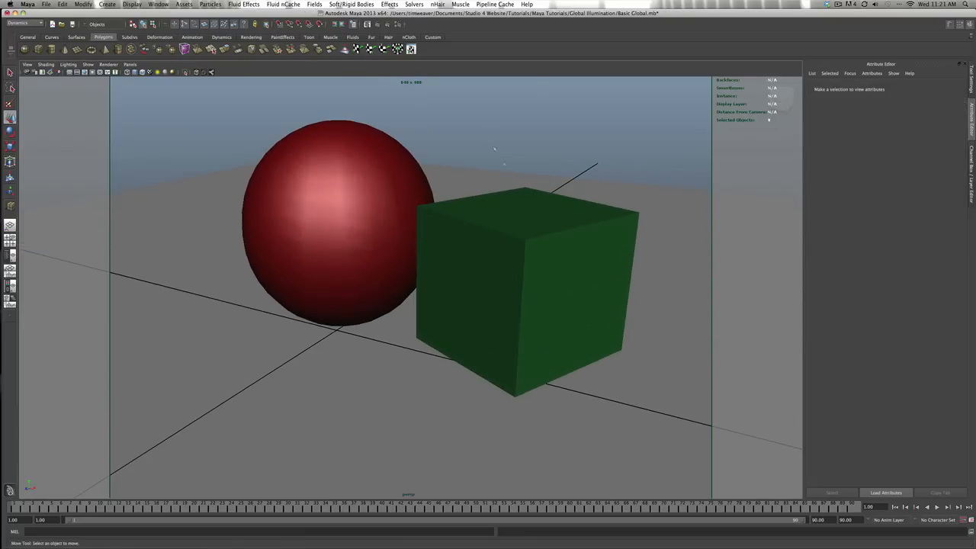
Step: Render the current frame of the sphere and cube with mental ray and close the render window
click(381, 25)
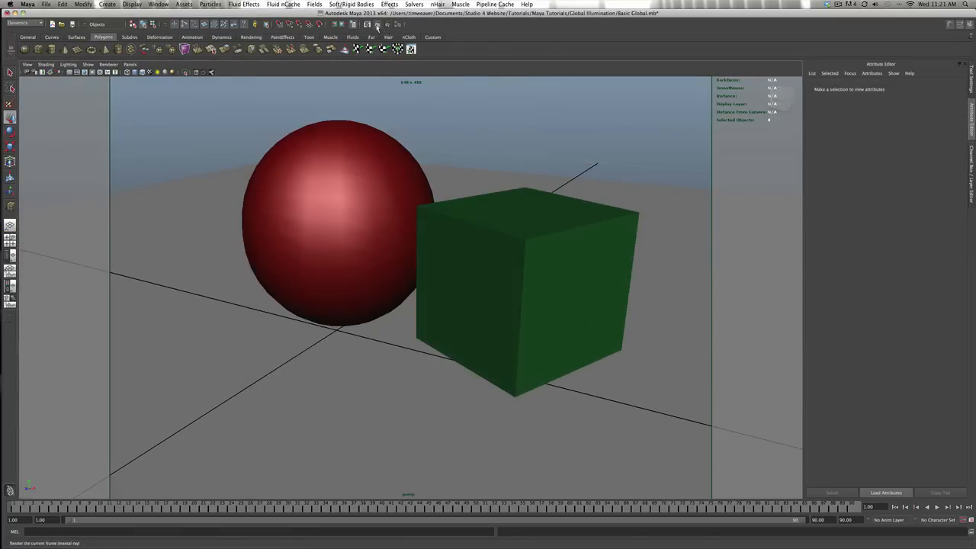
click(378, 25)
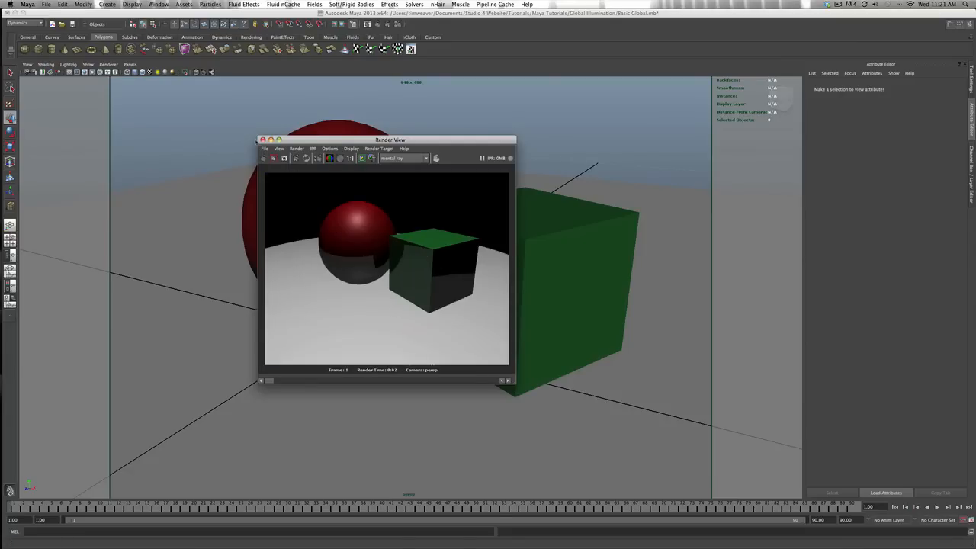
click(262, 139)
Step: Examine the specular shading and reflectivity settings of the red sphere's blinn material
click(327, 224)
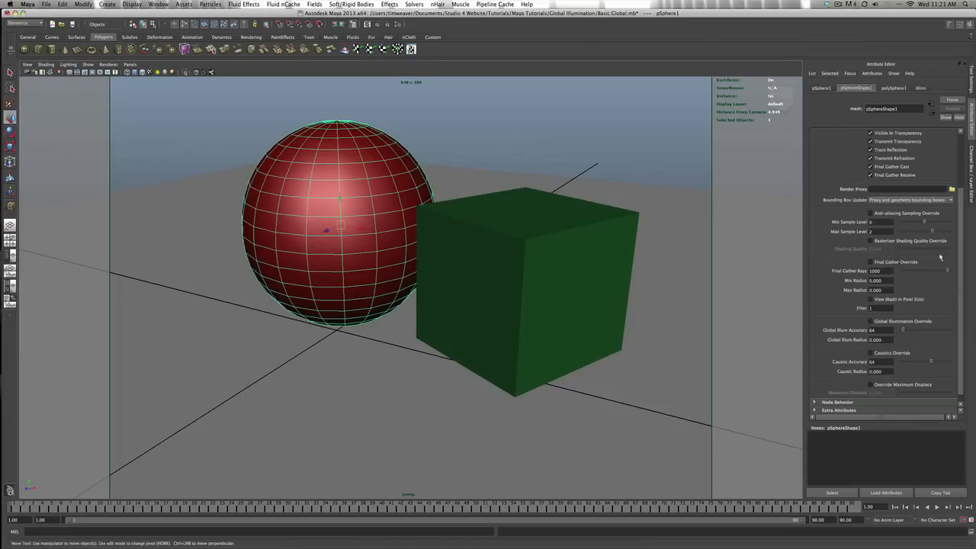
click(920, 88)
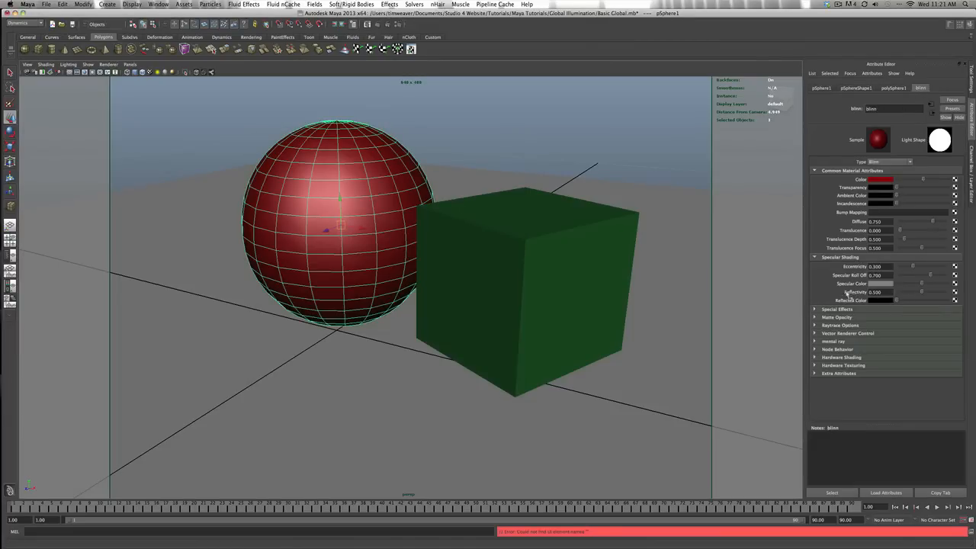
click(584, 272)
click(404, 231)
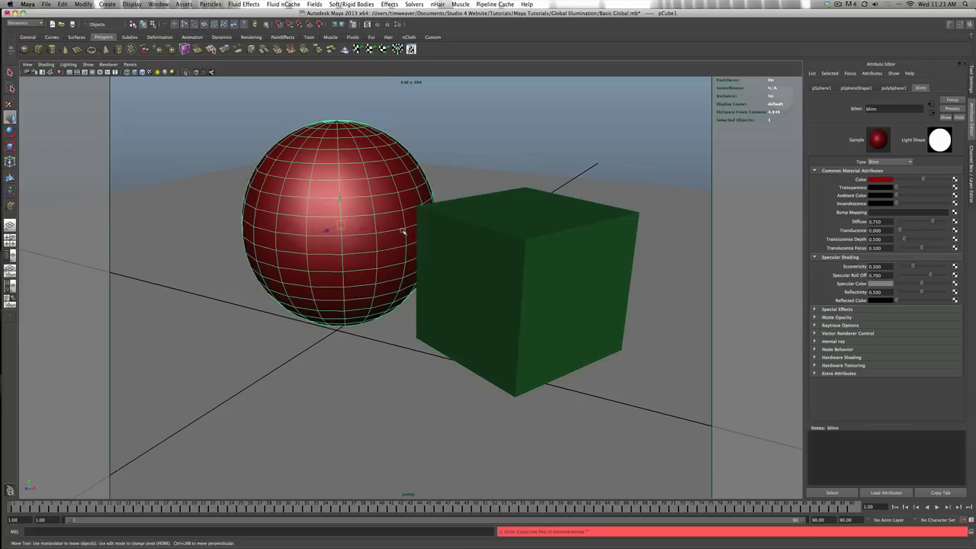
Step: Render the current frame again from a slightly closer view with nothing selected, and close the render window
scroll(413, 229, up, 2)
click(476, 141)
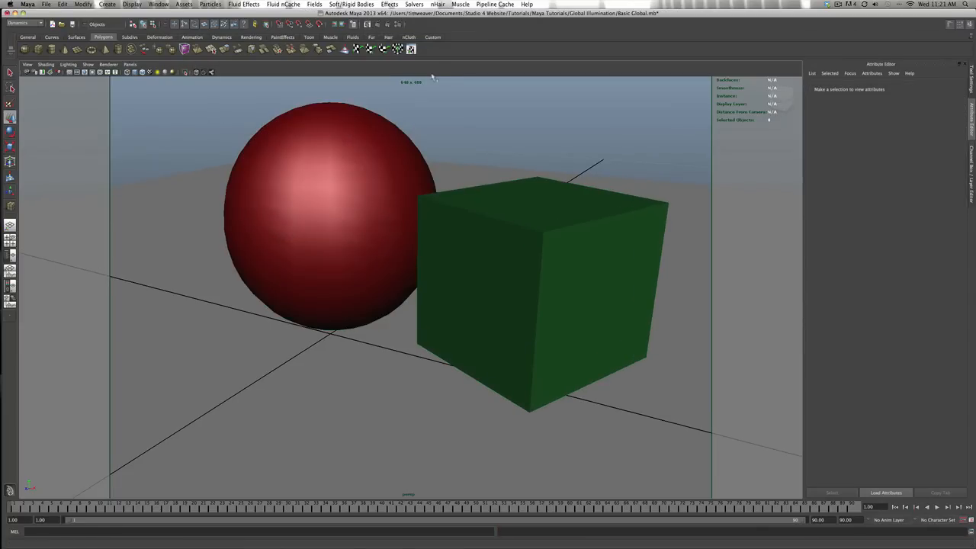
click(379, 25)
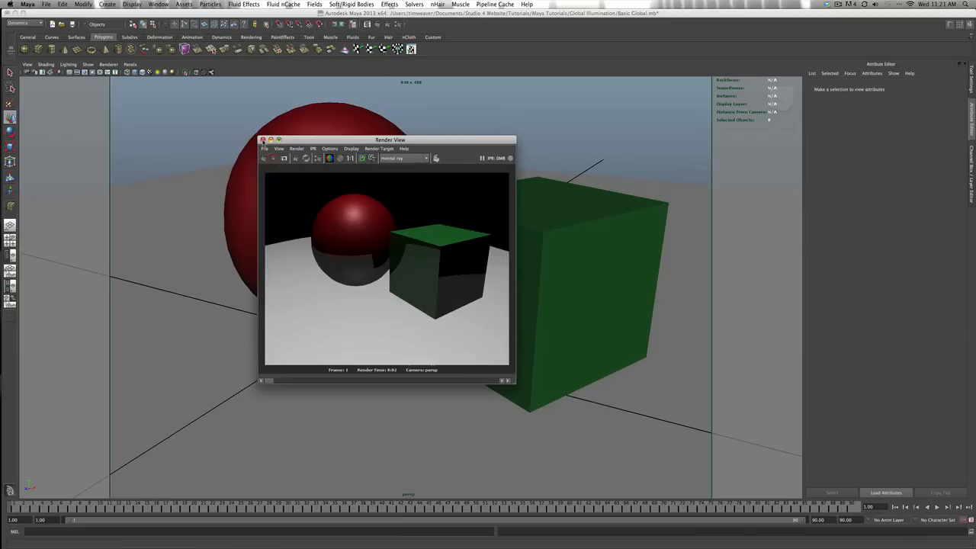
click(262, 139)
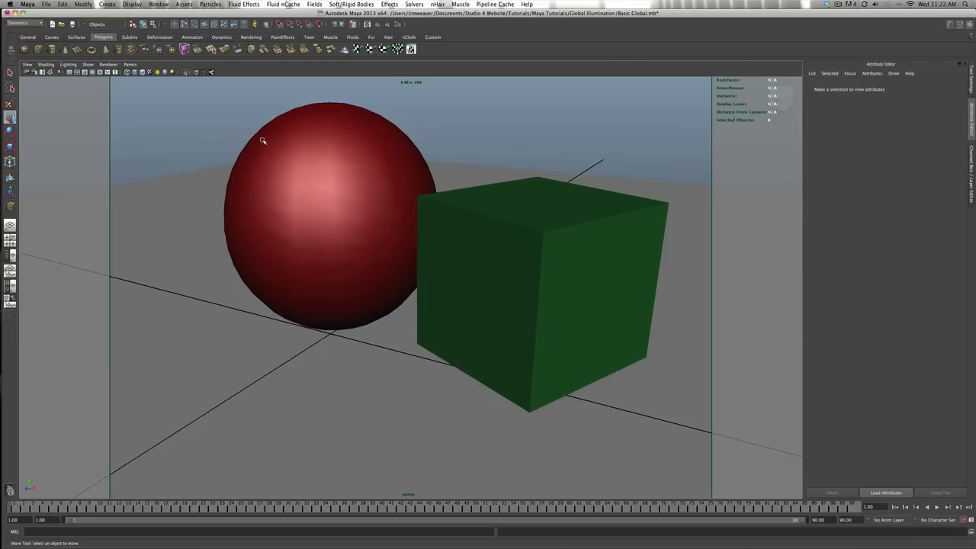
Step: Select the spot light and examine its position relative to the sphere, cube and floor from different angles
scroll(272, 140, down, 12)
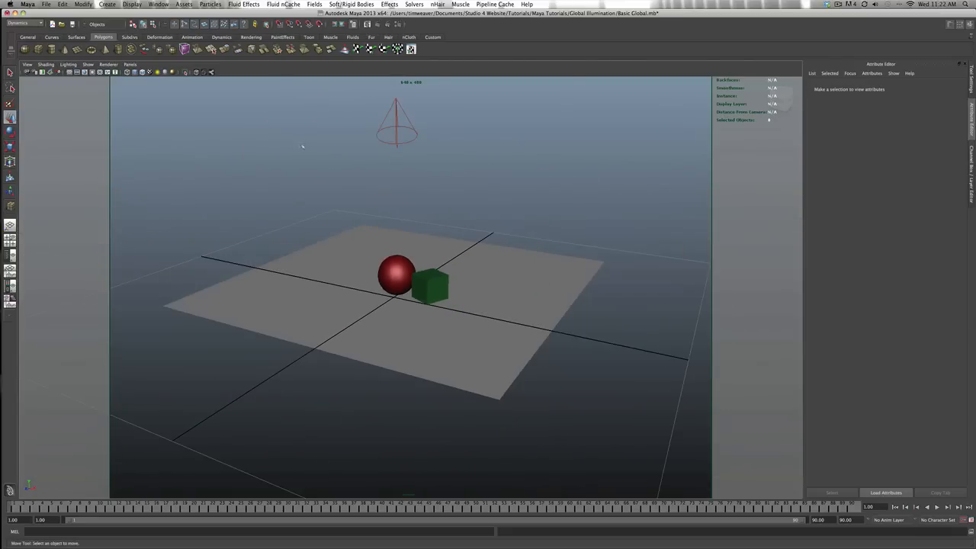
click(389, 128)
alt+drag(385, 179, 403, 132)
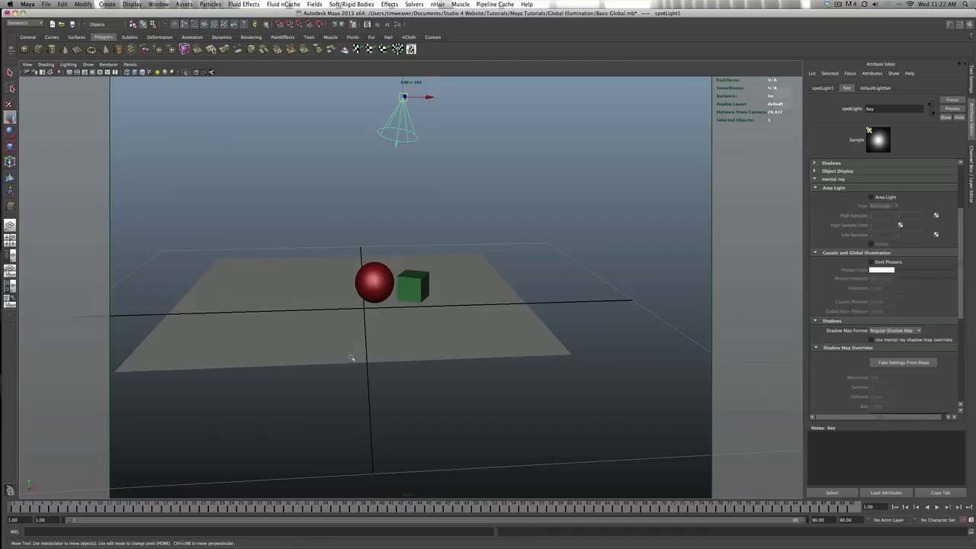
scroll(351, 358, up, 4)
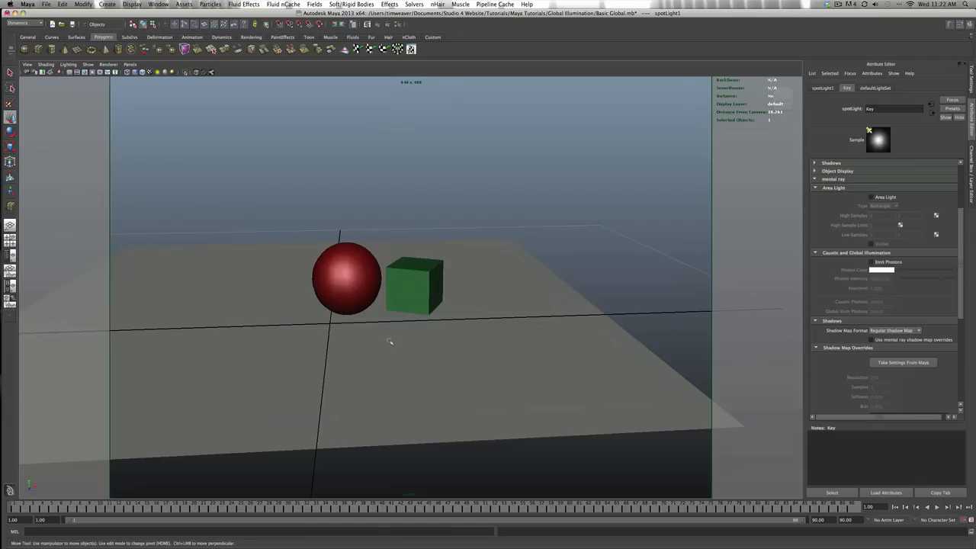
alt+drag(391, 341, 363, 346)
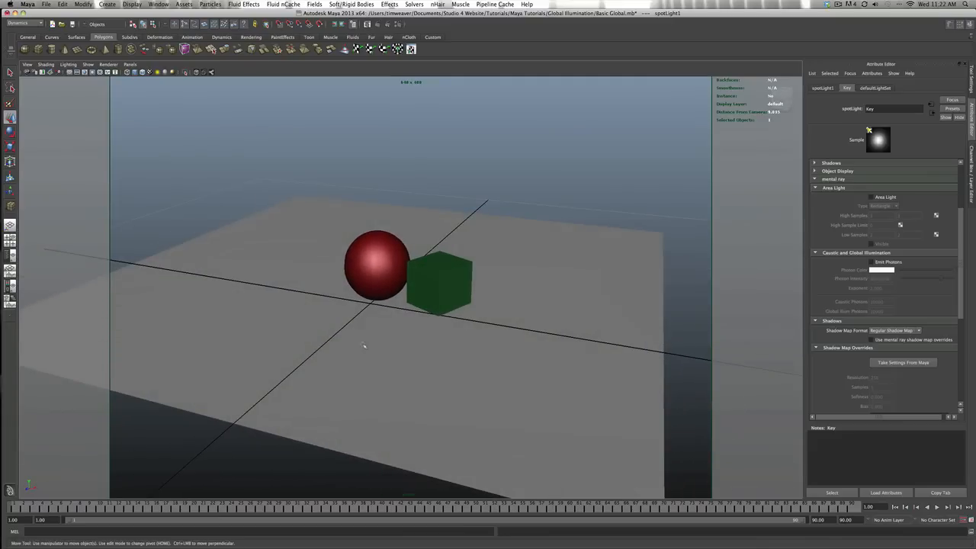
scroll(363, 346, up, 5)
scroll(385, 350, up, 3)
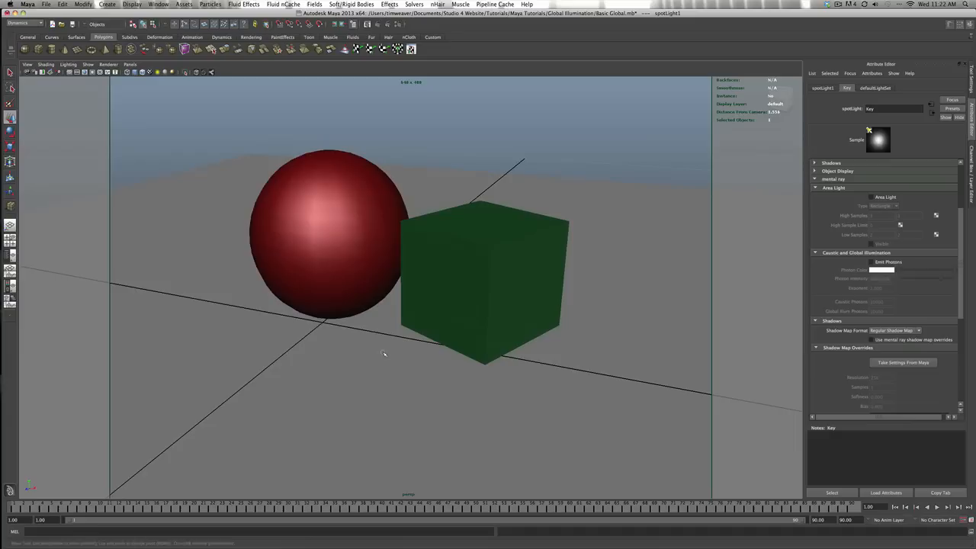
Step: Switch to Safari to view the Maya tutorials page on studiofourmedia.com, and return to Maya
mouse_move(439, 543)
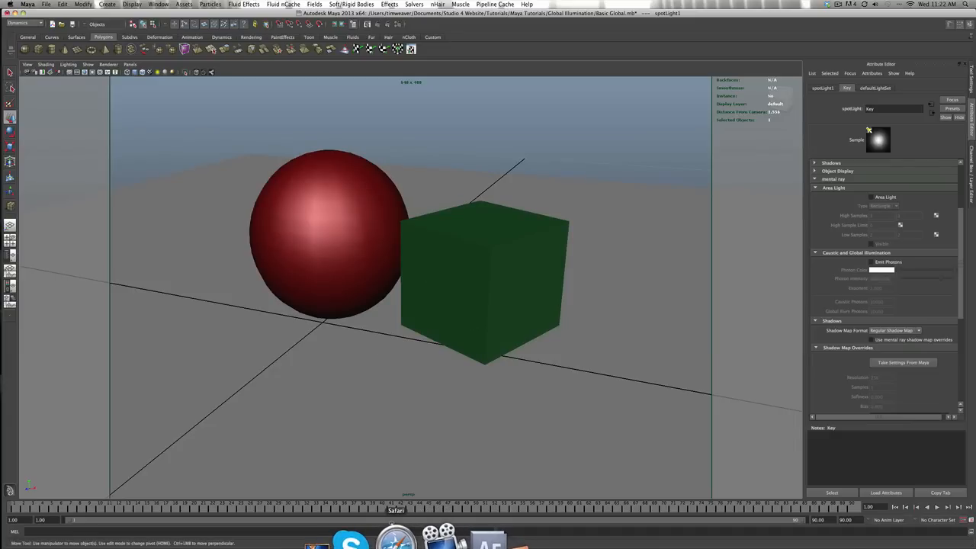
click(403, 539)
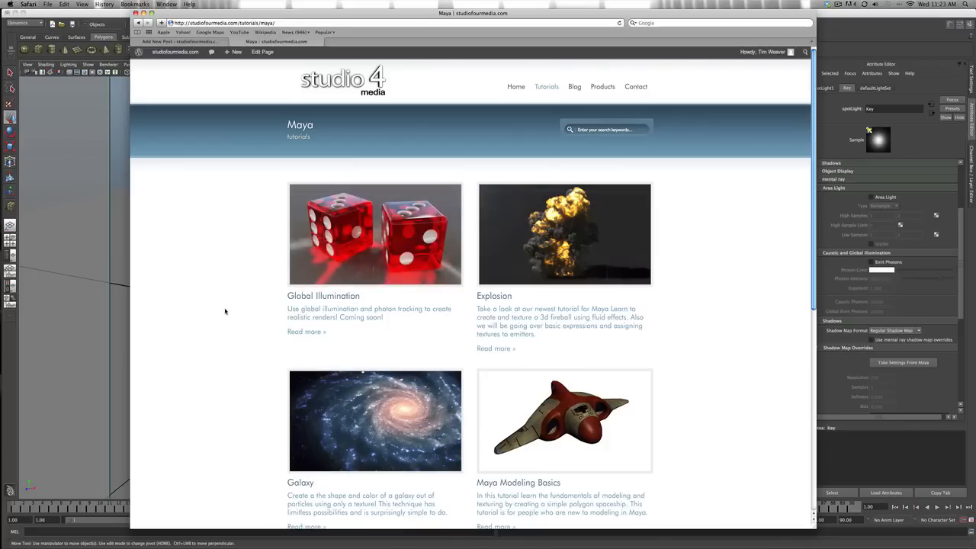
key(super+Tab)
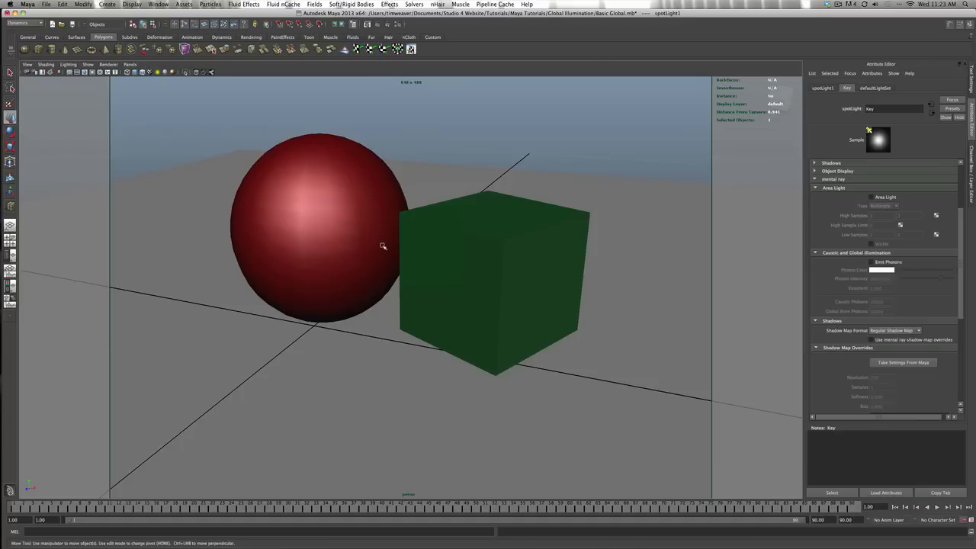
Step: Clear the selection and reselect the spot light above the sphere and cube
key(a)
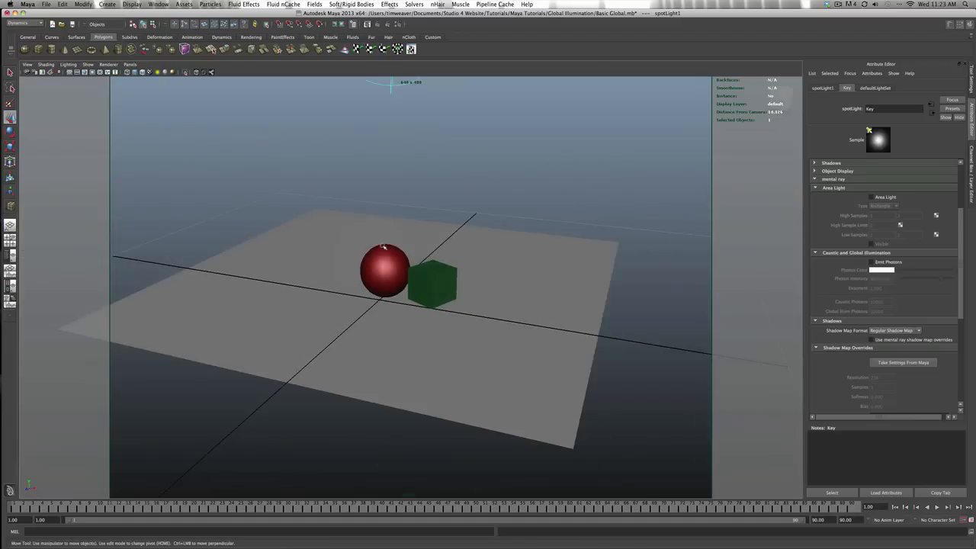
click(341, 216)
alt+drag(341, 215, 416, 164)
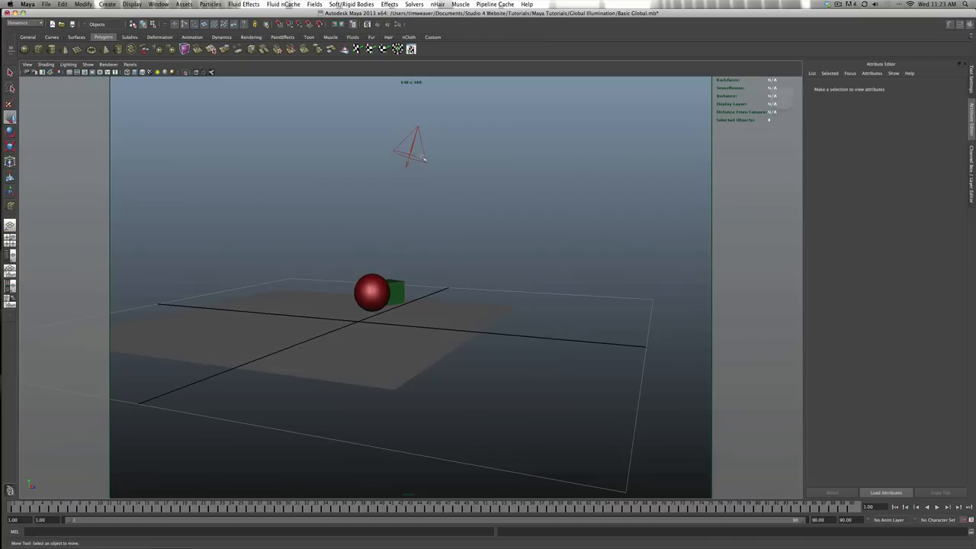
click(423, 158)
alt+drag(475, 213, 389, 235)
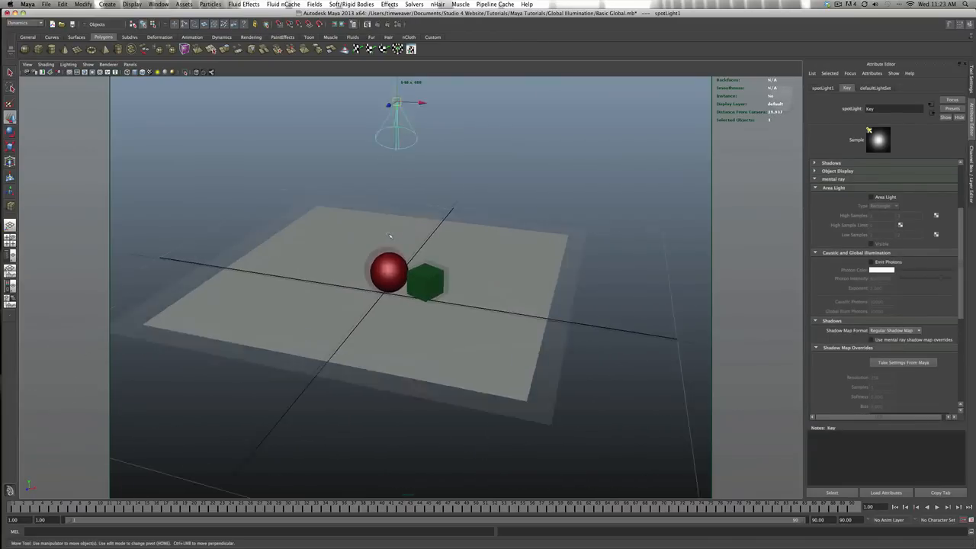
scroll(389, 235, up, 2)
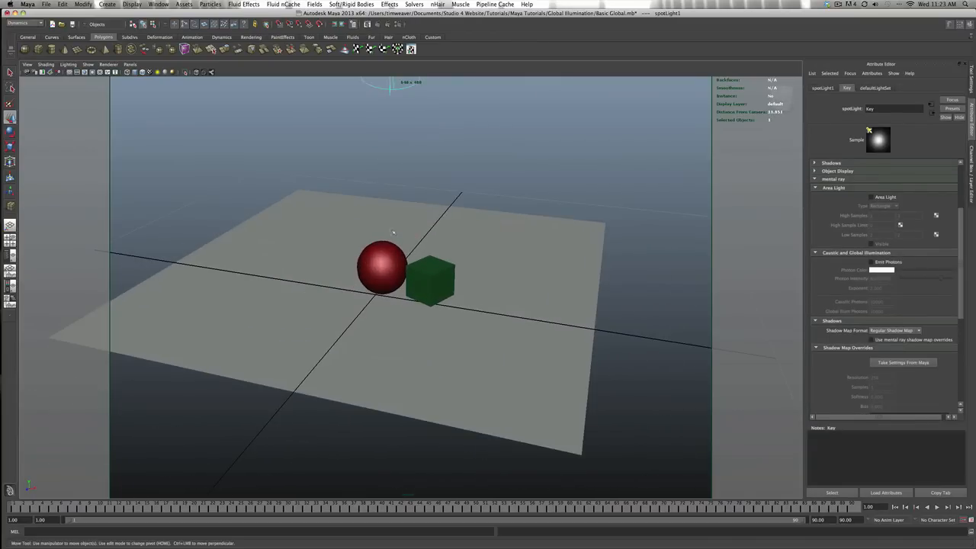
Step: Review the light types that can be created, and show the selected spot light's Spot Light Attributes
click(108, 4)
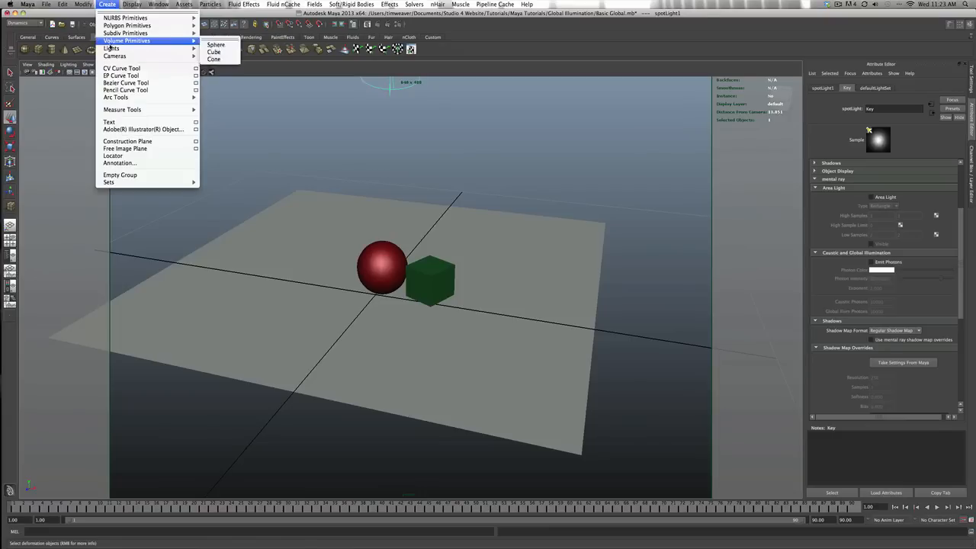
mouse_move(176, 48)
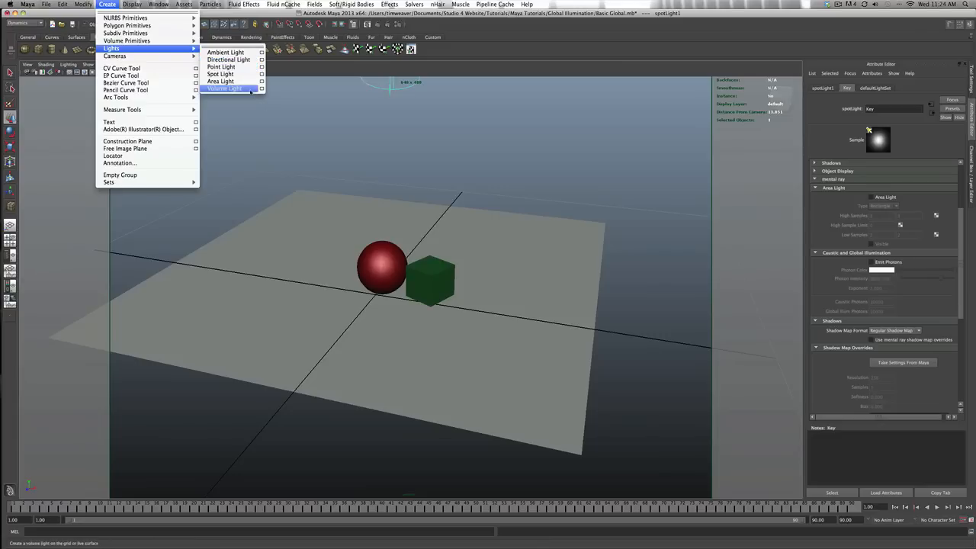
click(385, 89)
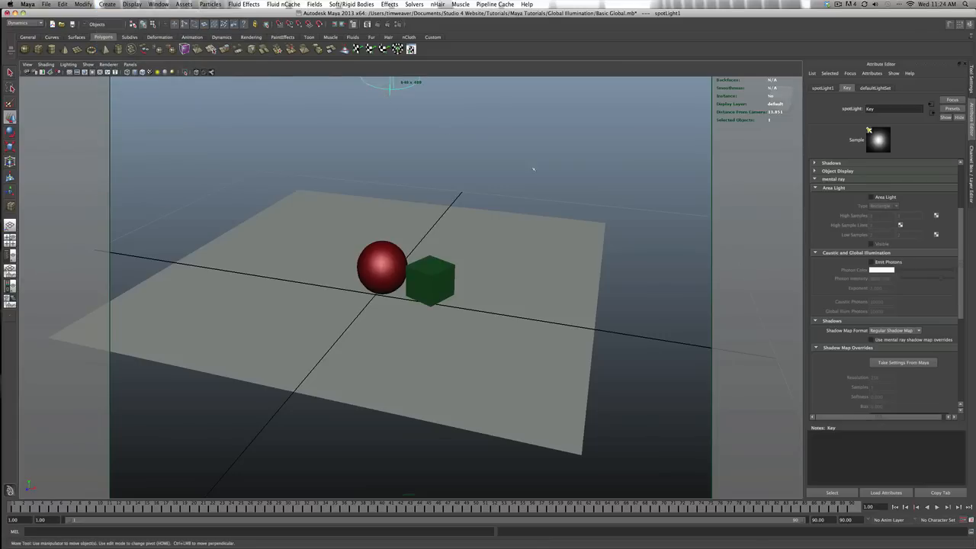
scroll(869, 244, up, 3)
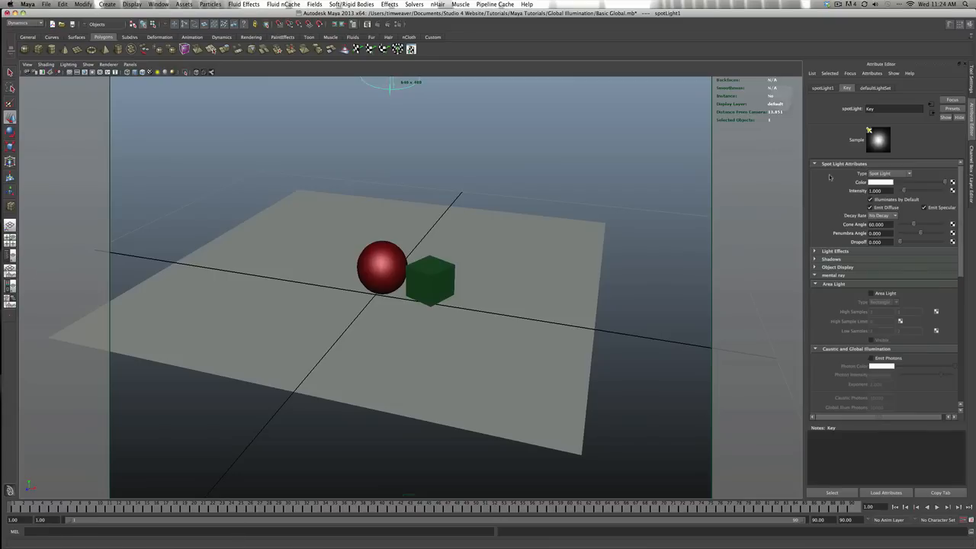
Step: Collapse the Area Light settings and enable Emit Photons under the spot light's mental ray Caustic and Global Illumination attributes
click(835, 283)
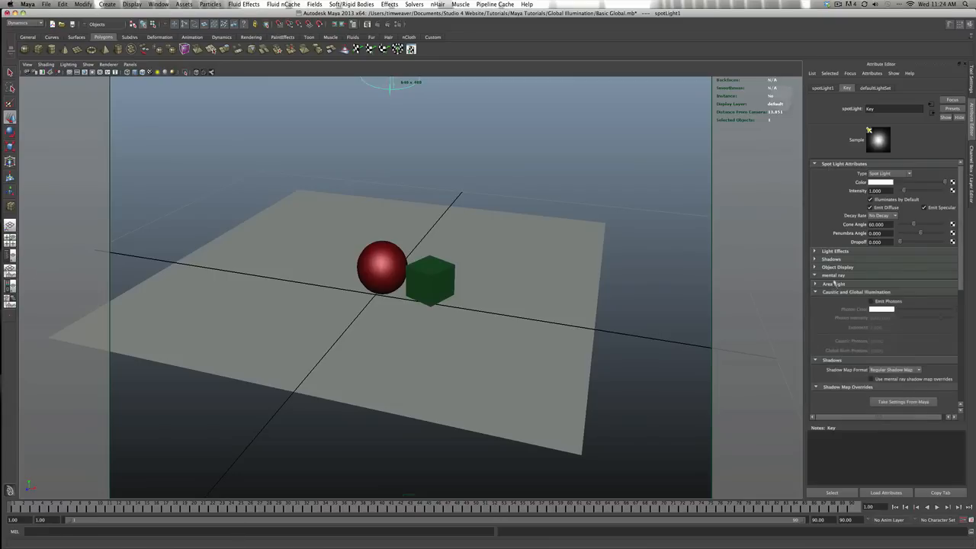
click(834, 275)
click(851, 279)
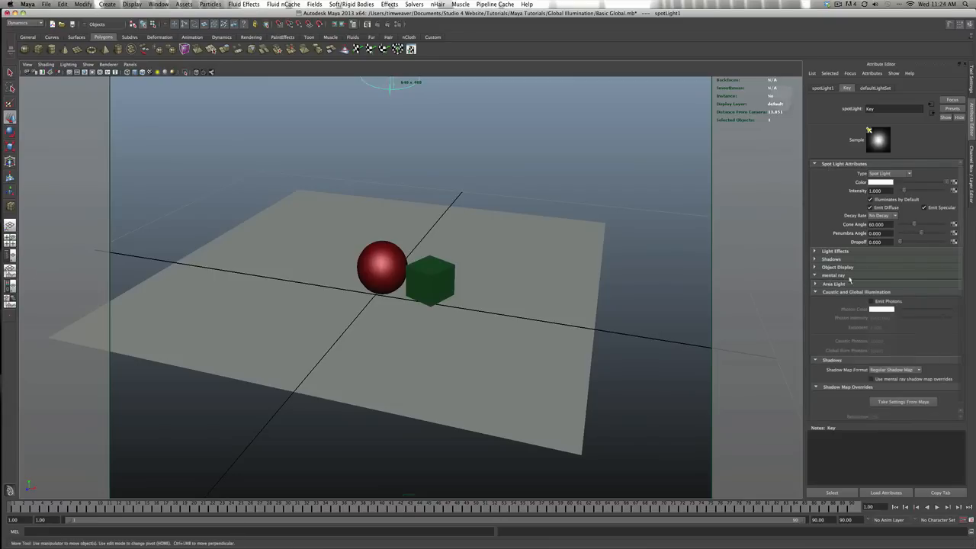
scroll(842, 267, down, 2)
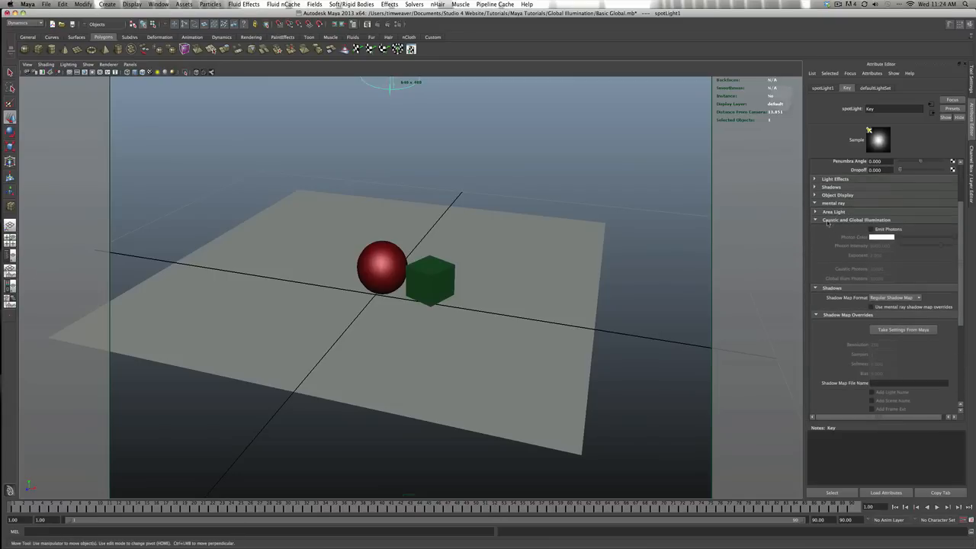
click(871, 229)
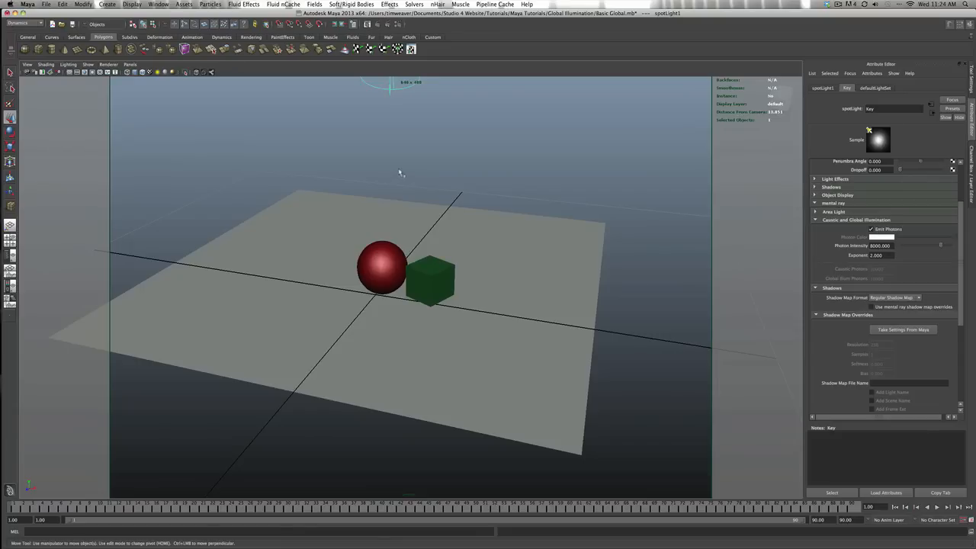
Step: Examine the sphere and cube up close, and review the mental ray Indirect Lighting sections in the Render Settings
alt+drag(400, 173, 407, 109)
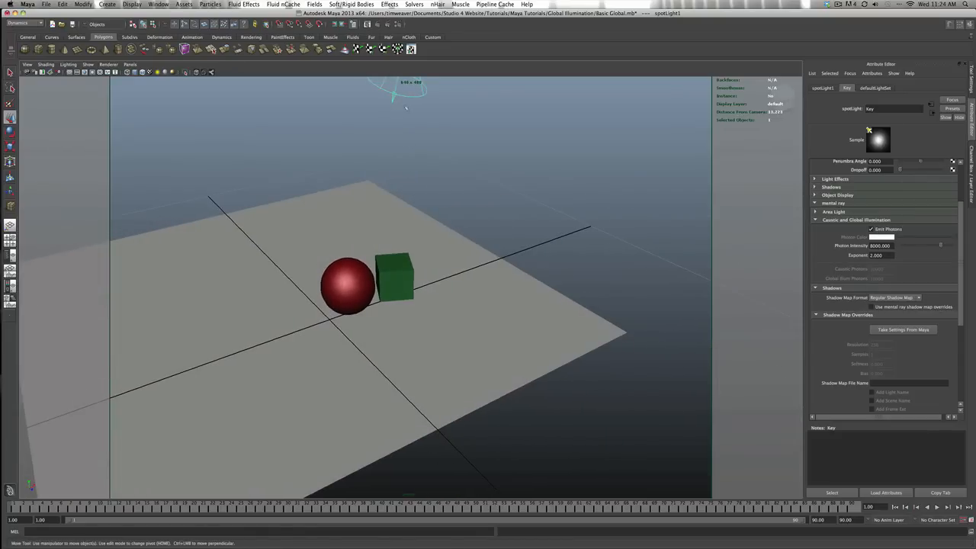
alt+drag(378, 285, 331, 279)
scroll(335, 281, up, 5)
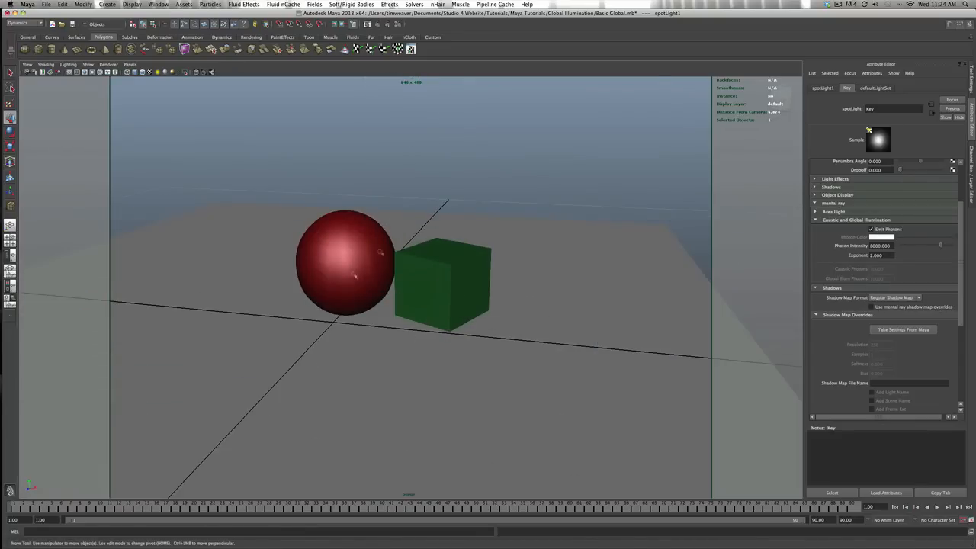
scroll(390, 352, up, 1)
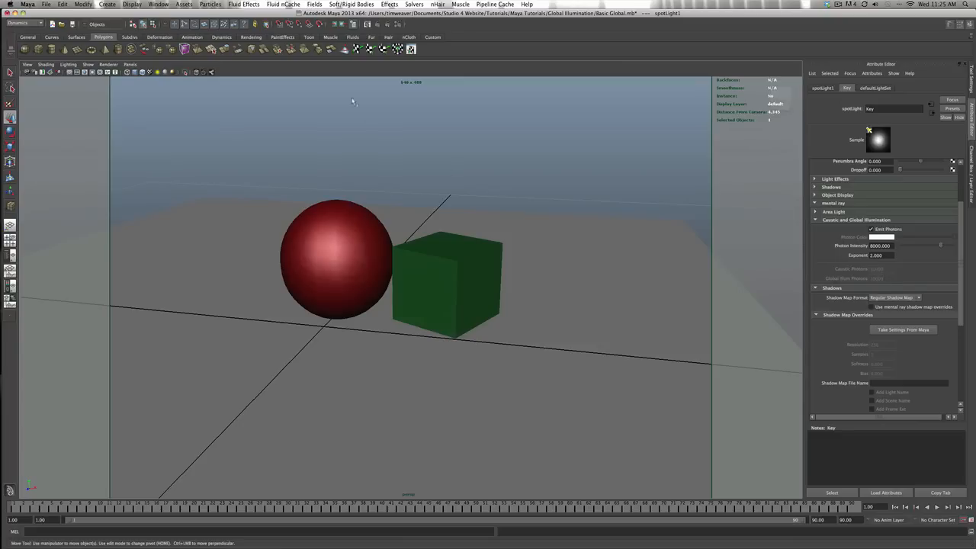
scroll(447, 211, up, 2)
scroll(444, 208, up, 3)
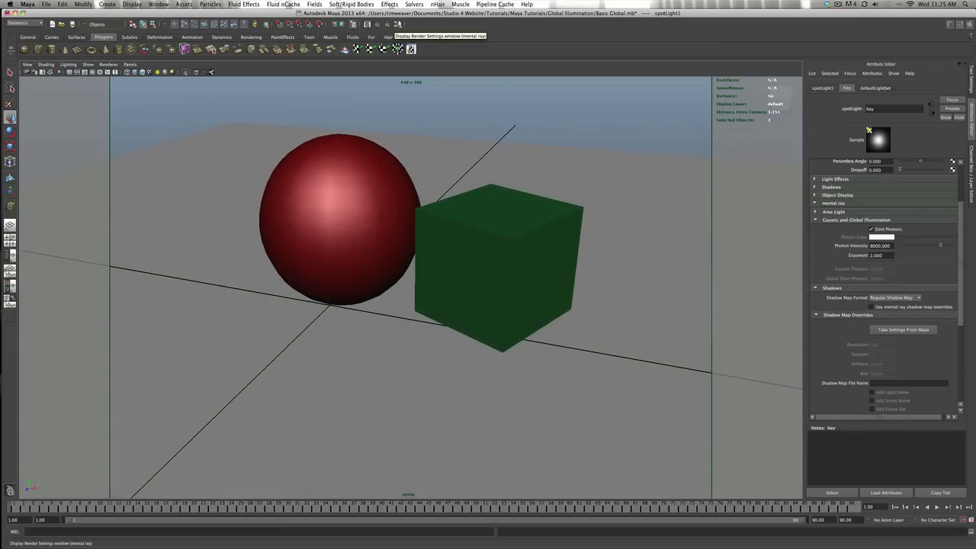
click(398, 24)
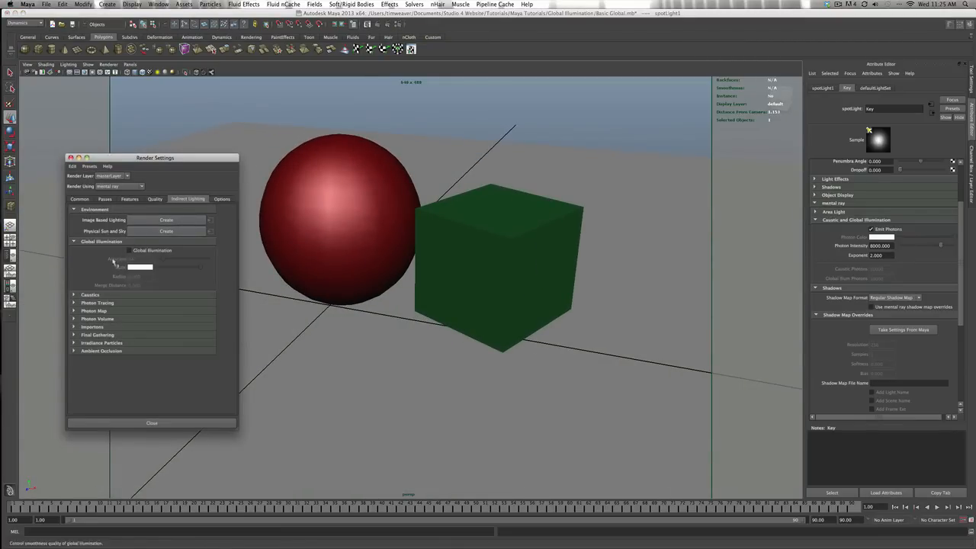
click(102, 241)
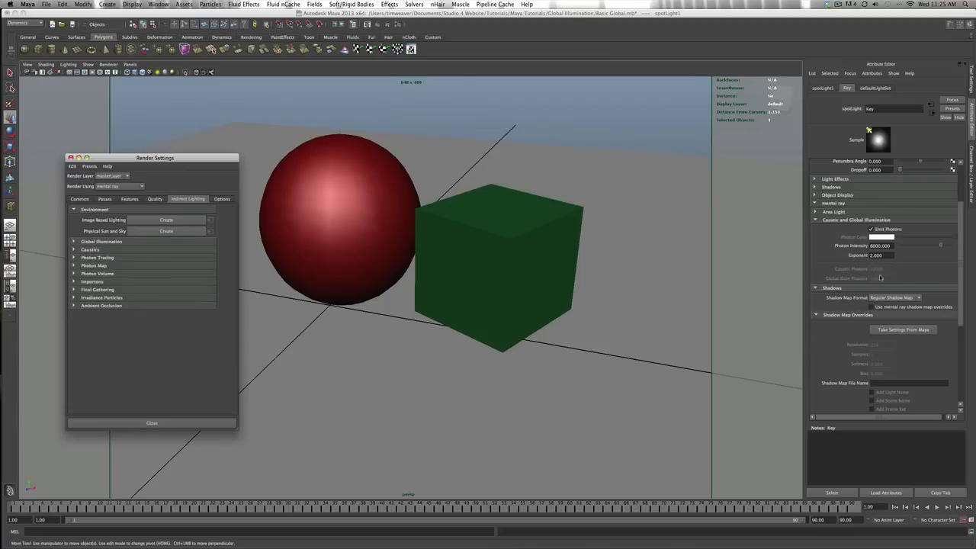
click(880, 270)
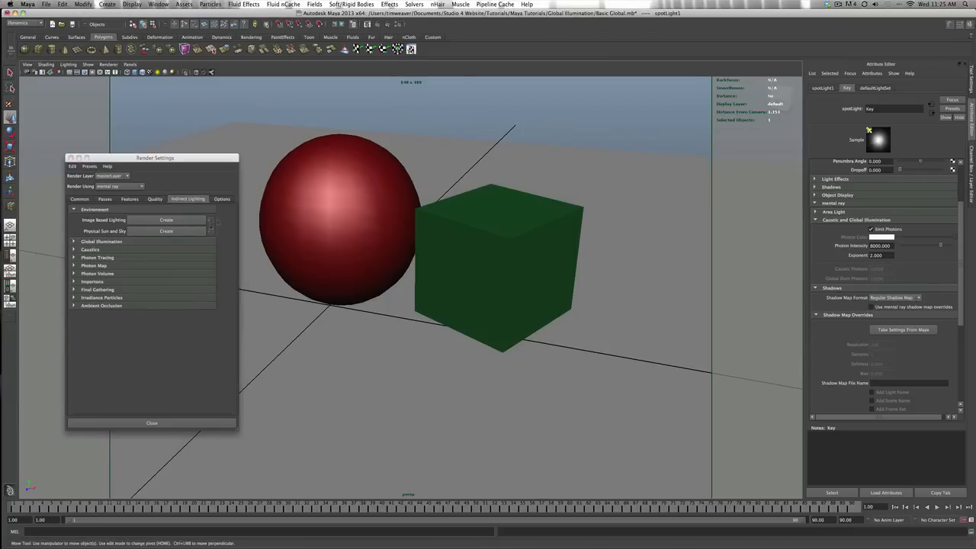
click(148, 158)
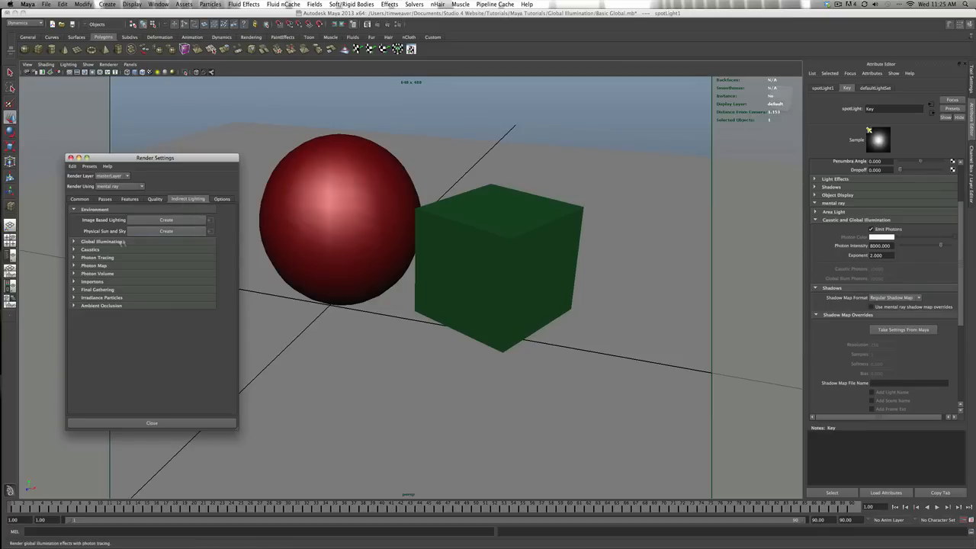
Step: Enable Global Illumination in the Indirect Lighting render settings and close the settings
click(79, 199)
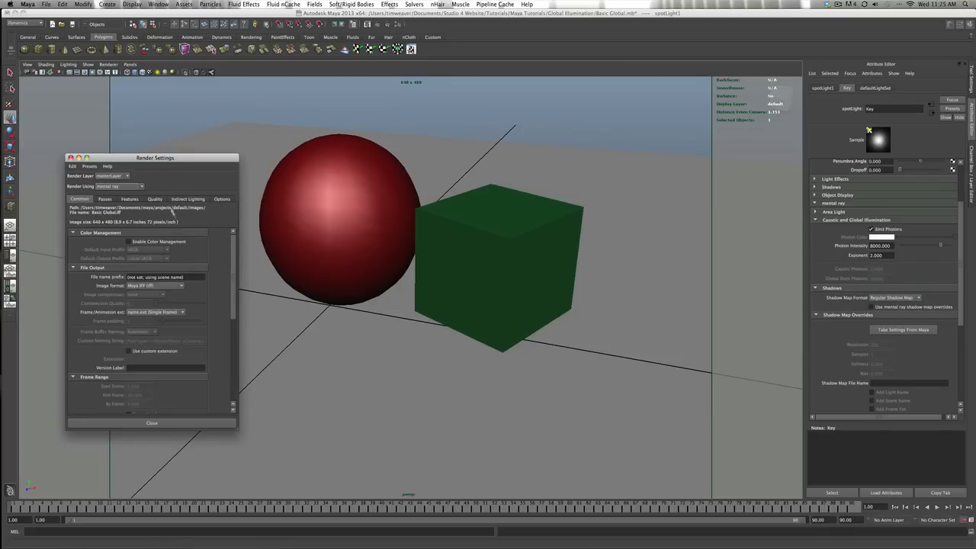
click(174, 199)
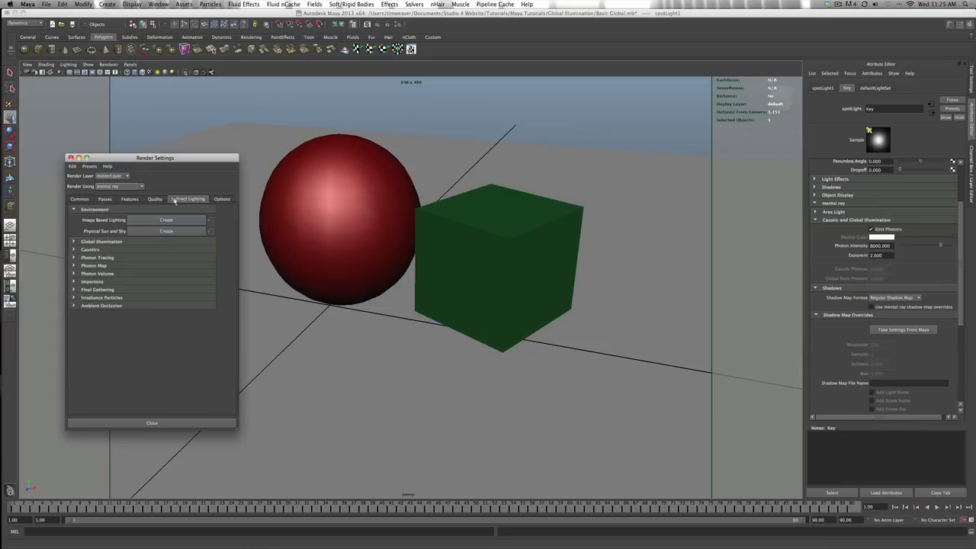
click(116, 242)
click(131, 250)
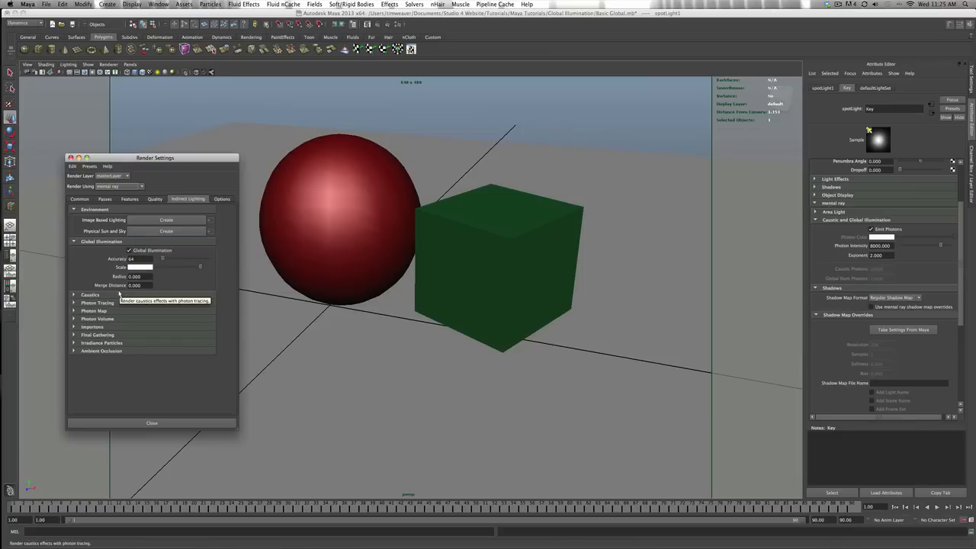
click(152, 423)
Step: Deselect the spot light and undo the deselection to refresh its Caustic and Global Illumination attributes
alt+right_drag(346, 357, 337, 310)
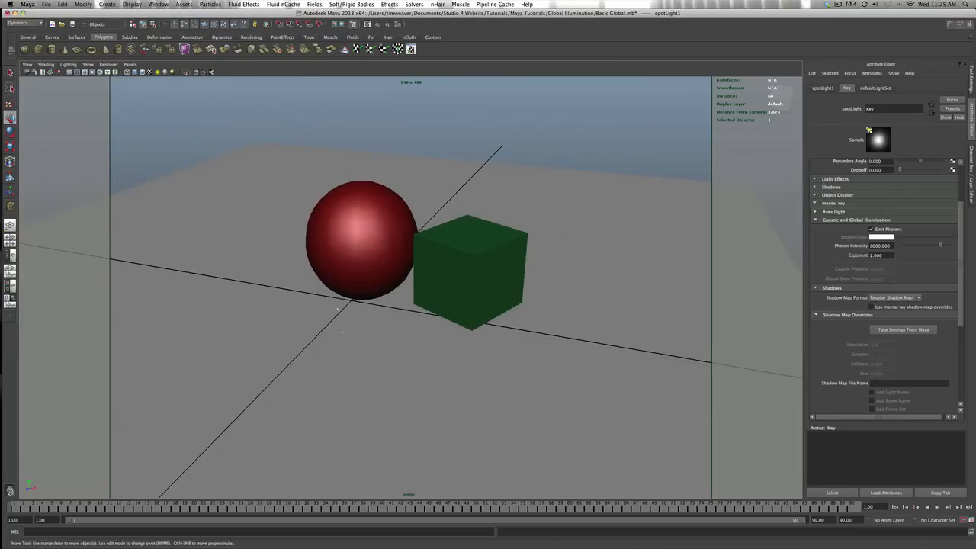
scroll(311, 134, down, 8)
click(448, 135)
key(super+z)
Step: Turn off Global Illumination in the mental ray render settings and close them
scroll(435, 232, up, 10)
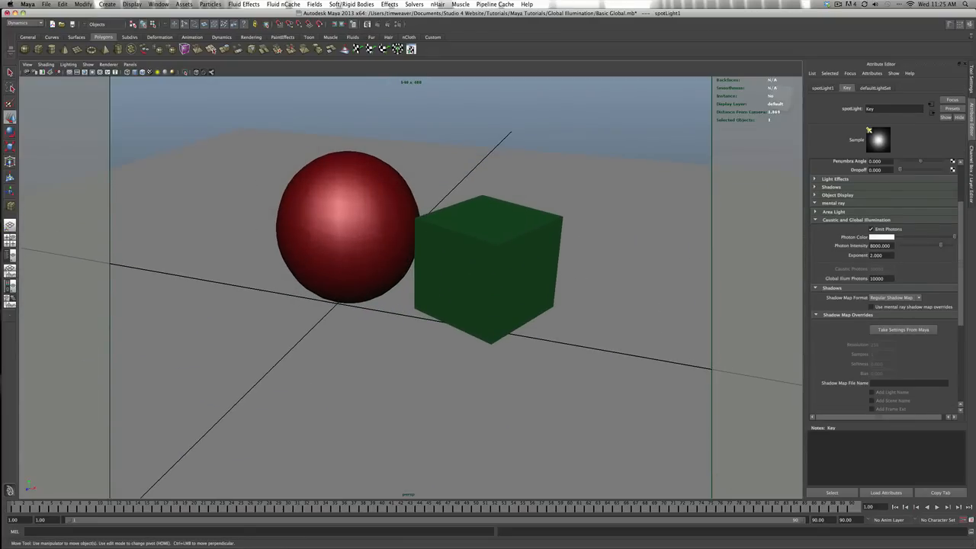
scroll(536, 226, down, 10)
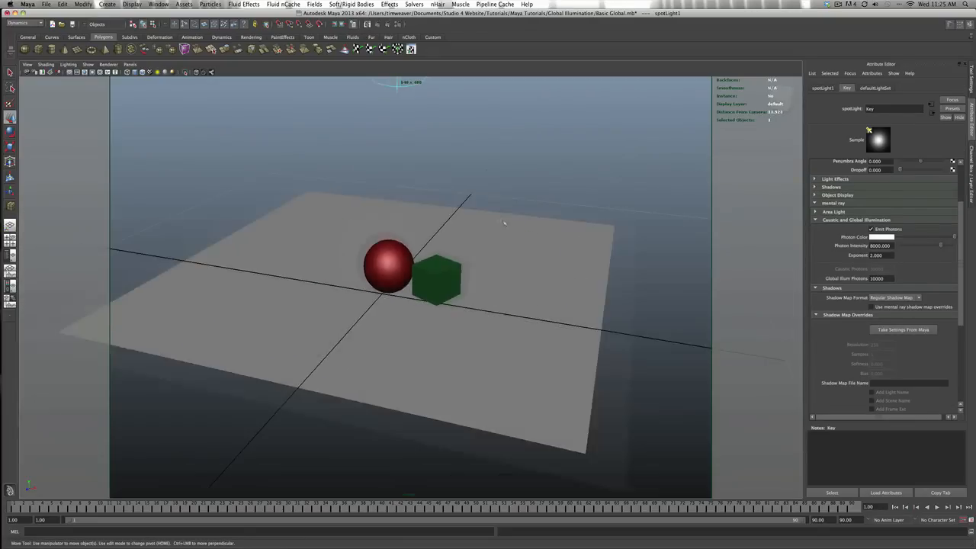
scroll(549, 206, up, 10)
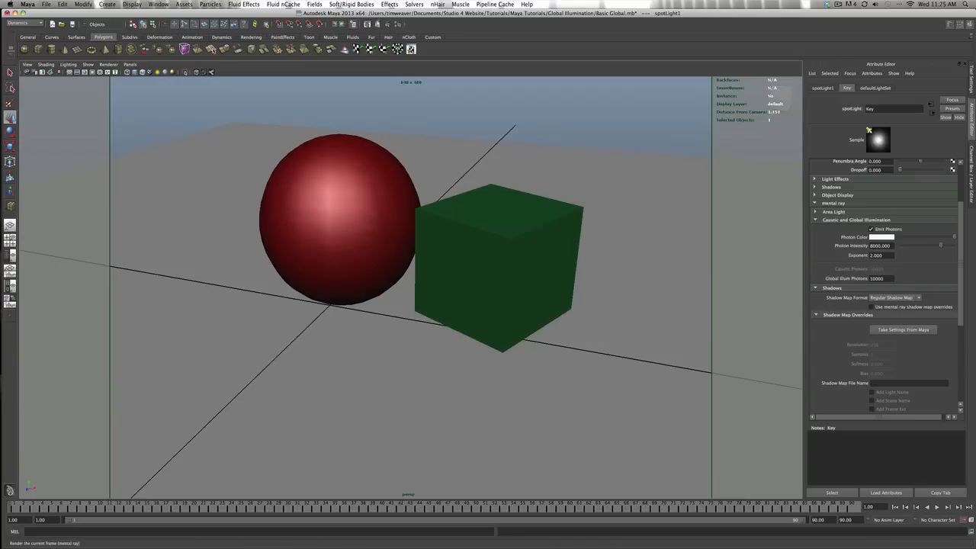
click(397, 24)
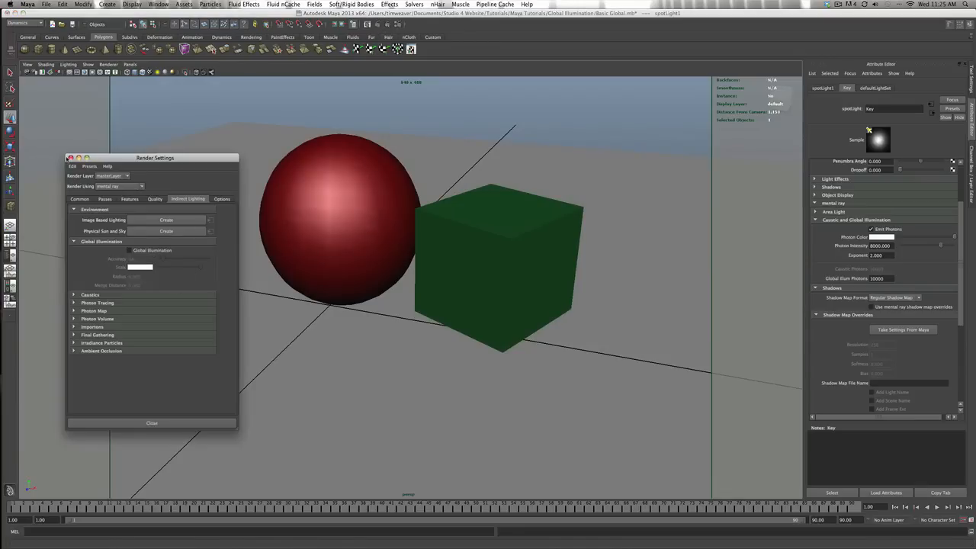
click(70, 158)
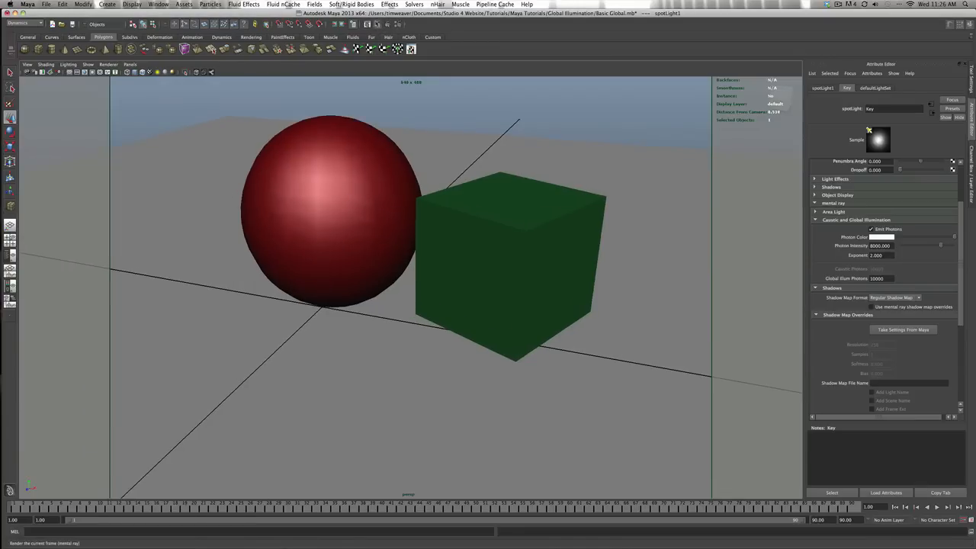
Step: Render the current frame without global illumination, keep the image for comparison, and close the Render View
click(373, 25)
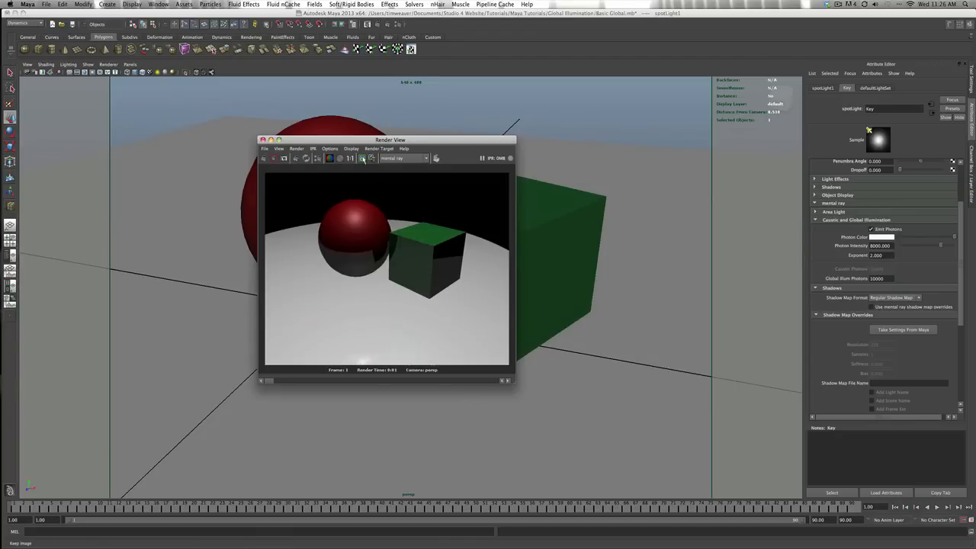
click(362, 158)
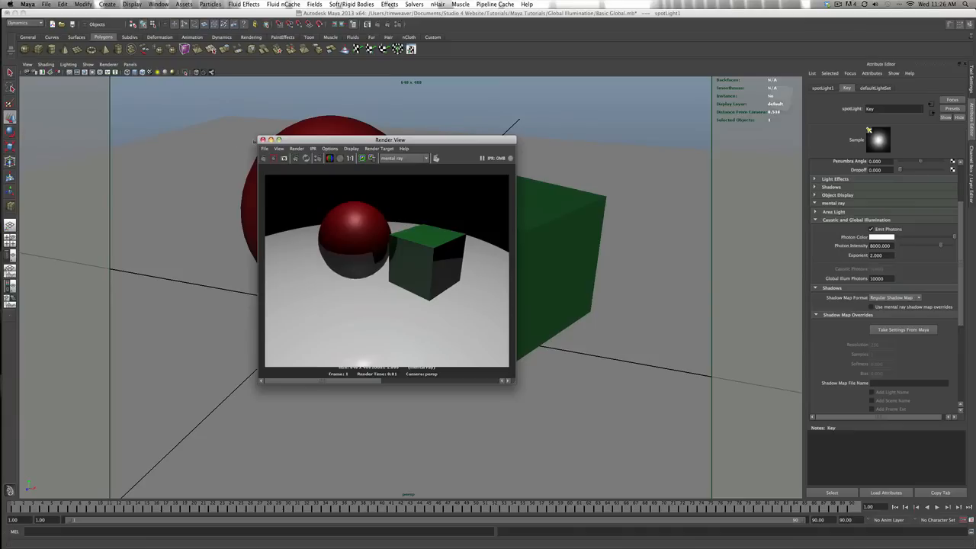
click(263, 140)
Step: Turn Global Illumination back on in the mental ray render settings and close them
scroll(386, 67, up, 1)
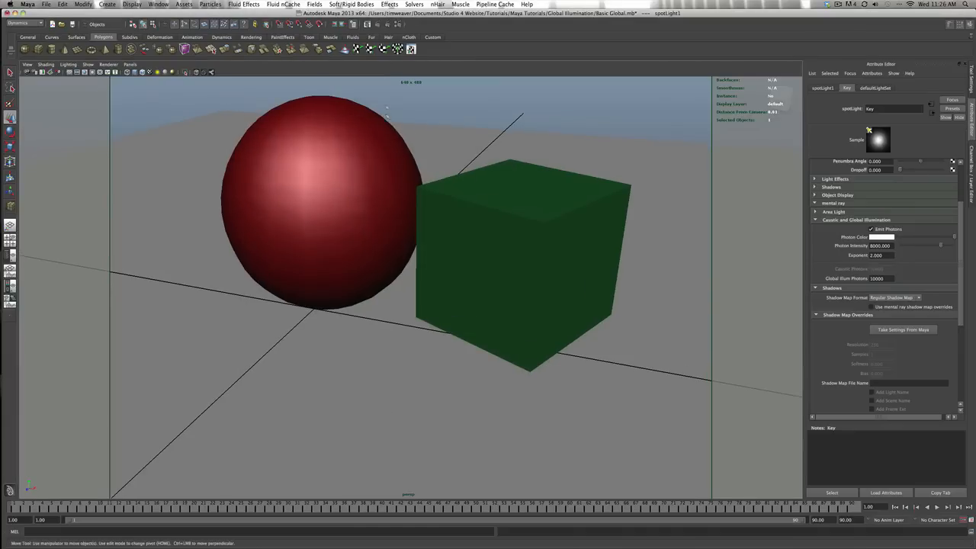
click(397, 25)
click(156, 250)
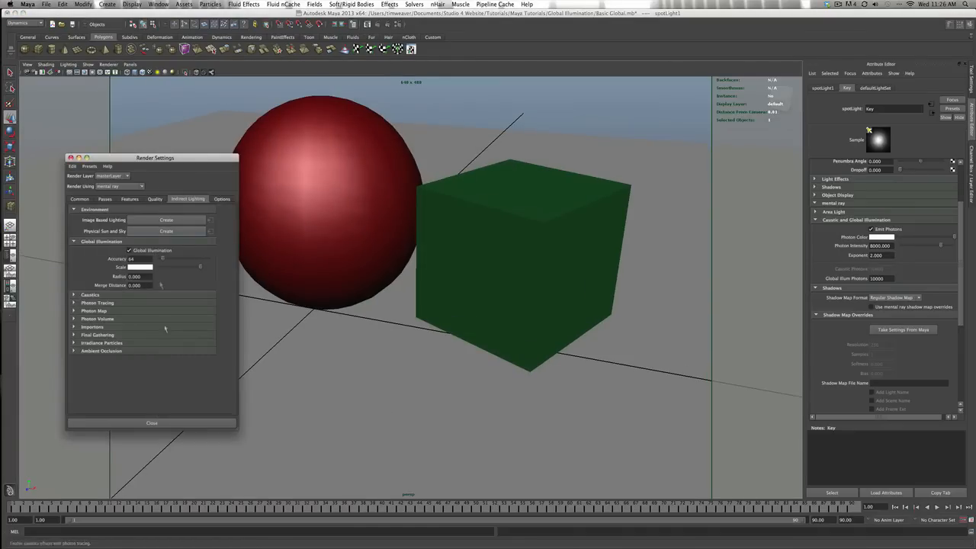
click(158, 424)
Step: Render the current frame with global illumination and keep the image in the Render View
click(367, 23)
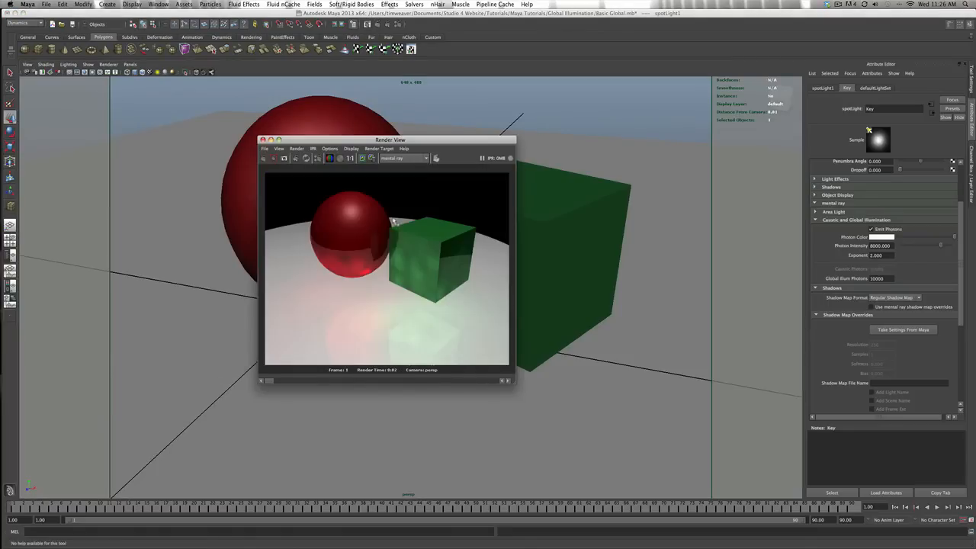
scroll(398, 333, down, 1)
scroll(397, 332, up, 1)
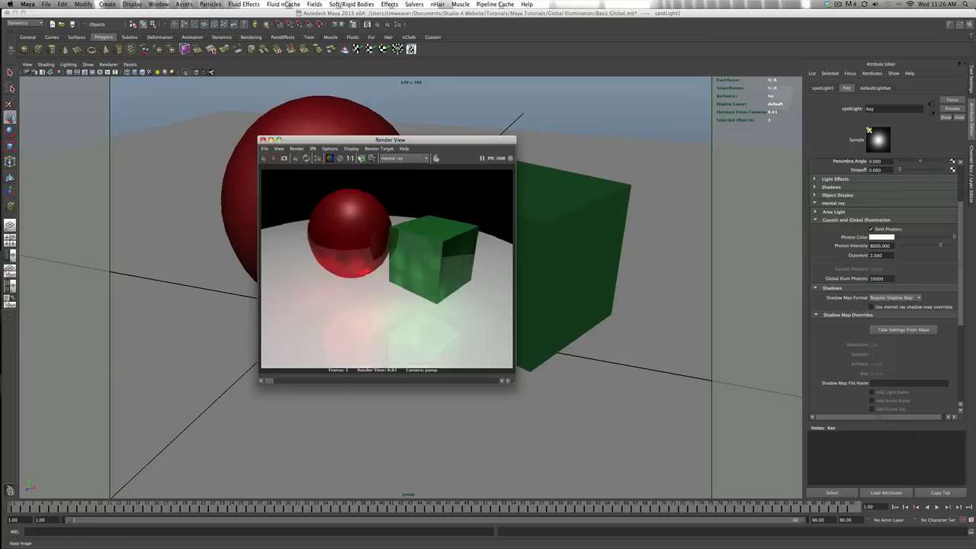
click(361, 158)
Step: Compare the two kept renders with and without global illumination, and close the Render View
drag(298, 384, 485, 383)
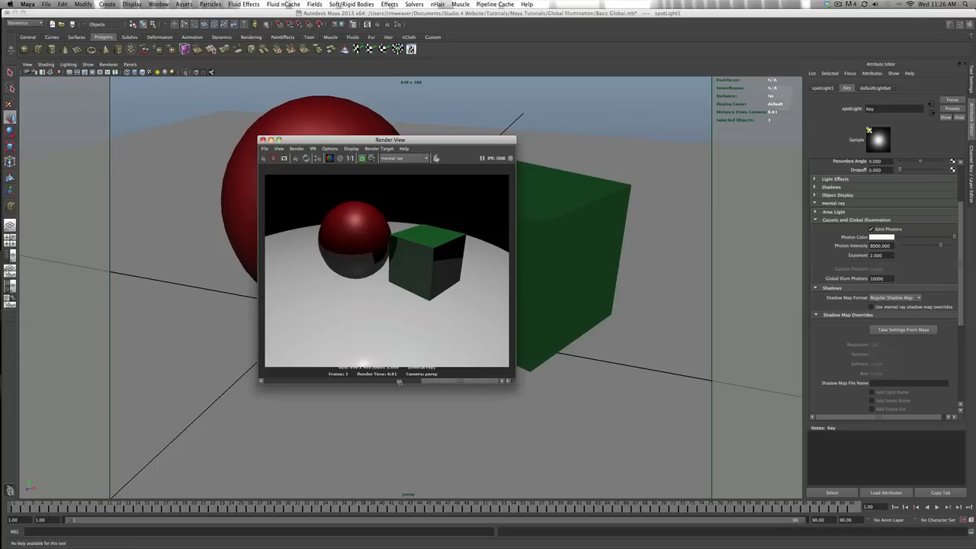
click(404, 382)
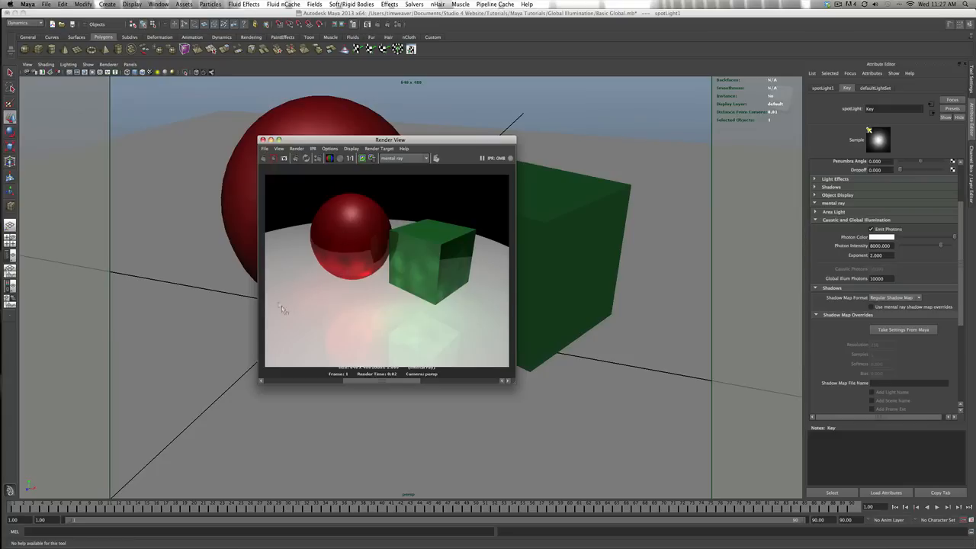
mouse_move(389, 381)
mouse_down()
mouse_move(443, 375)
mouse_move(381, 377)
mouse_up()
click(262, 139)
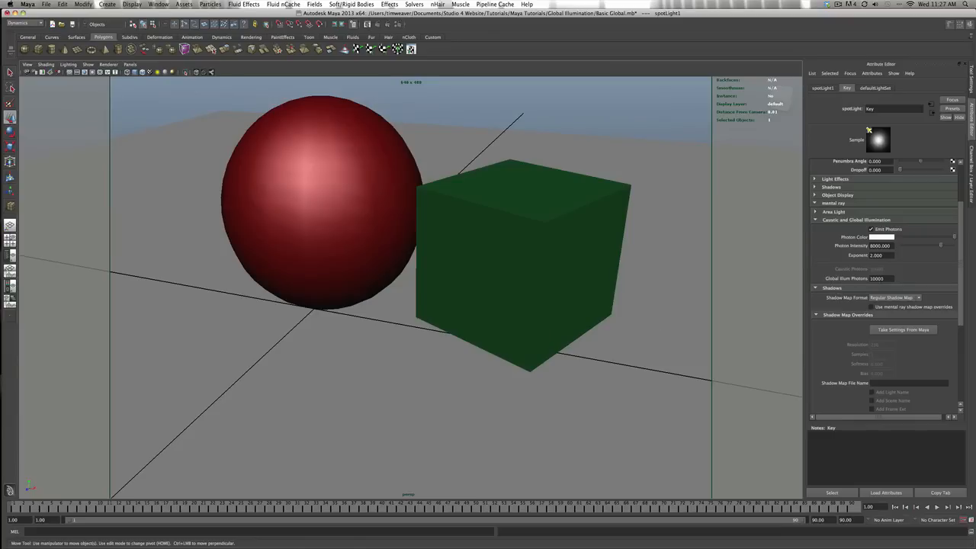
Step: Reopen the Render Settings, move the window clear of the sphere, and set the Global Illumination Accuracy to 250
click(399, 25)
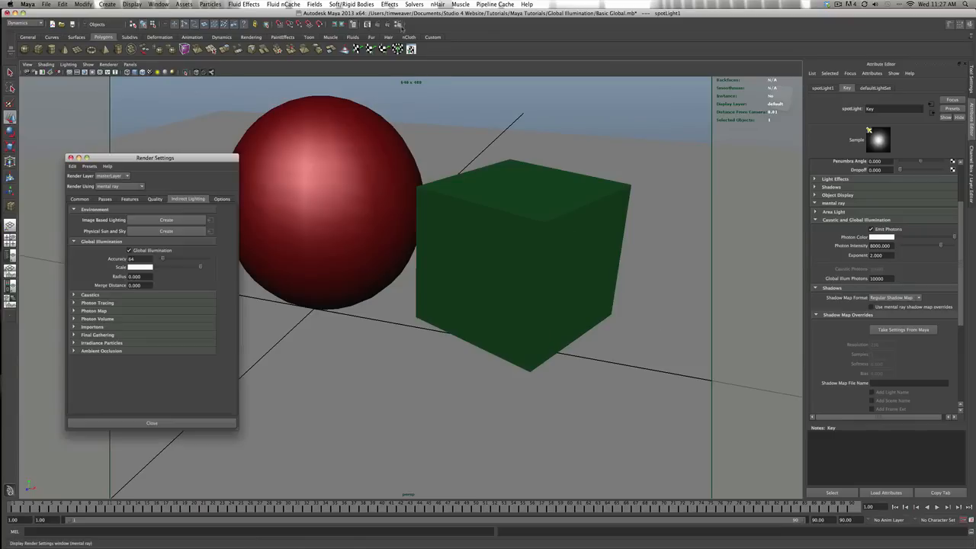
drag(161, 158, 119, 125)
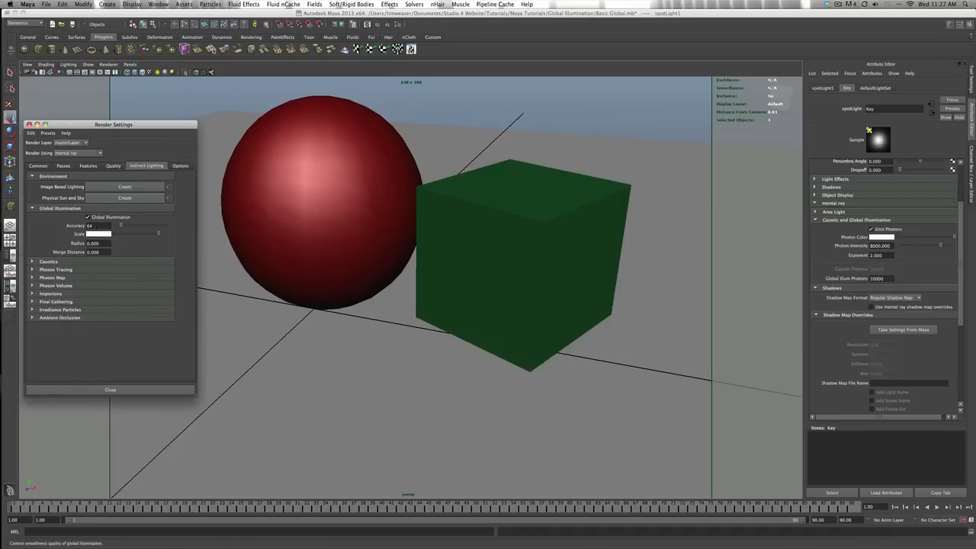
click(100, 235)
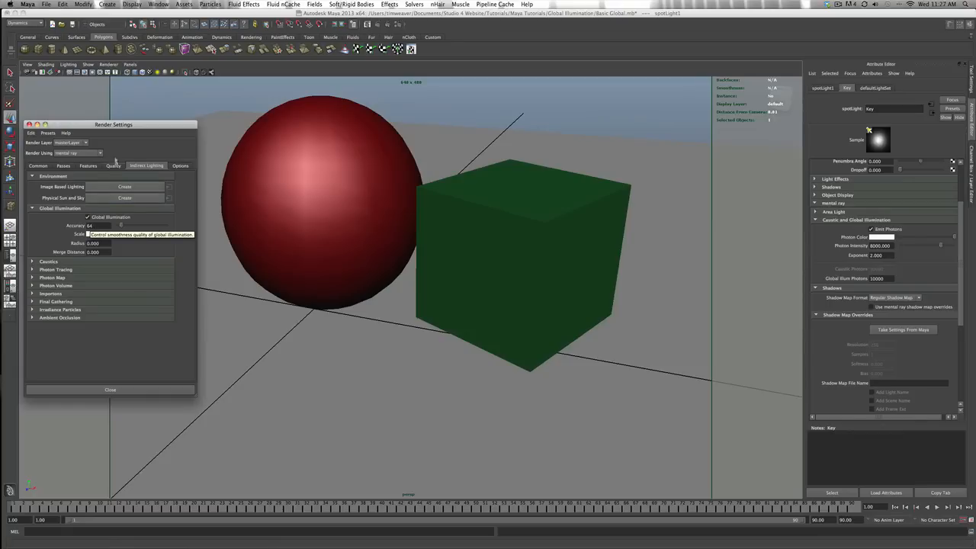
double_click(90, 225)
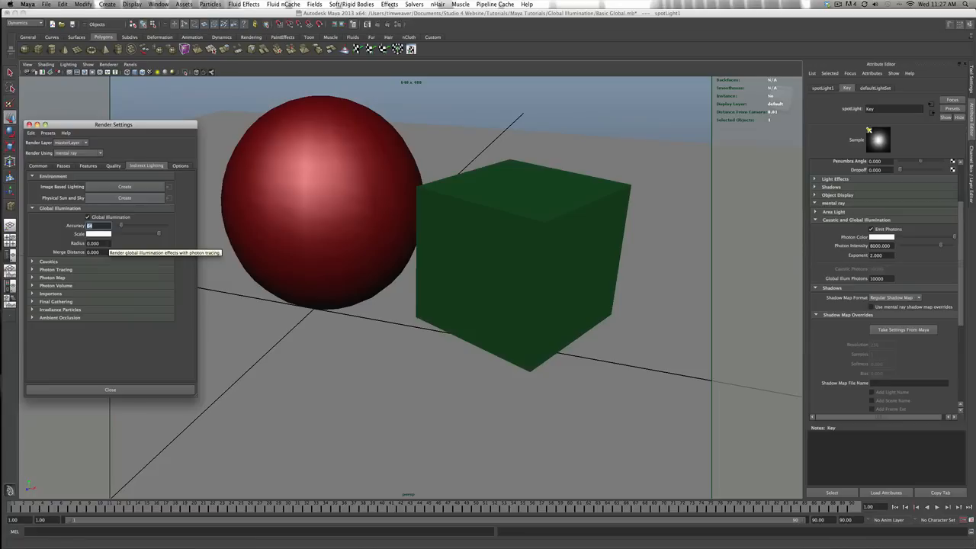
text(250)
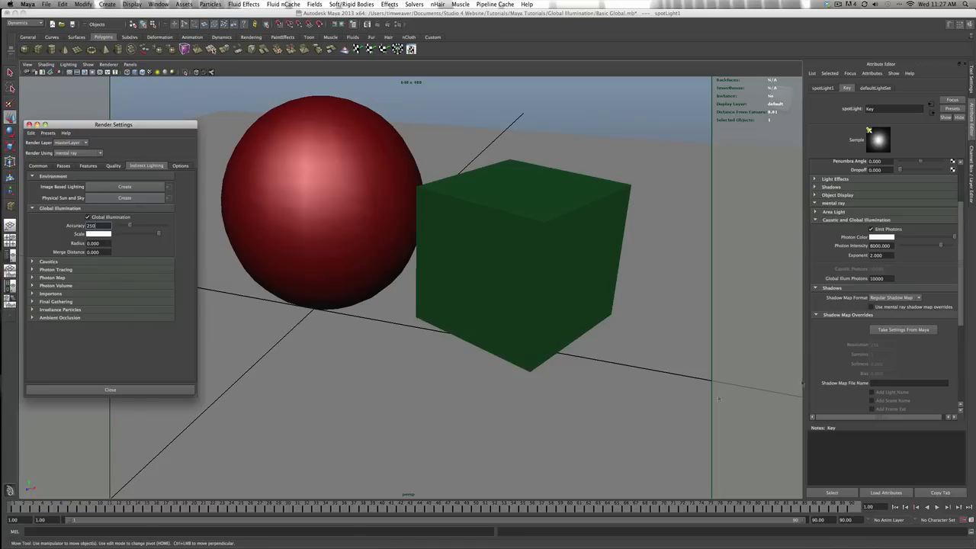
Step: Render the current frame with the Global Illumination Accuracy of 250 and keep the image in the Render View
click(876, 279)
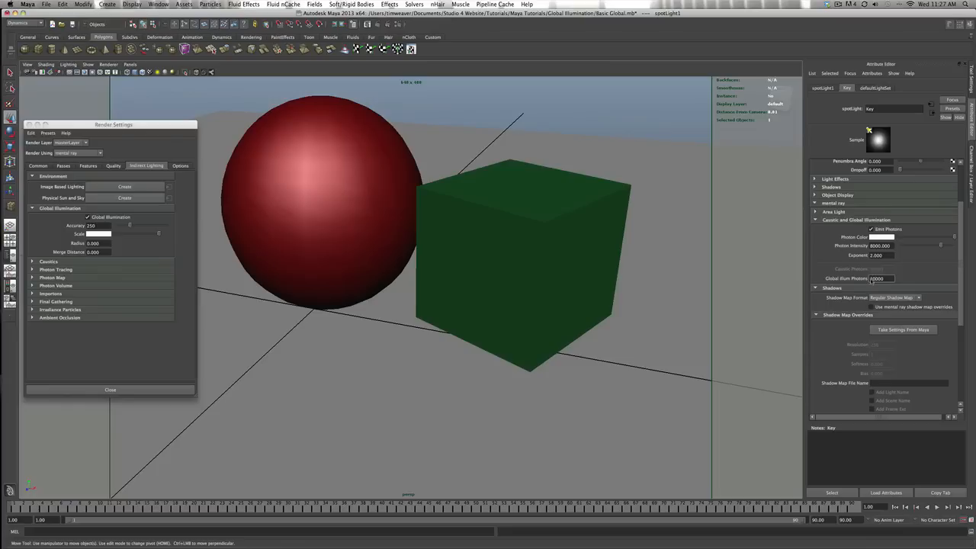
click(378, 25)
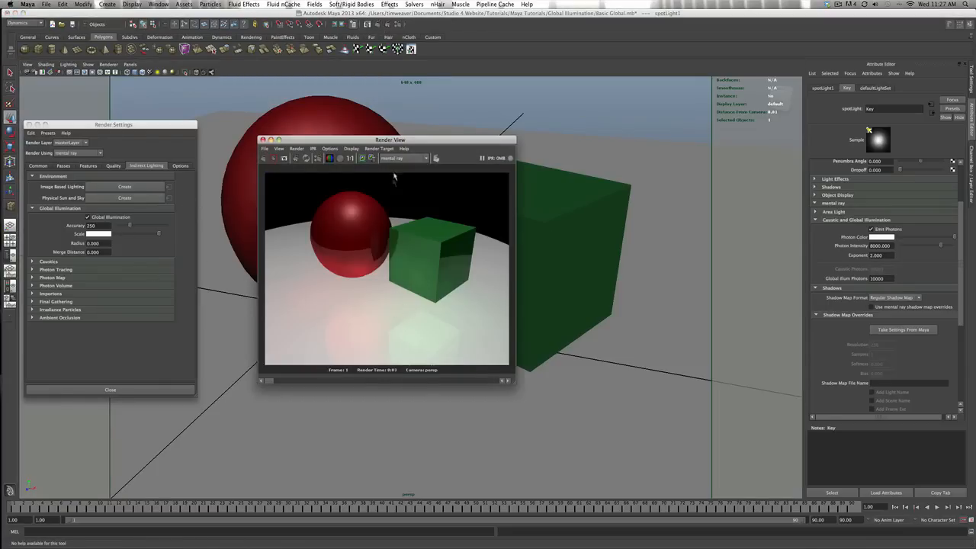
click(362, 157)
Step: Compare the kept renders without global illumination and at both accuracies, examining the bounced colour on sphere, cube and floor, and close the Render View
drag(300, 383, 389, 382)
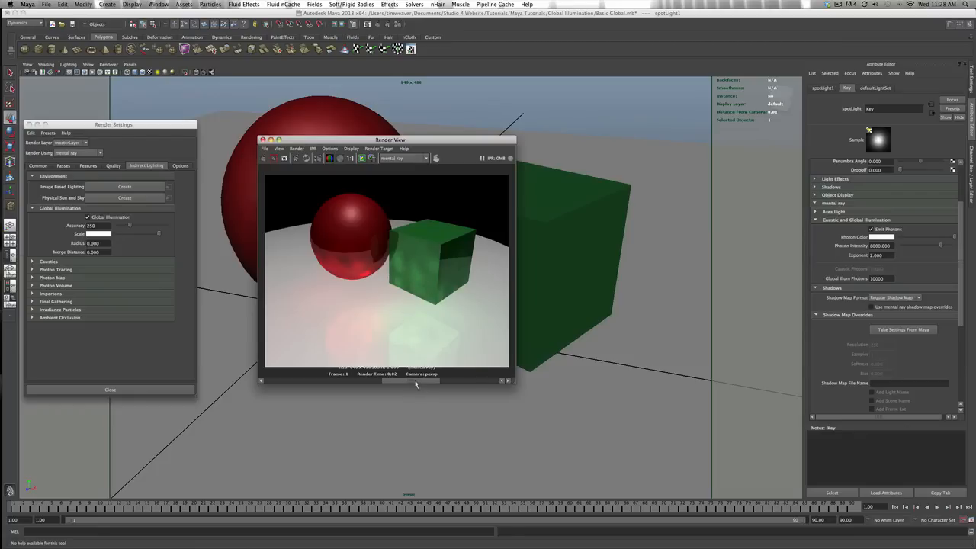
drag(413, 384, 367, 381)
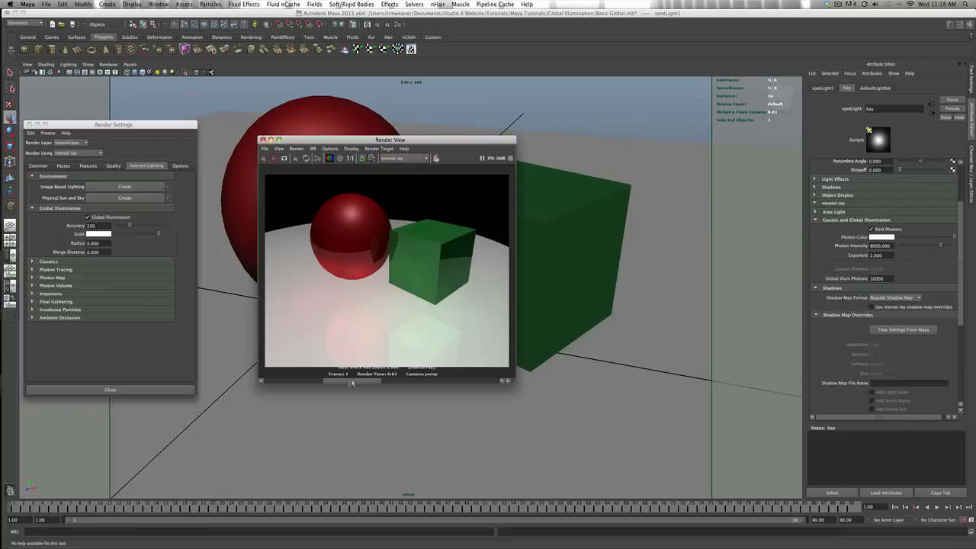
drag(348, 383, 477, 371)
scroll(350, 271, up, 2)
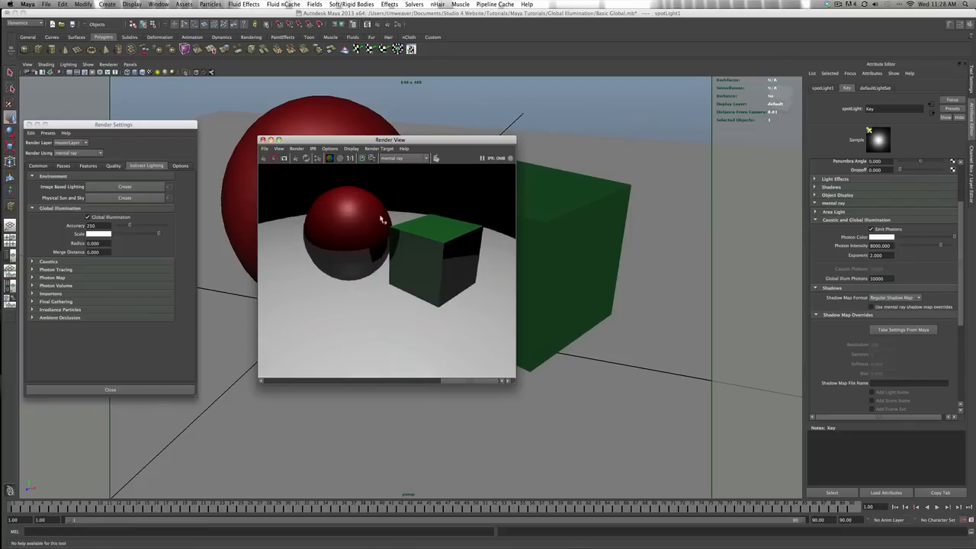
scroll(358, 200, down, 2)
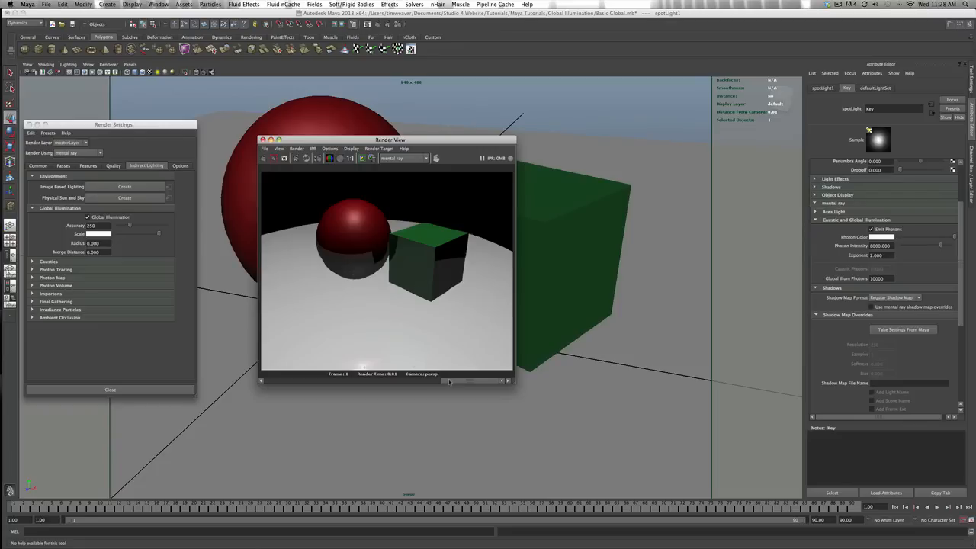
click(366, 381)
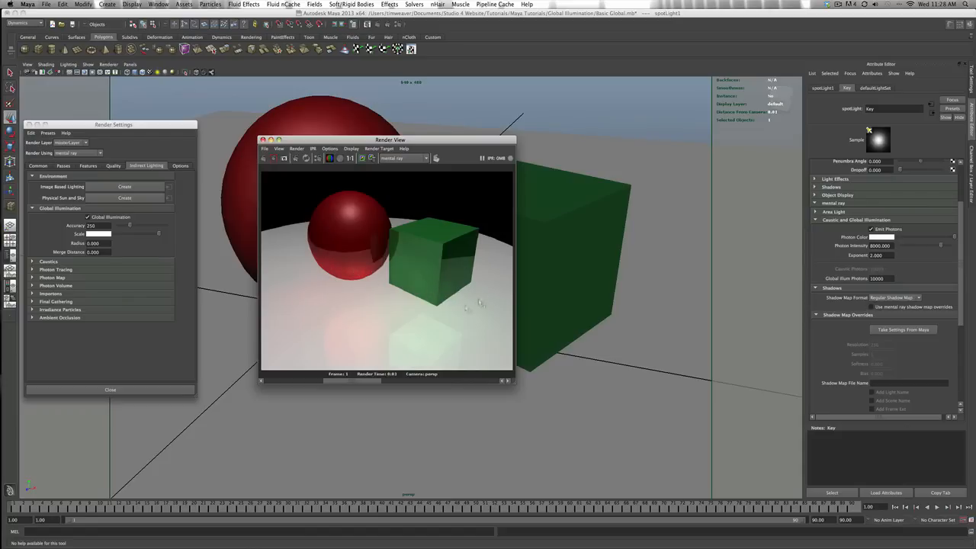
scroll(428, 296, down, 2)
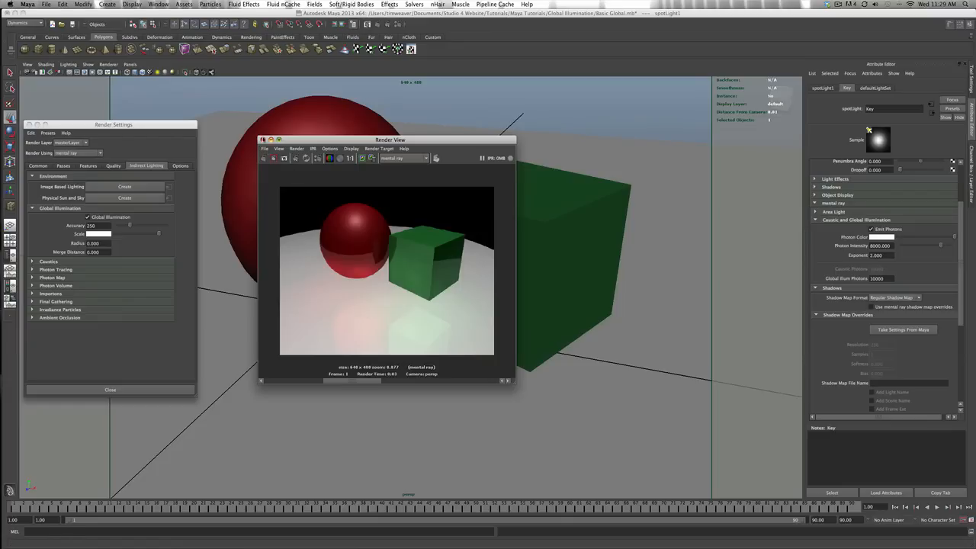
click(262, 140)
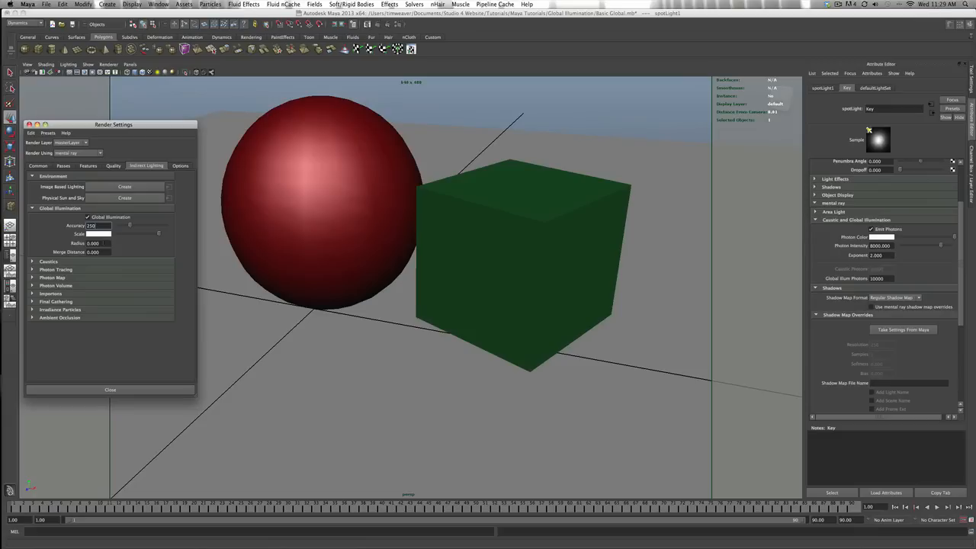
Step: Set the Global Illumination Radius to 0.5 and close the Render Settings
click(104, 243)
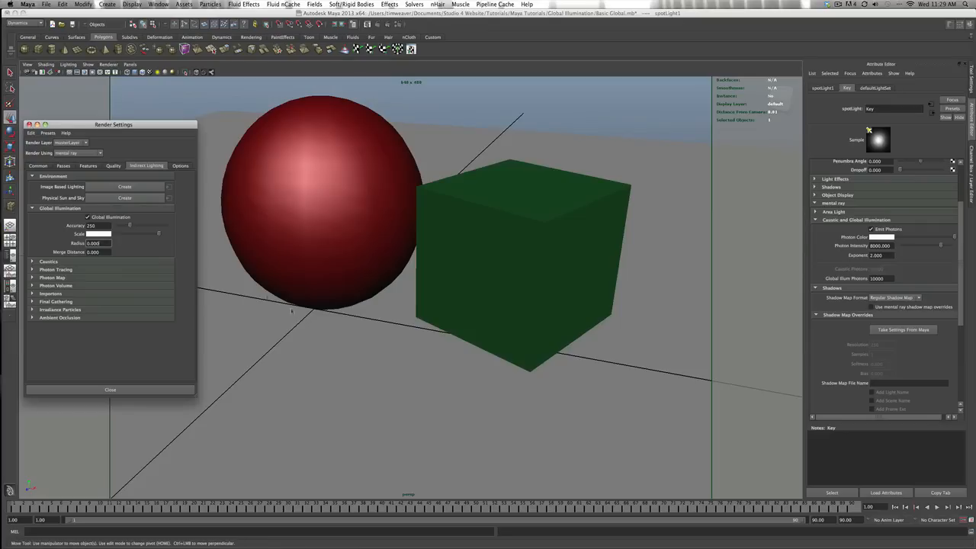
alt+drag(442, 385, 501, 190)
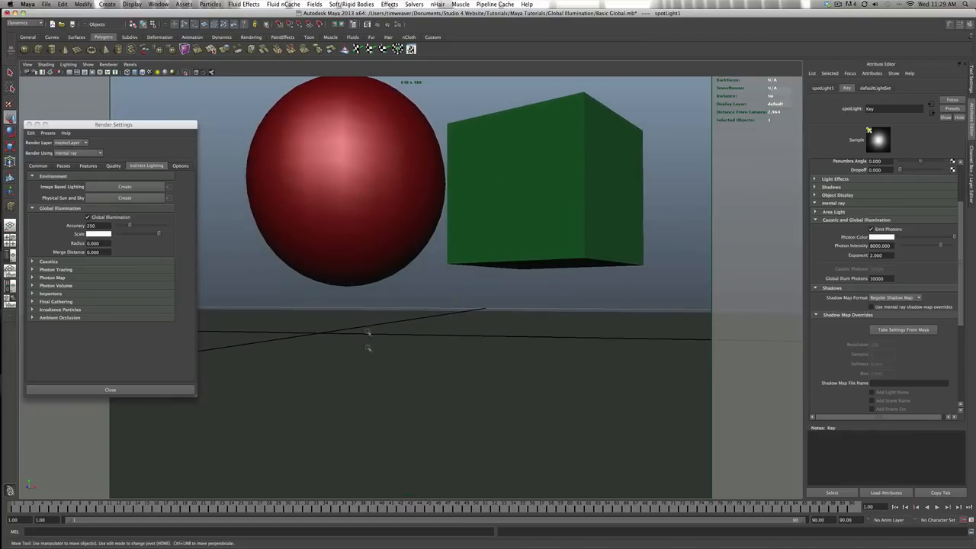
alt+drag(348, 284, 381, 364)
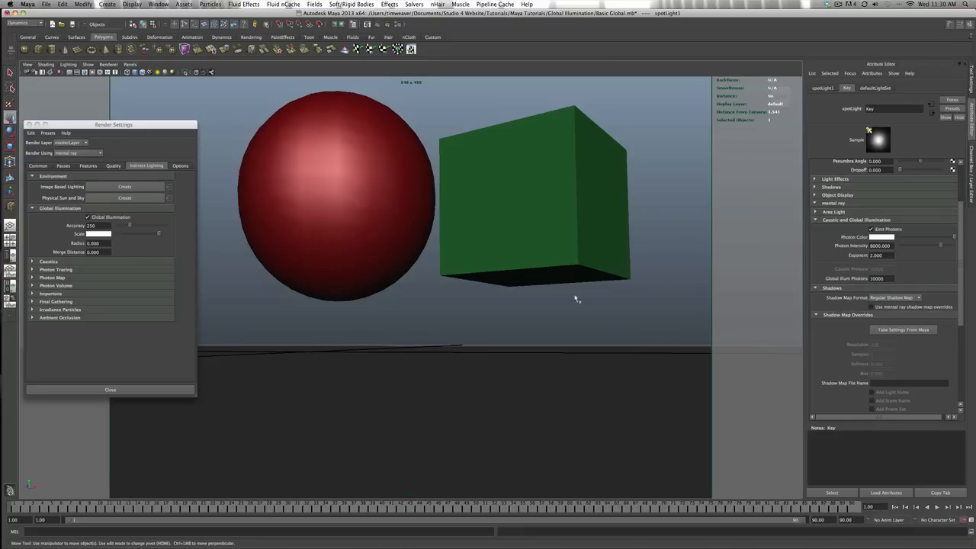
alt+drag(539, 290, 513, 286)
alt+middle_drag(513, 286, 495, 407)
alt+drag(495, 407, 492, 399)
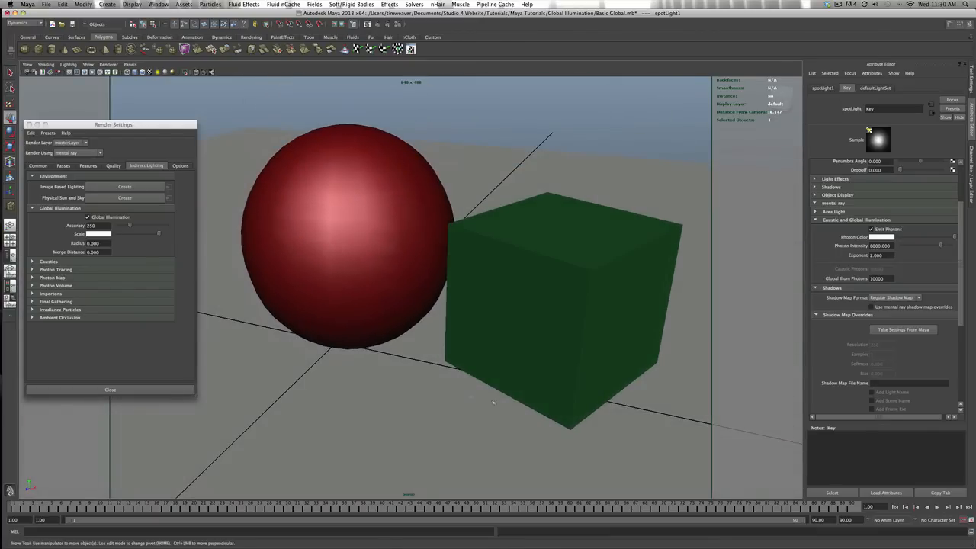
click(104, 243)
drag(95, 243, 92, 243)
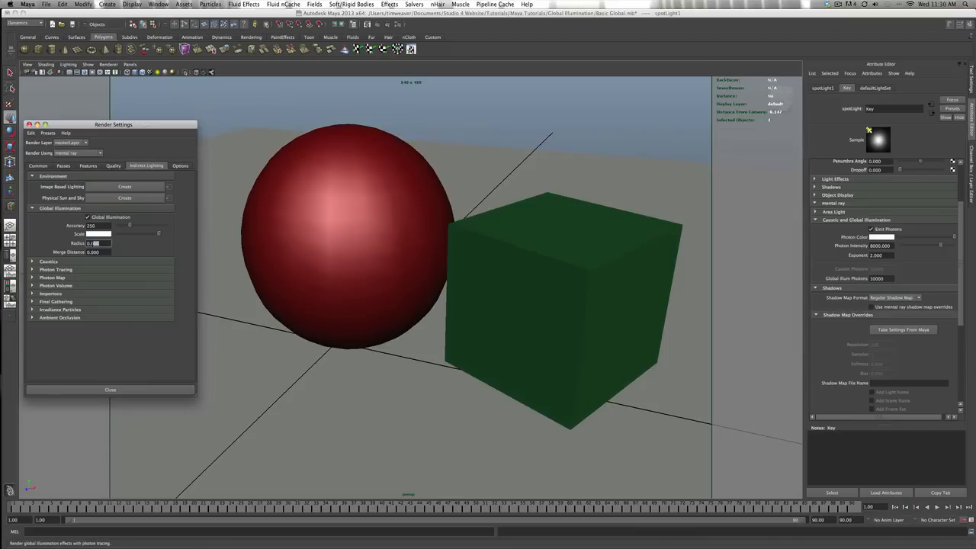
text(5)
key(Return)
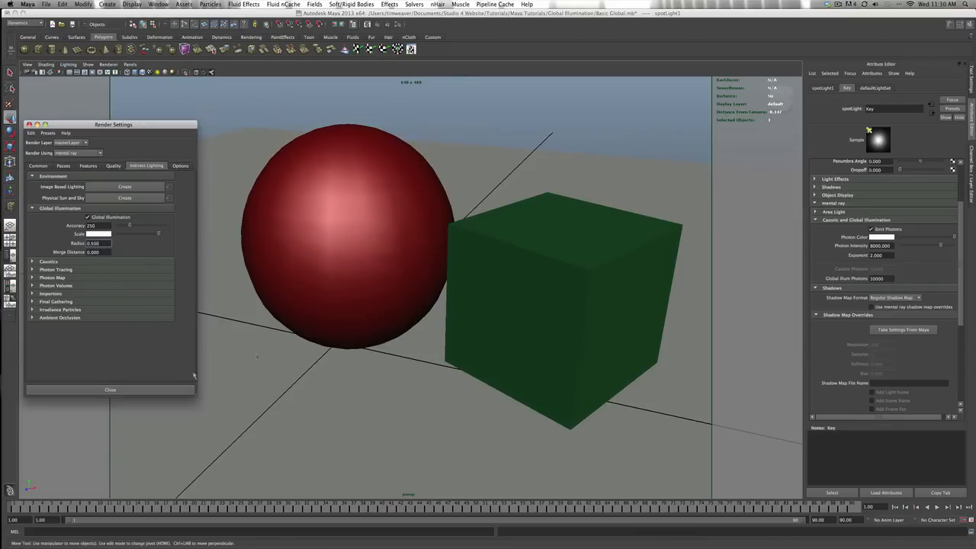
alt+drag(343, 356, 411, 336)
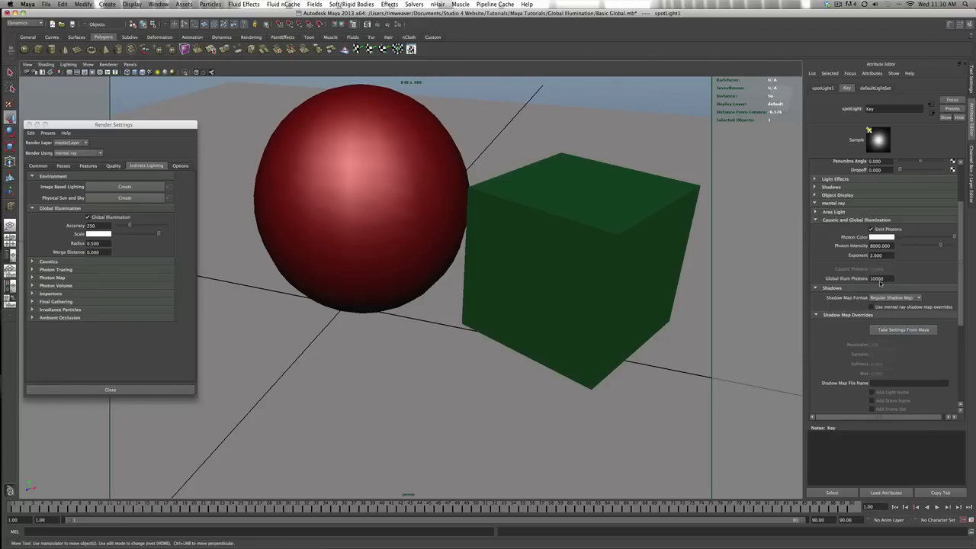
click(111, 389)
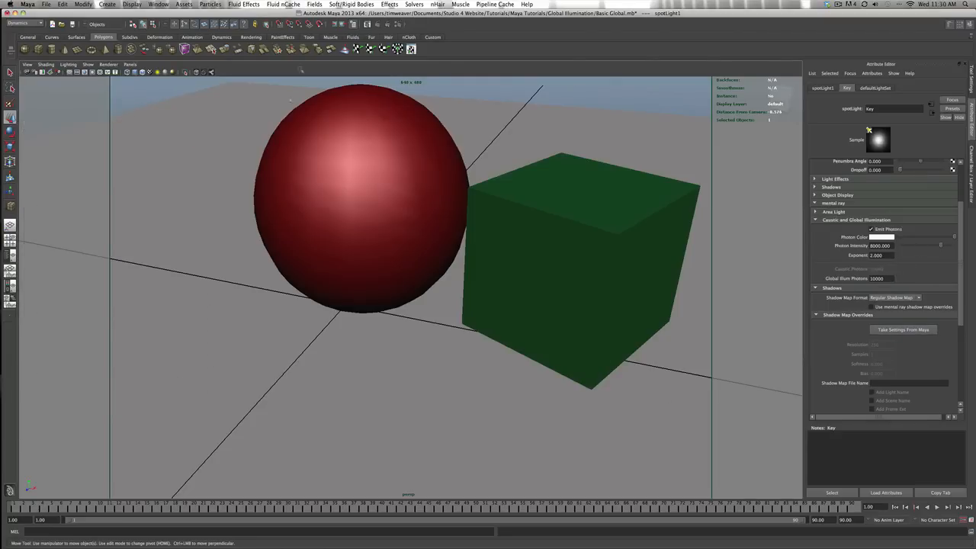
Step: Render the frame with the 0.5 radius, keep the image for comparison with the earlier renders, and close the Render View
alt+middle_drag(405, 234, 395, 272)
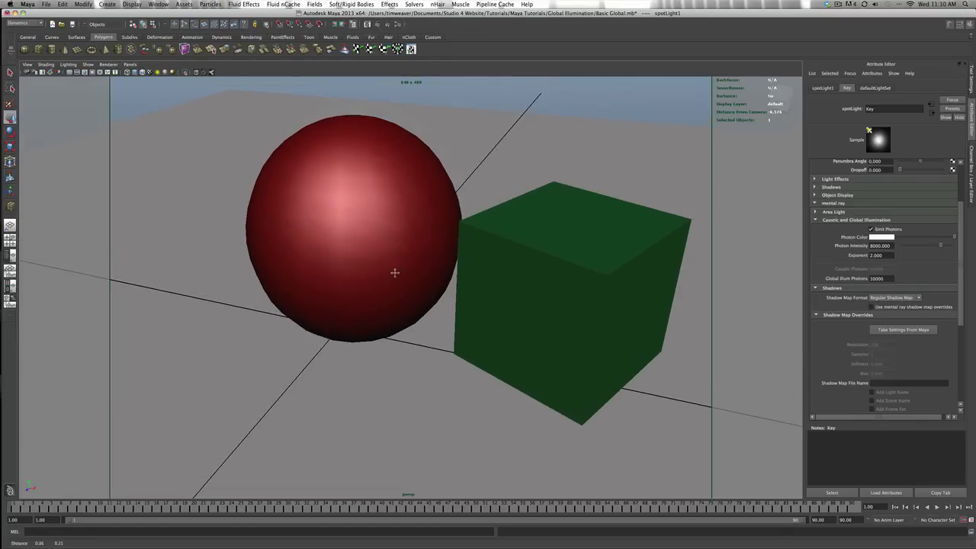
click(377, 24)
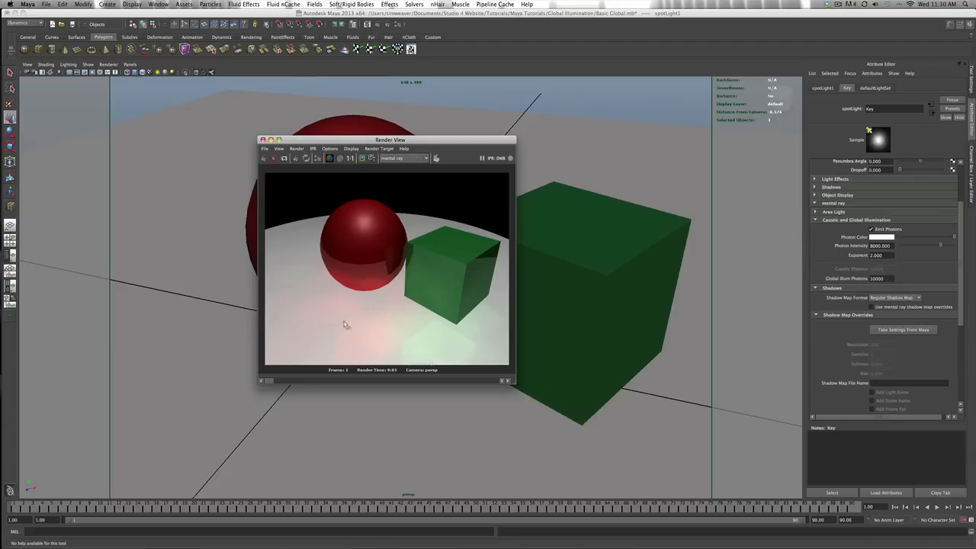
click(362, 159)
drag(310, 382, 368, 381)
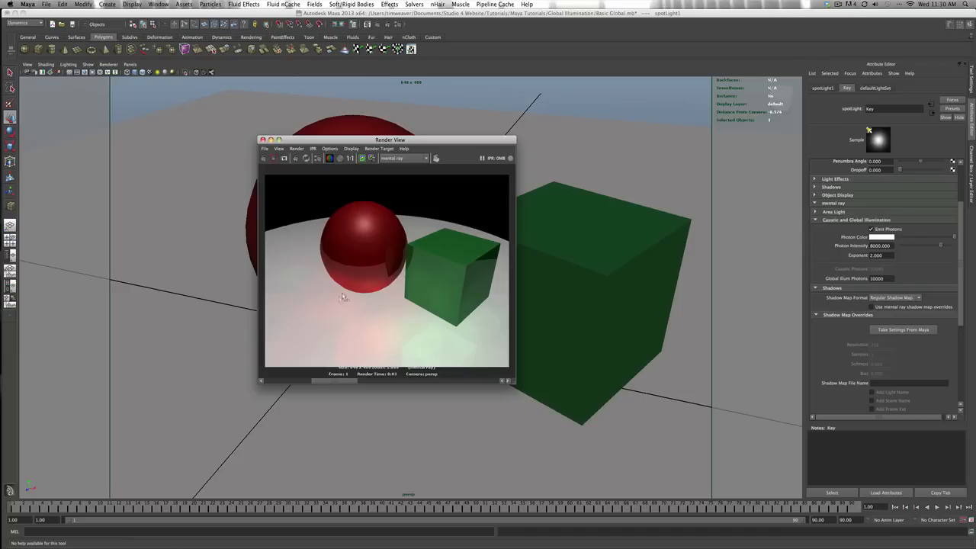
click(262, 141)
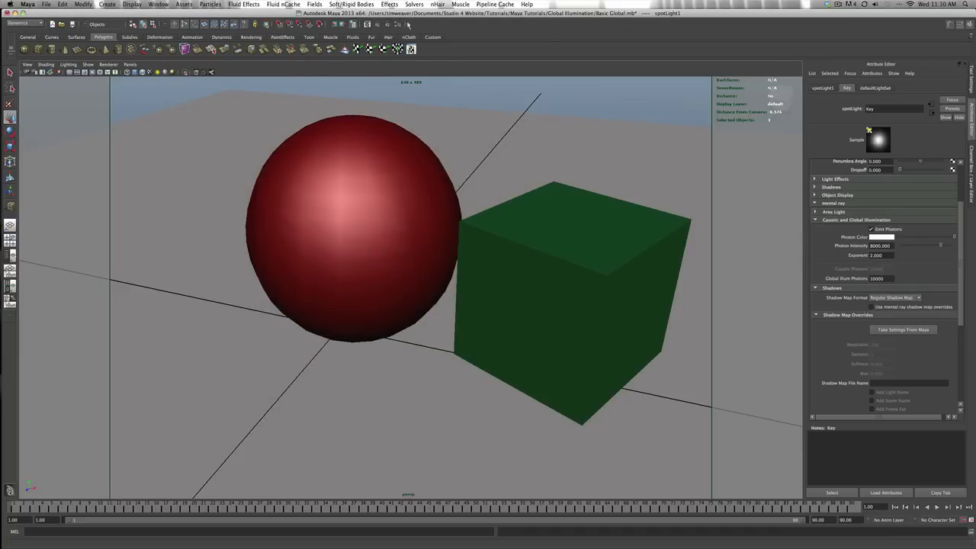
Step: Reopen the Render Settings, set the Global Illumination Accuracy to 400 and close them
click(398, 24)
double_click(131, 259)
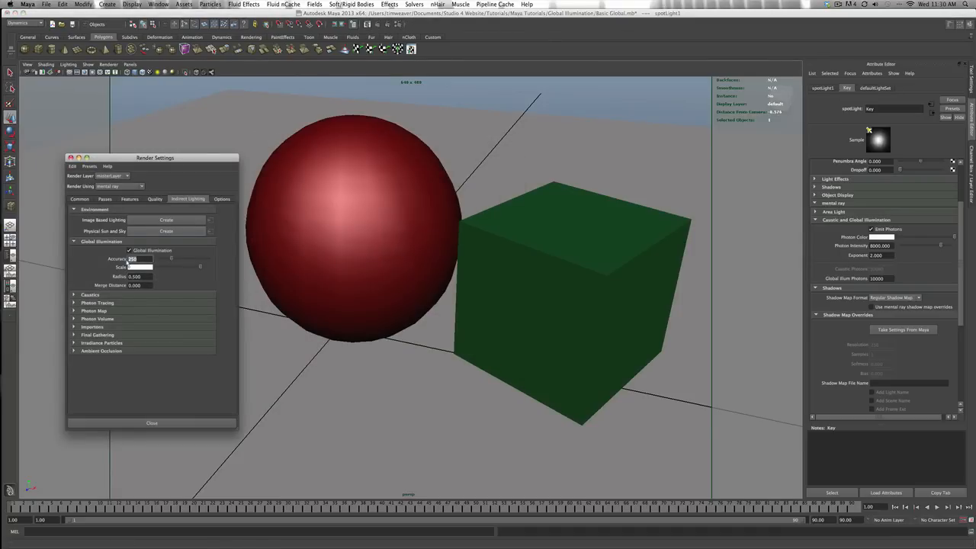
text(5)
key(BackSpace)
text(400)
click(152, 422)
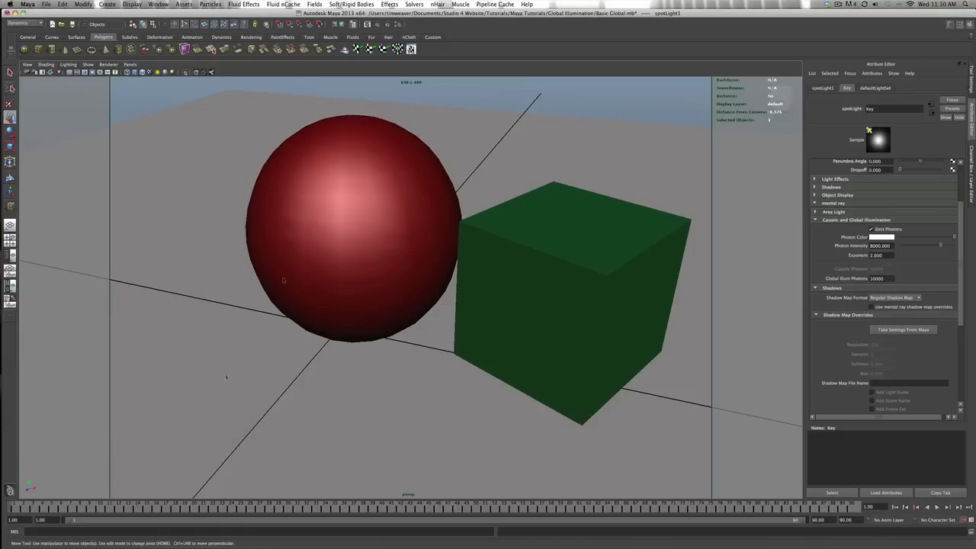
Step: Render the frame with the Accuracy of 400, inspect the floor up close, and keep the image in the Render View
click(373, 25)
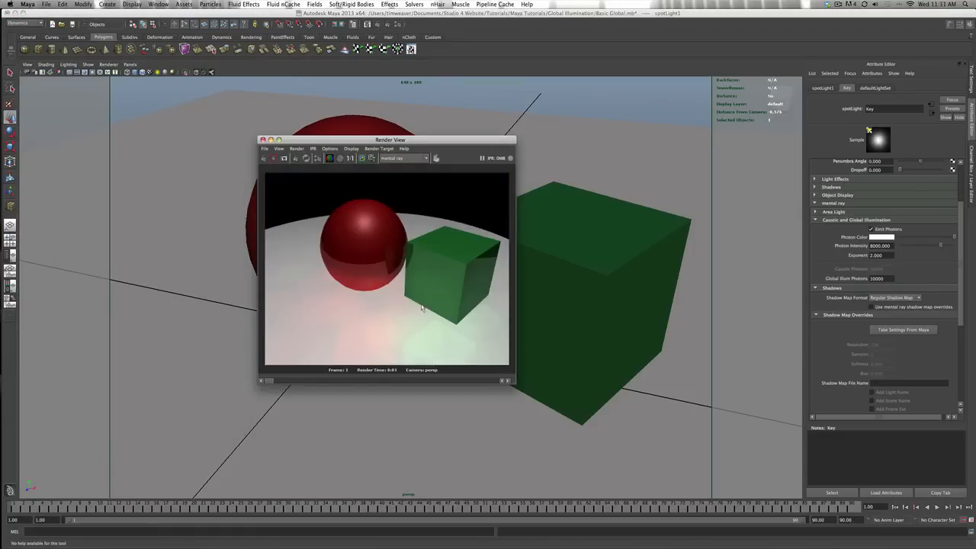
scroll(405, 332, down, 2)
scroll(404, 332, up, 2)
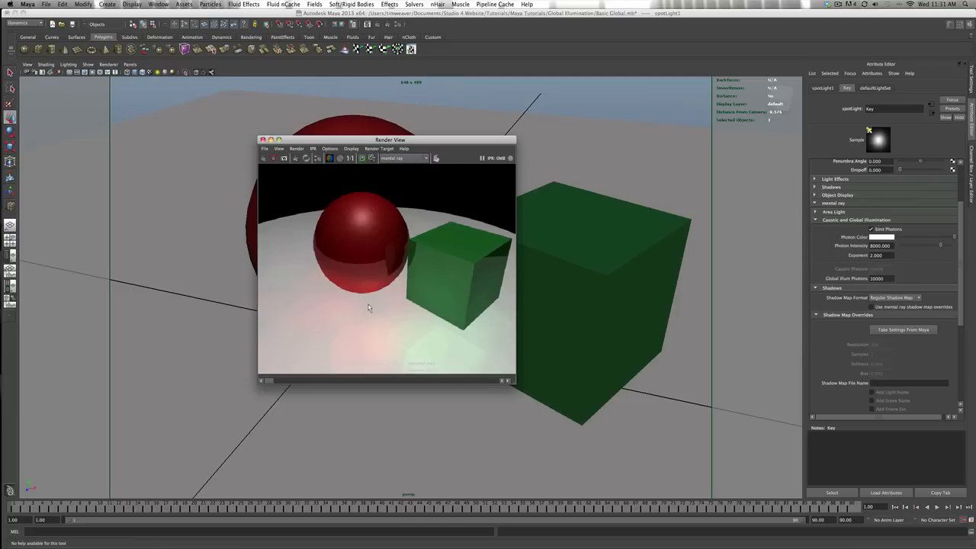
click(362, 159)
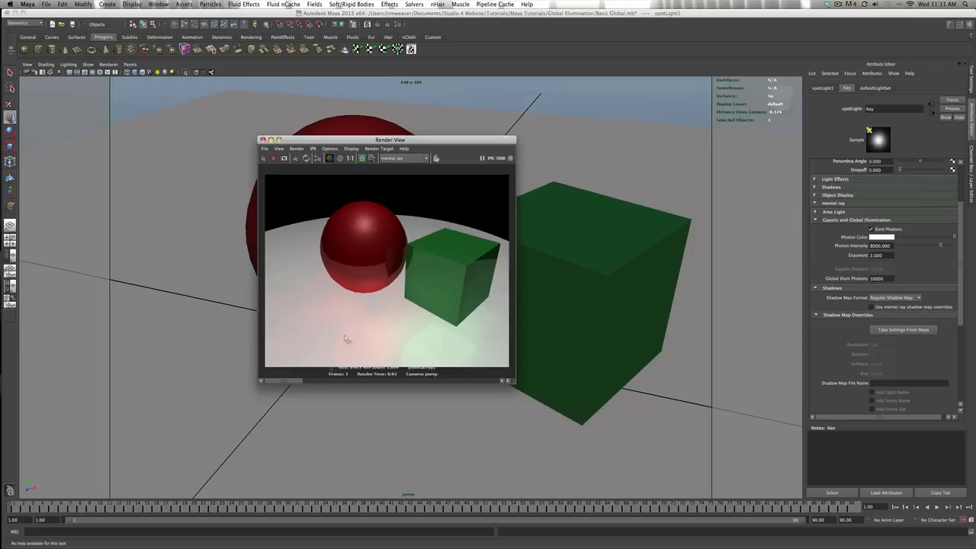
Step: Compare the latest render with the kept images with and without global illumination, and close the Render View
drag(295, 382, 481, 374)
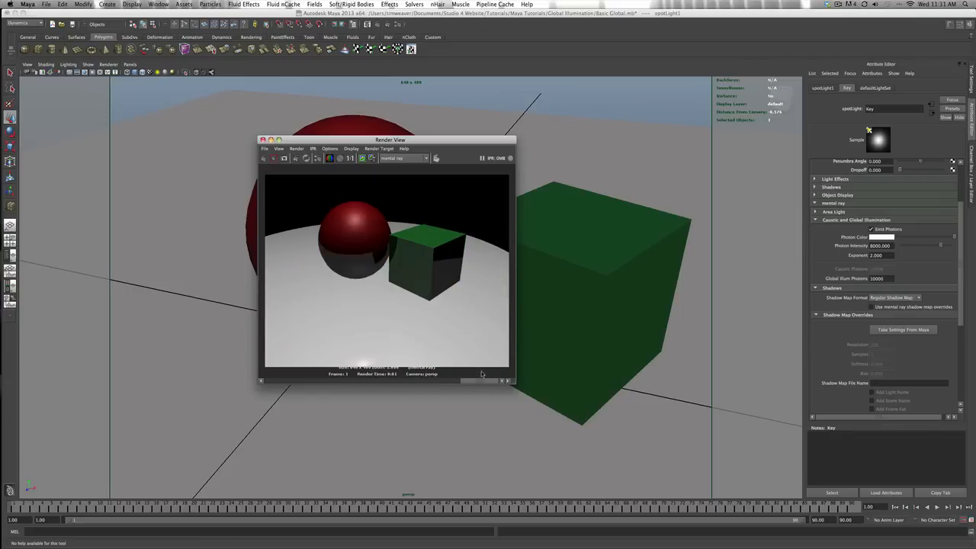
drag(493, 379, 375, 374)
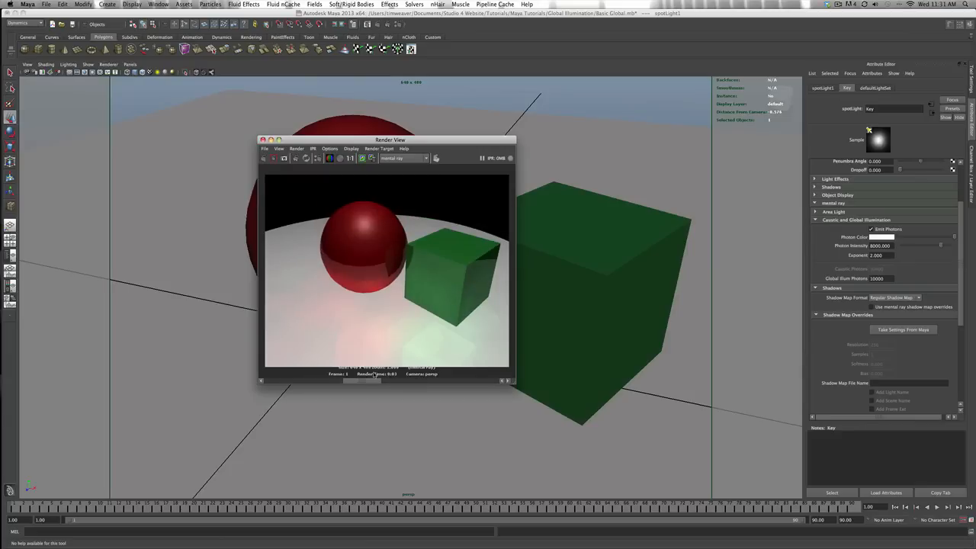
mouse_move(375, 374)
mouse_down()
mouse_move(485, 382)
mouse_move(376, 374)
mouse_up()
mouse_move(376, 375)
mouse_down()
mouse_move(486, 381)
mouse_move(361, 378)
mouse_up()
click(262, 139)
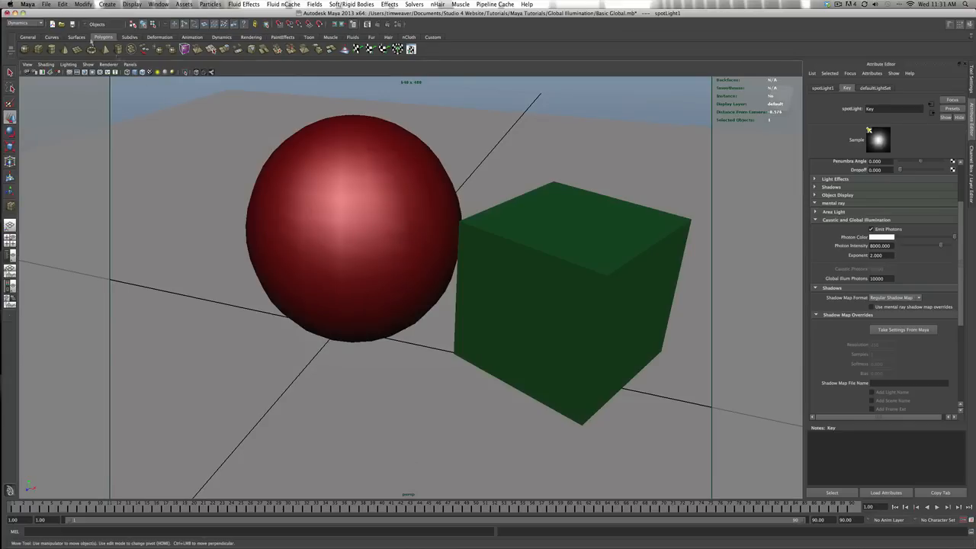
Step: Start a new scene without saving the changes and draw a polygon plane covering the whole grid
click(53, 24)
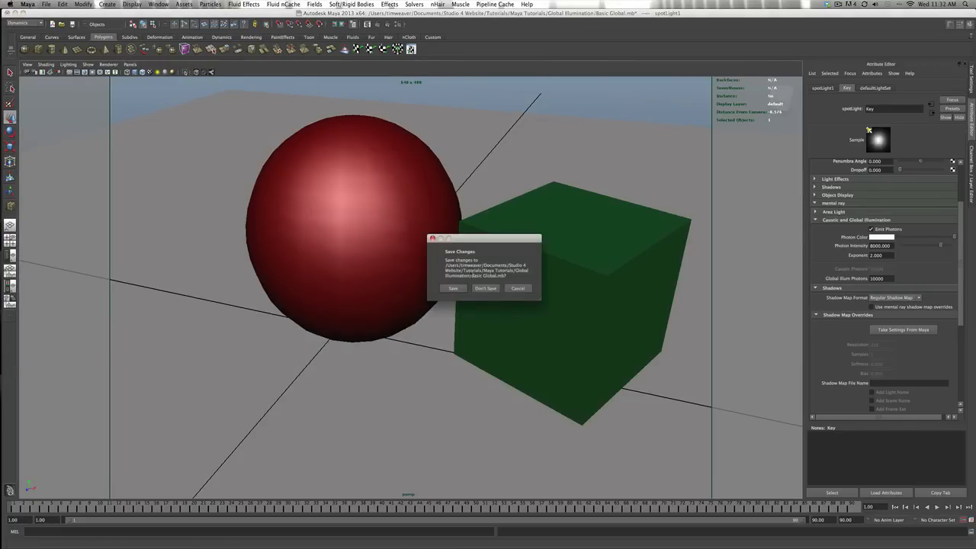
click(485, 287)
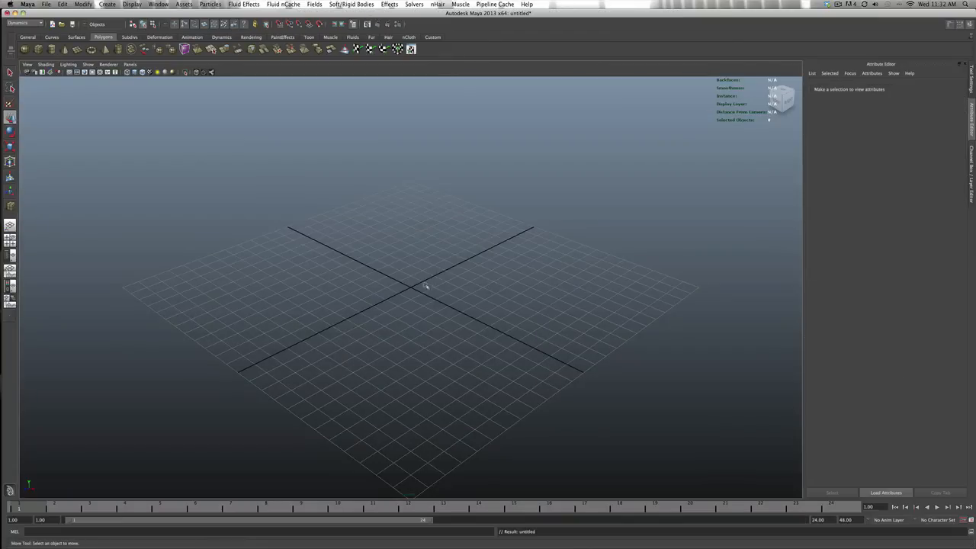
click(77, 50)
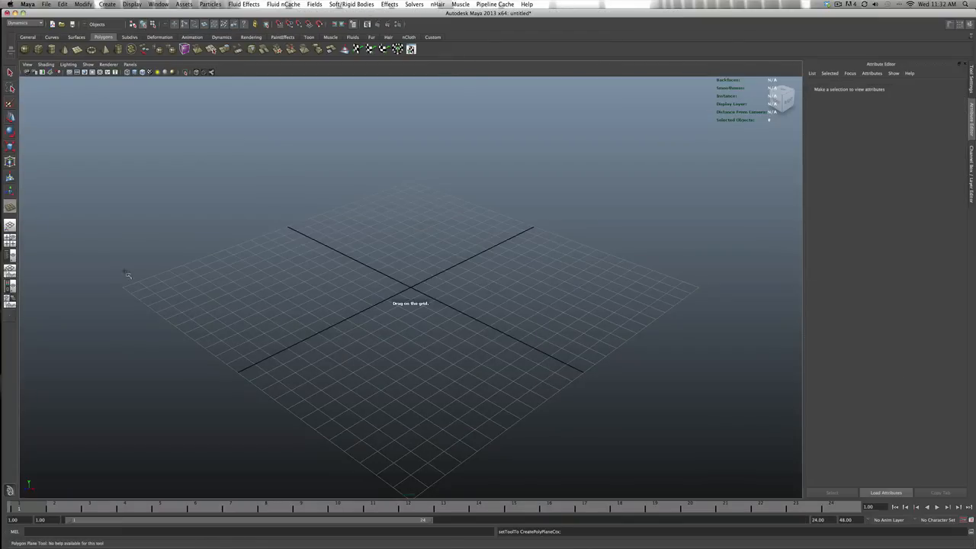
drag(126, 288, 701, 289)
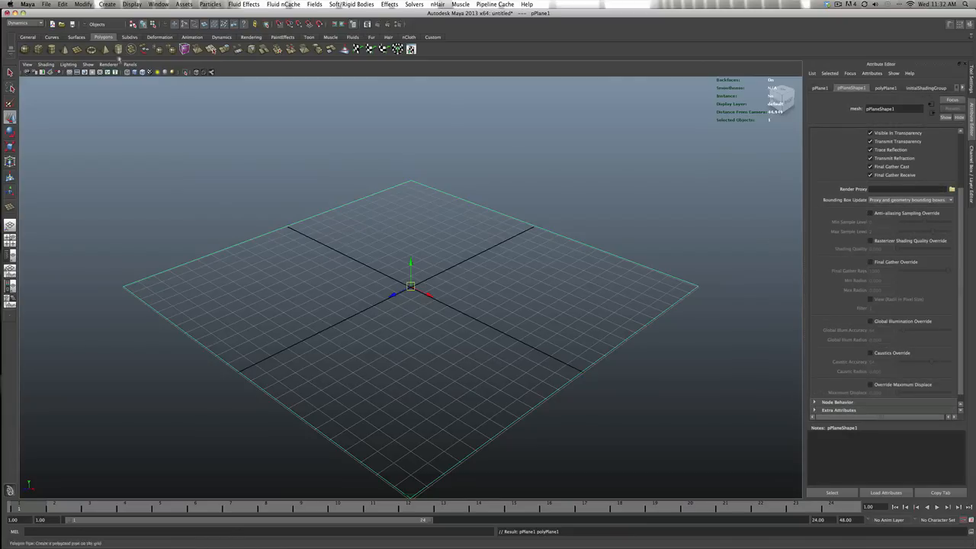
alt+drag(259, 135, 224, 130)
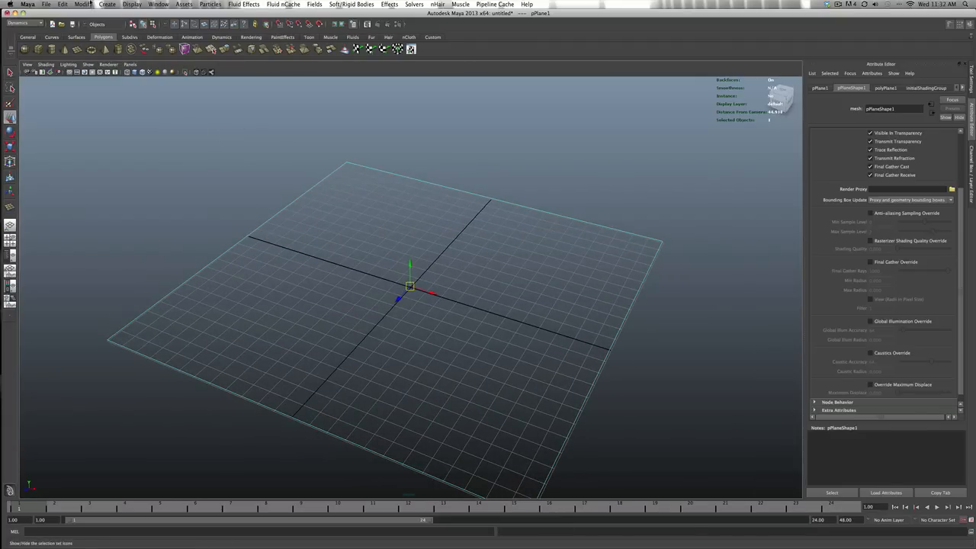
Step: Create a spot light and raise it about 9.3 units above the plane
click(107, 4)
mouse_move(144, 48)
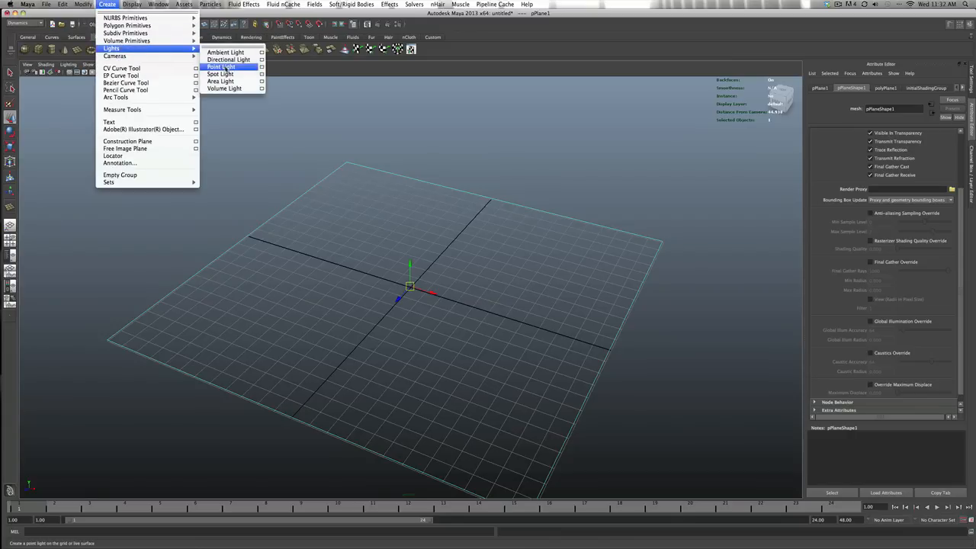
click(231, 73)
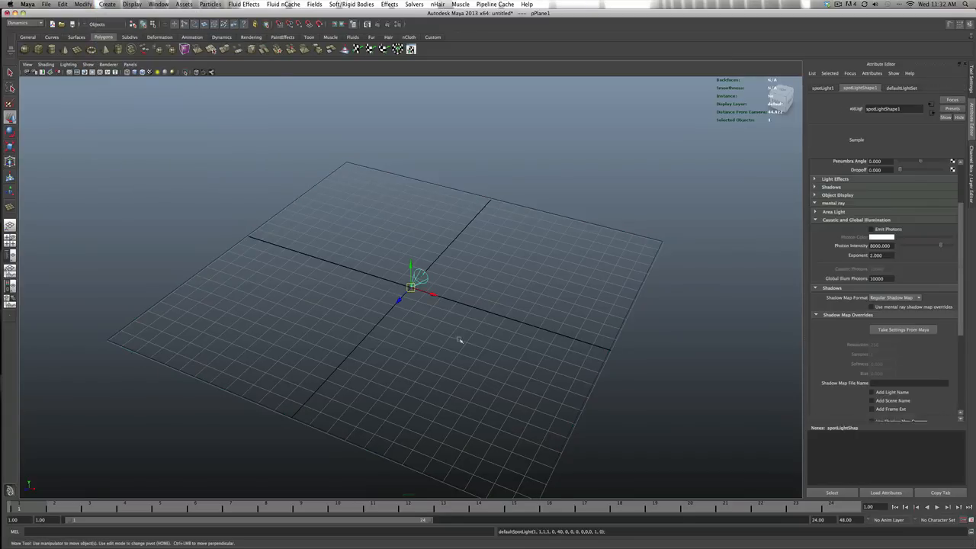
mouse_move(398, 298)
mouse_down()
mouse_move(388, 313)
mouse_move(395, 122)
mouse_move(381, 136)
mouse_move(382, 179)
mouse_up()
Step: Show the scene shaded and aim the spot light straight down at the plane by setting its Rotate X to -90
key(5)
key(e)
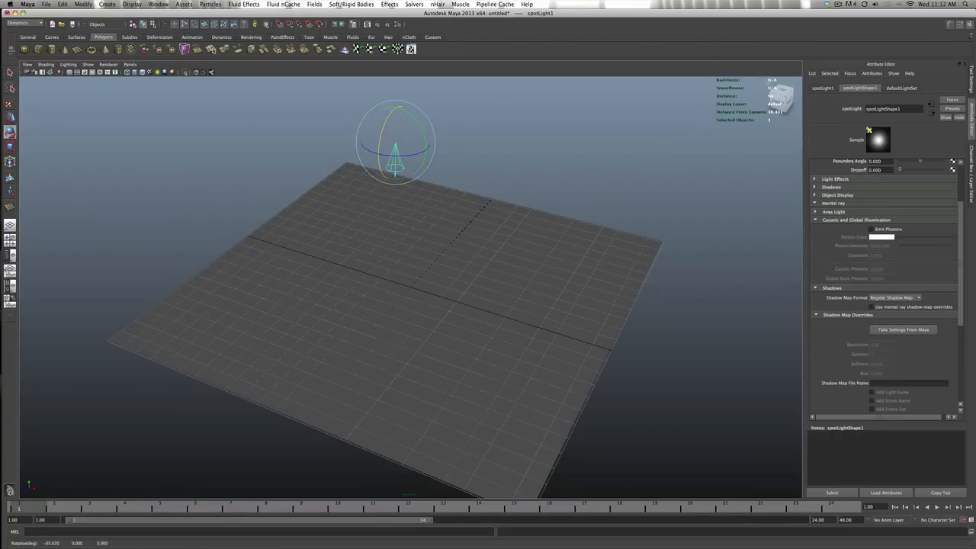
click(971, 174)
click(949, 116)
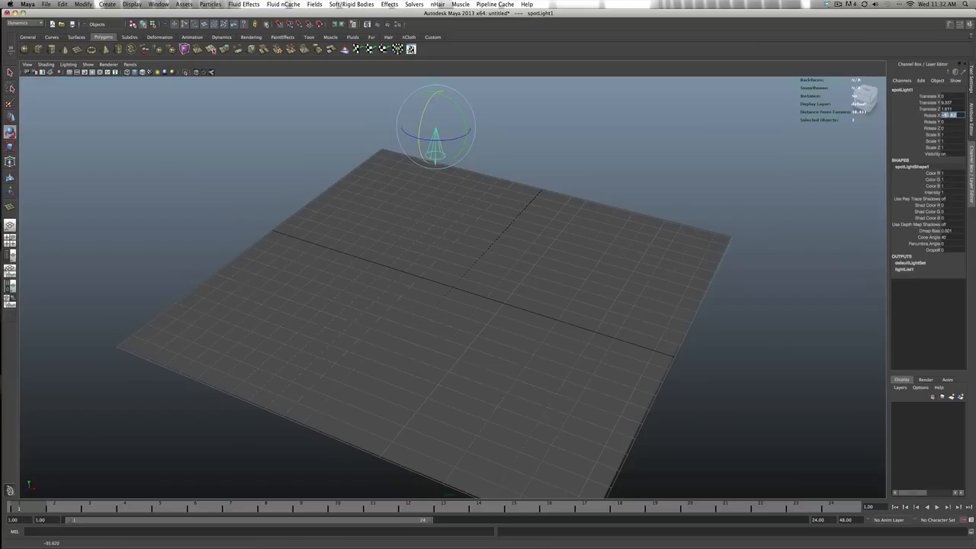
text(-90)
key(Return)
Step: Draw a small polygon cube, tilt it about -21, 12 and 2 degrees in X, Y and Z, and raise it to about 4.7 units
scroll(448, 254, up, 3)
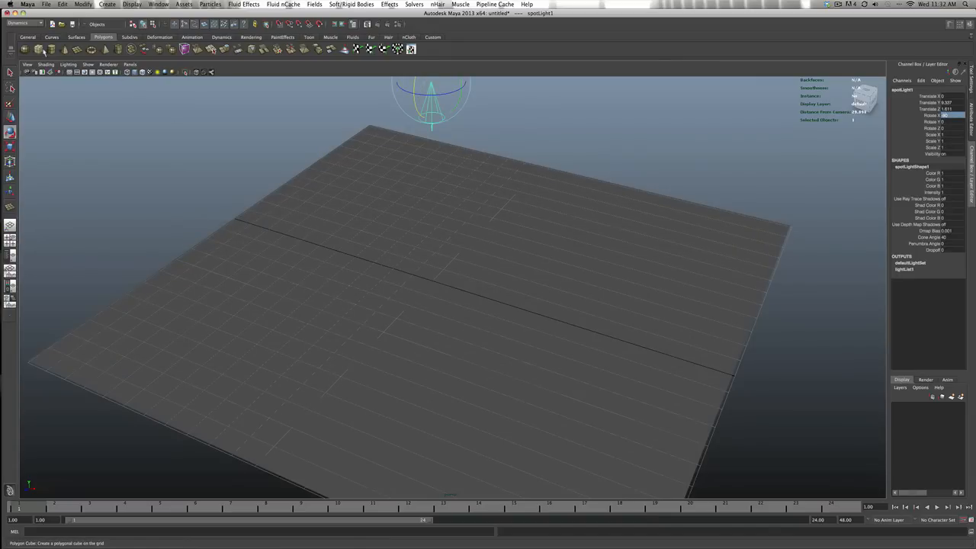
click(41, 50)
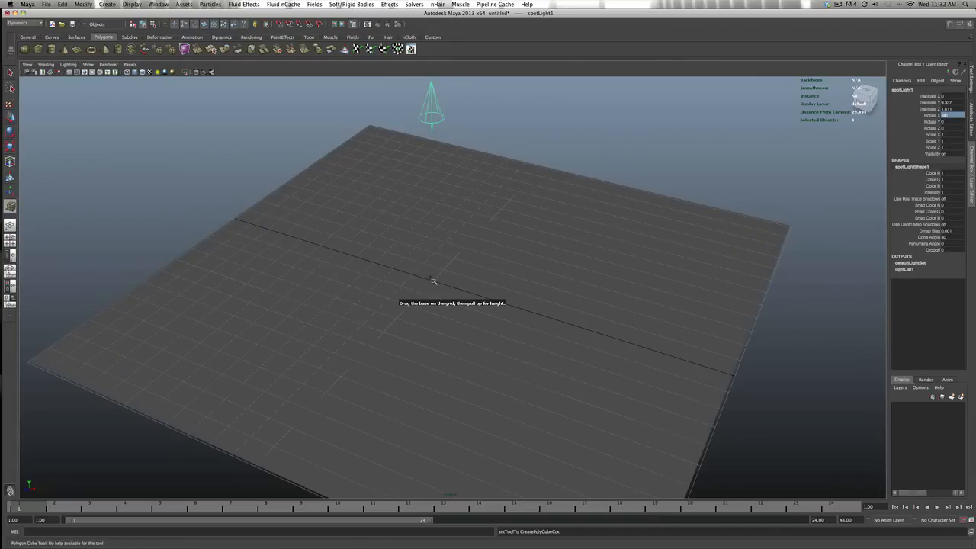
drag(442, 289, 435, 149)
key(w)
key(e)
scroll(436, 149, up, 3)
key(w)
middle_drag(436, 149, 445, 206)
Step: Display the viewport with scene lighting and lower the cube to a height of about 3.4 units under the light
key(7)
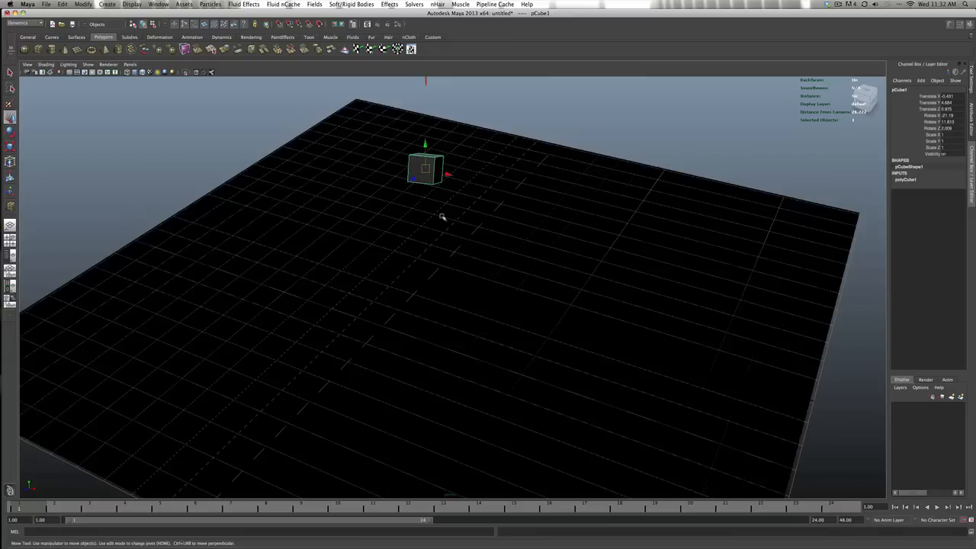
alt+drag(441, 220, 433, 222)
alt+middle_drag(432, 221, 435, 277)
alt+drag(436, 277, 440, 272)
drag(427, 195, 428, 228)
alt+drag(426, 279, 431, 305)
scroll(431, 305, up, 4)
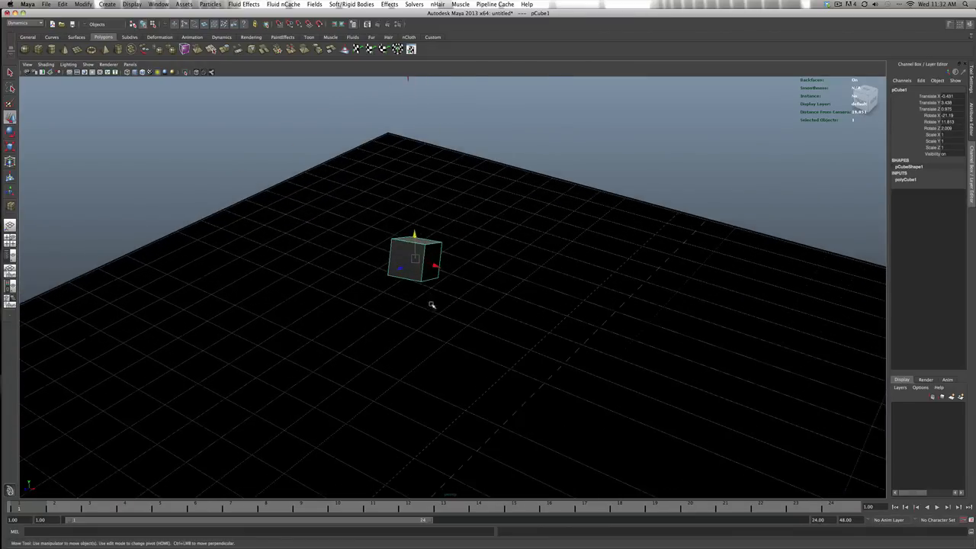
alt+middle_drag(439, 274, 454, 252)
mouse_move(454, 253)
alt+mouse_down()
mouse_move(447, 277)
mouse_move(462, 248)
alt+mouse_up()
alt+middle_drag(462, 249, 455, 292)
scroll(432, 180, down, 5)
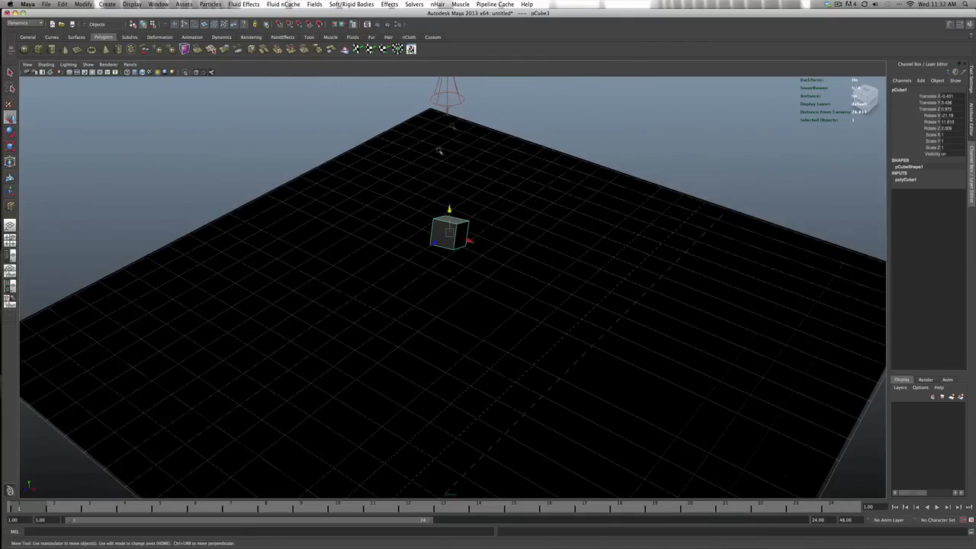
Step: Widen the spot light to a Cone Angle of about 94.1 with a Penumbra Angle of about -4.9, and return to default shading
click(460, 98)
scroll(476, 188, up, 3)
scroll(562, 252, up, 2)
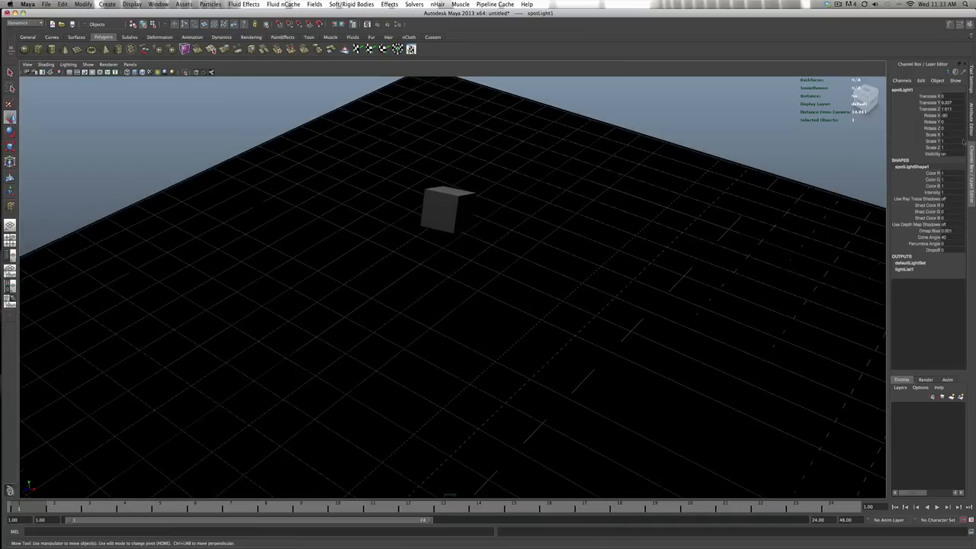
click(972, 108)
scroll(878, 228, up, 3)
mouse_move(909, 223)
mouse_down()
mouse_move(921, 225)
mouse_move(910, 235)
mouse_up()
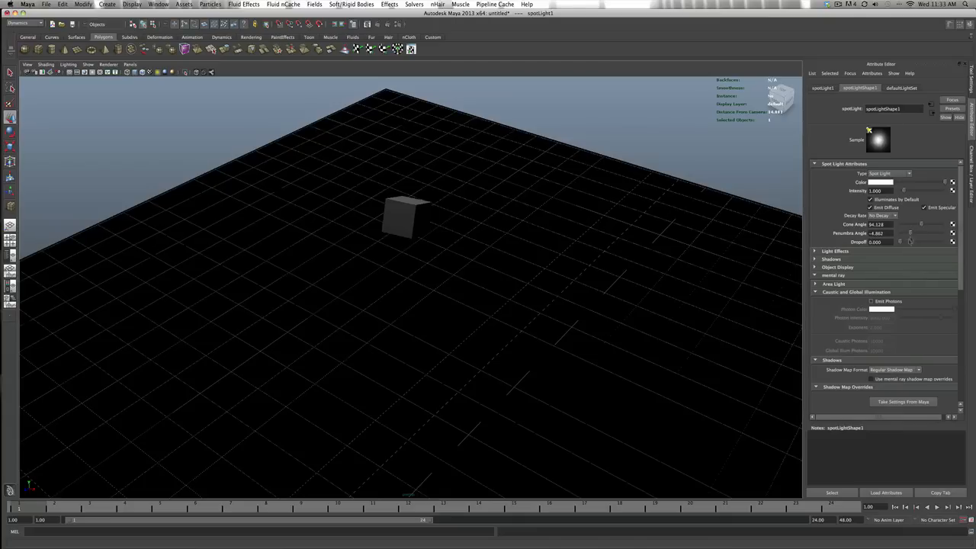
key(5)
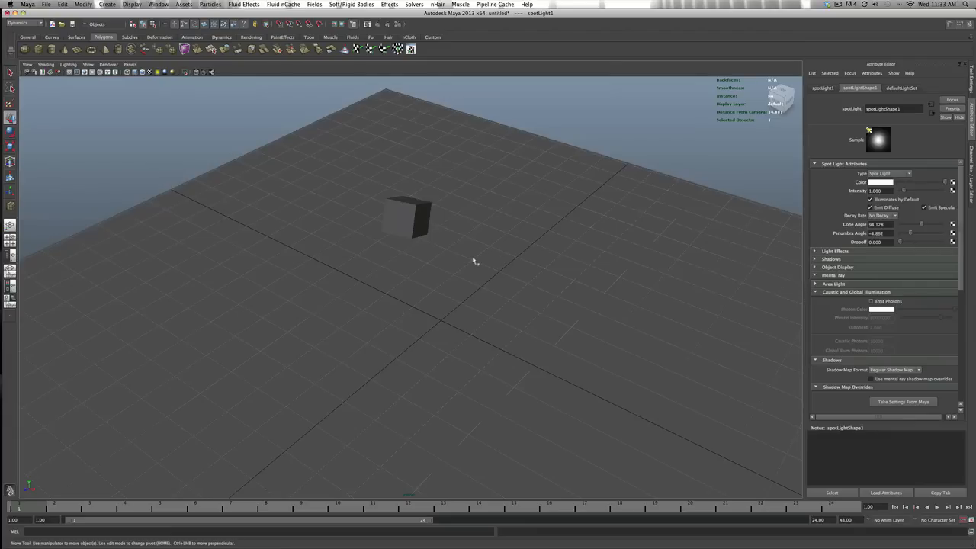
Step: Render the current frame with Maya Software to check the light cone on the plane, and close the Render View
scroll(462, 254, up, 2)
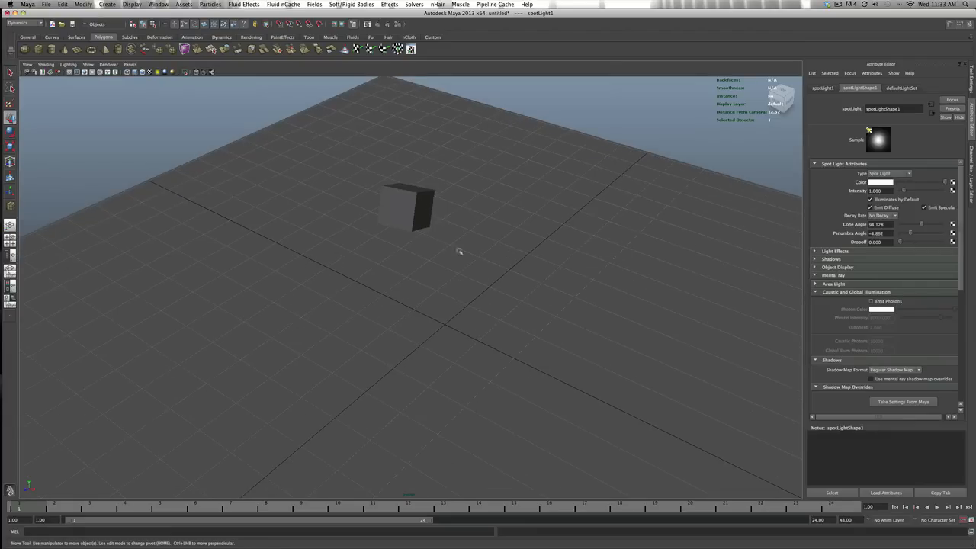
click(379, 25)
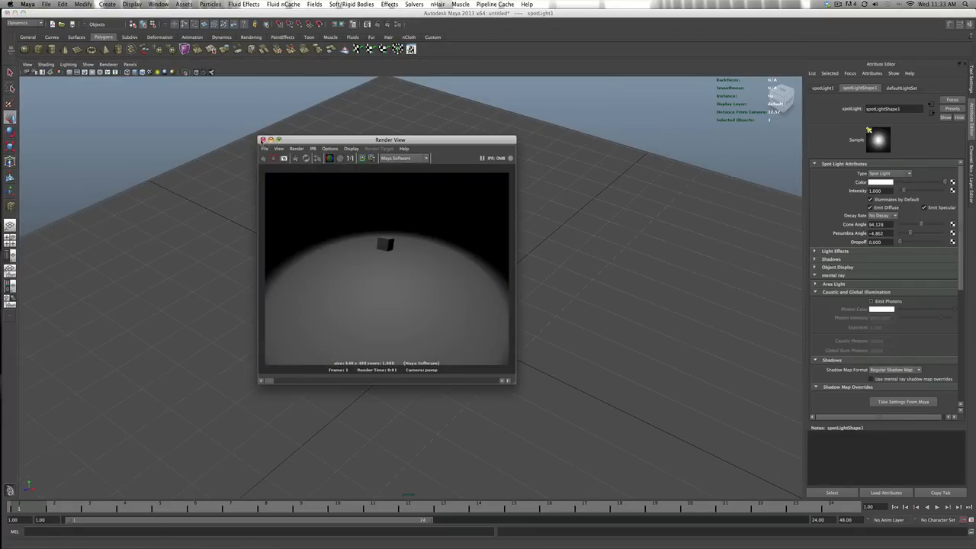
click(263, 141)
Step: Lower the cube closer to the plane, render the frame to check it, and close the Render View
scroll(444, 204, up, 5)
alt+middle_drag(445, 205, 453, 277)
click(424, 217)
drag(415, 193, 431, 333)
alt+middle_drag(432, 333, 450, 228)
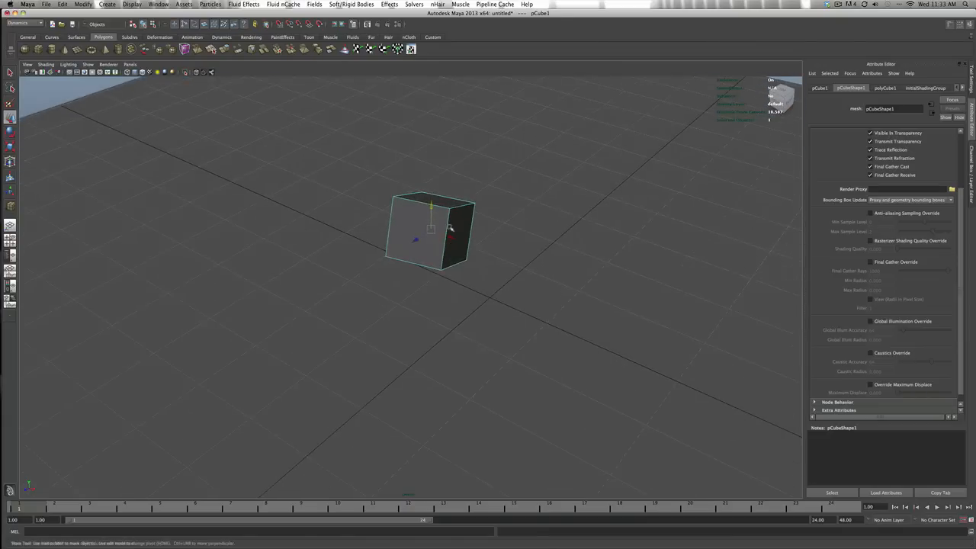
click(378, 25)
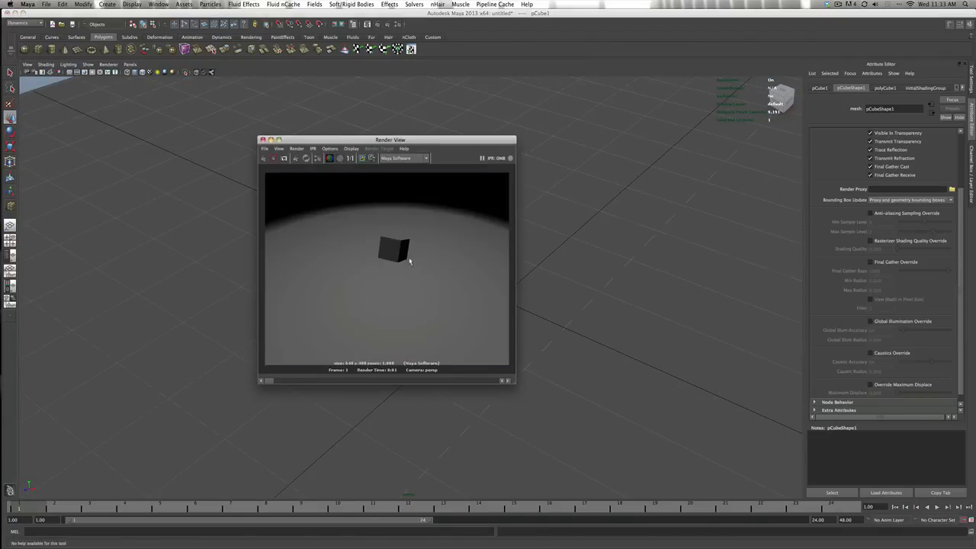
click(263, 140)
Step: Render the cube from a closer, higher angle and close the Render View
alt+drag(450, 231, 455, 247)
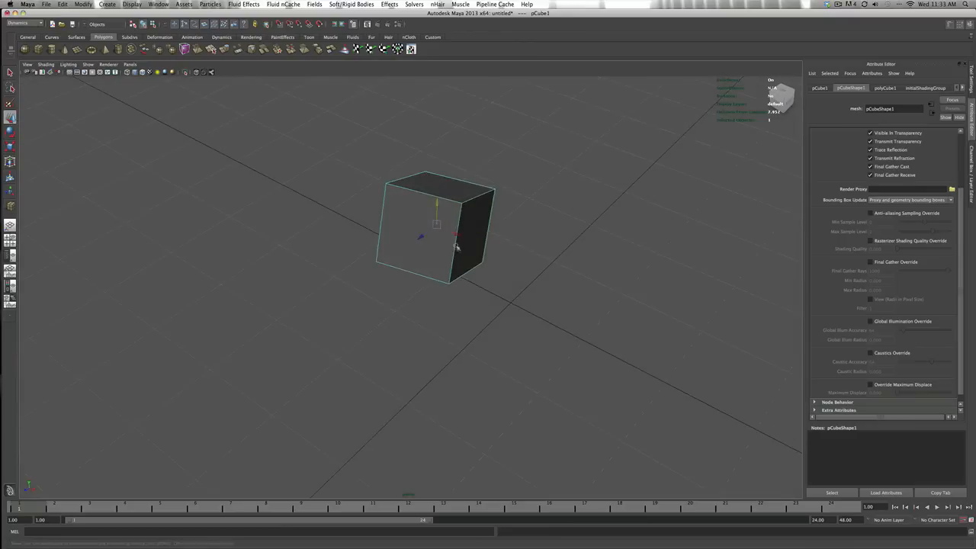
alt+middle_drag(455, 247, 470, 204)
mouse_move(468, 241)
alt+mouse_down()
mouse_move(461, 216)
mouse_move(468, 244)
alt+mouse_up()
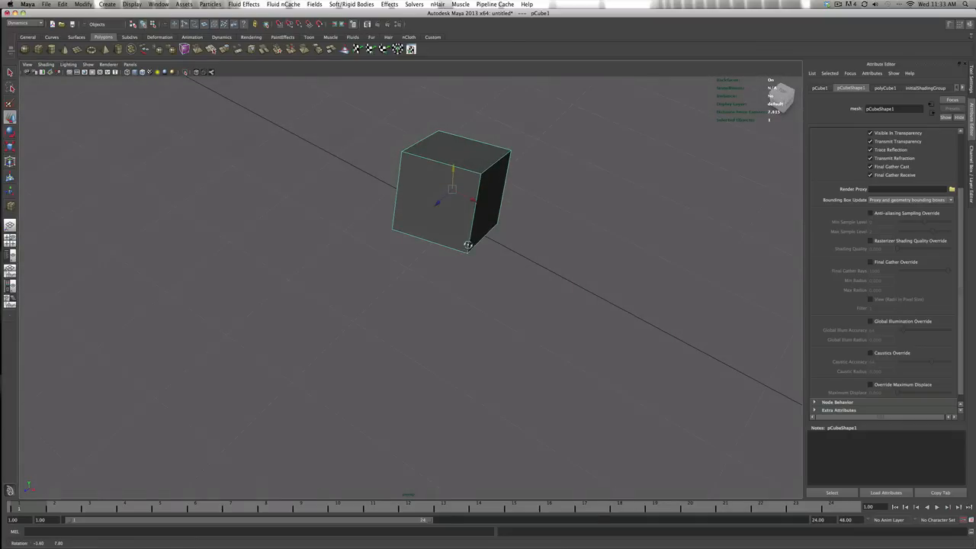
click(378, 24)
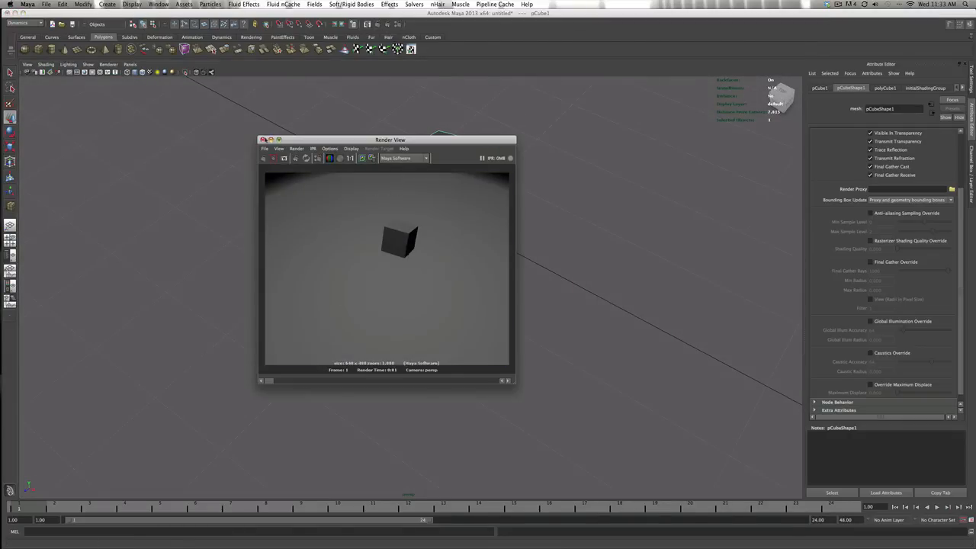
click(265, 139)
Step: Create a Blinn material in the Hypershade, make its colour blue, and assign it to the cube
alt+middle_drag(429, 169, 416, 207)
alt+drag(416, 207, 416, 202)
scroll(418, 204, up, 2)
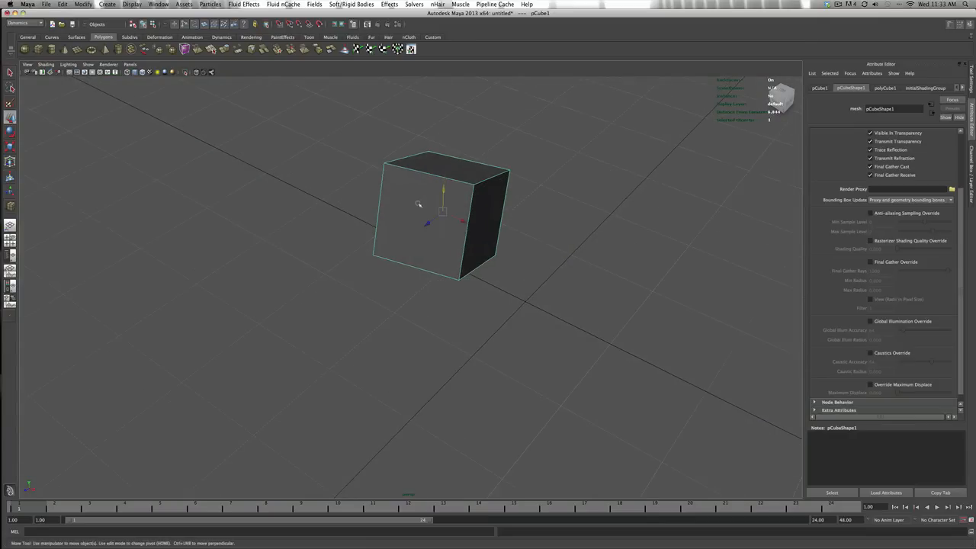
alt+middle_drag(422, 203, 426, 205)
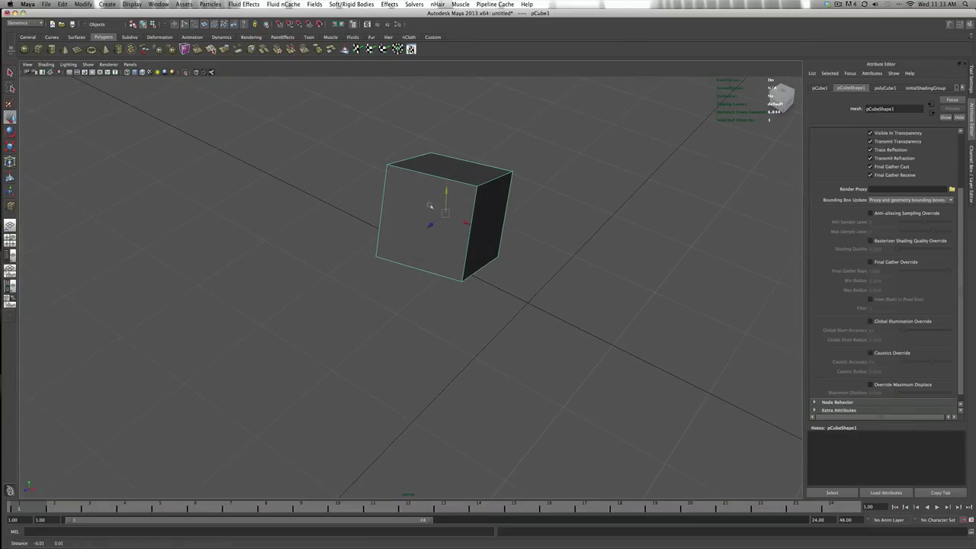
click(11, 287)
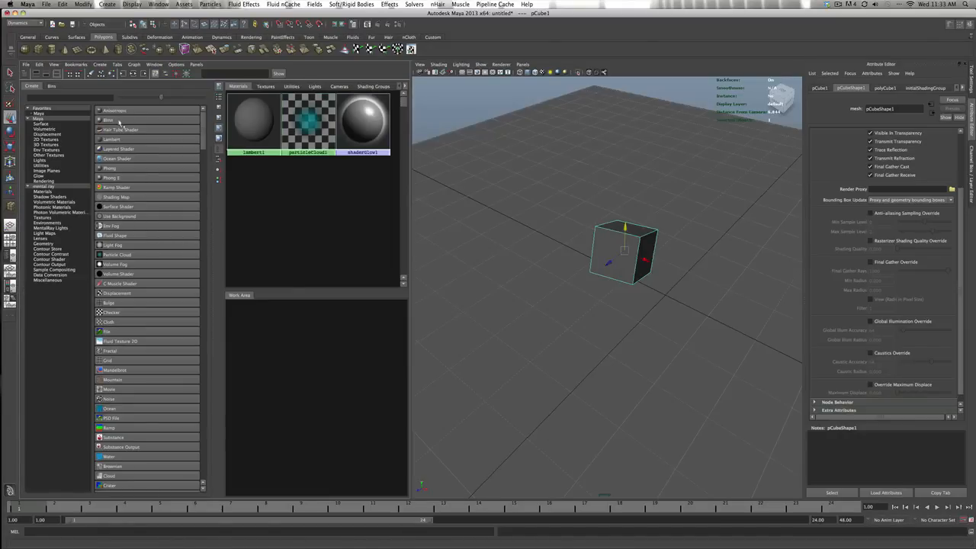
click(116, 121)
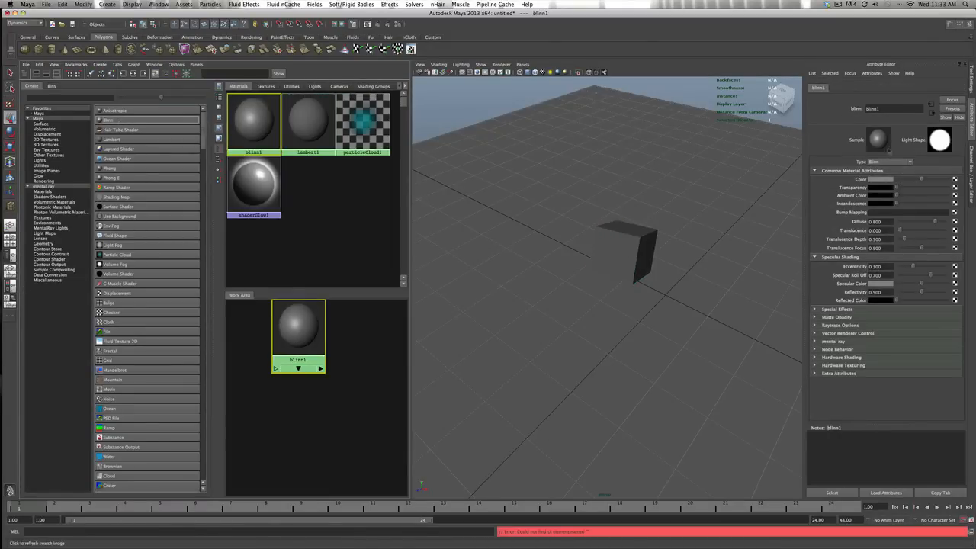
click(883, 180)
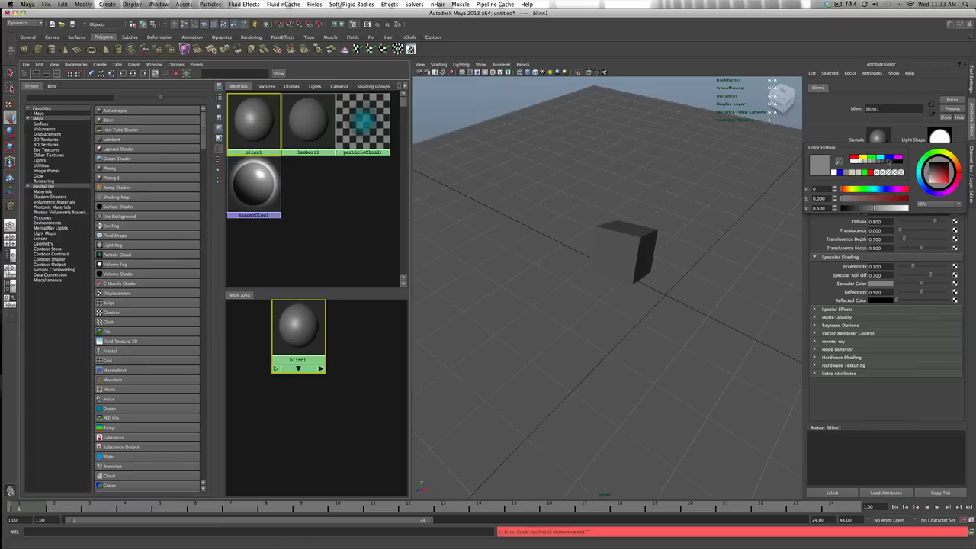
click(889, 159)
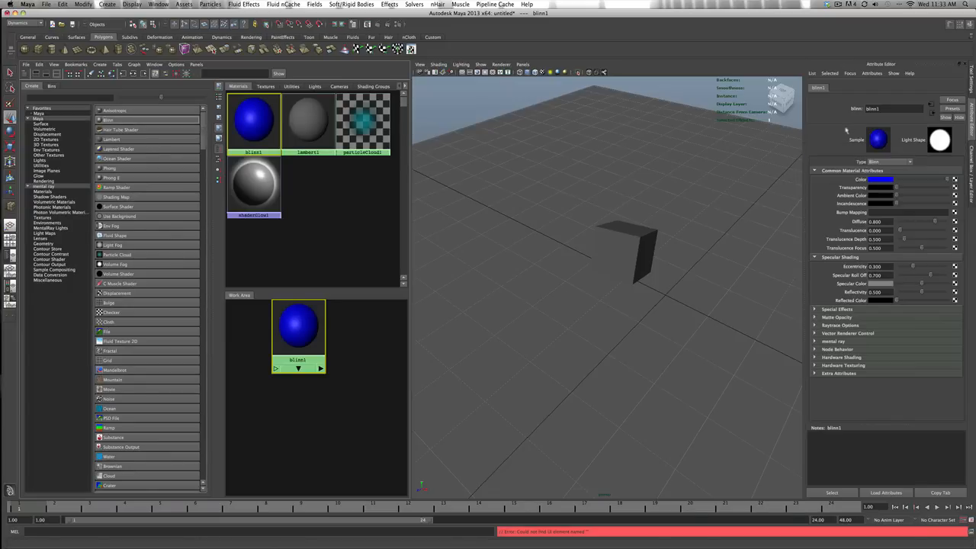
click(623, 253)
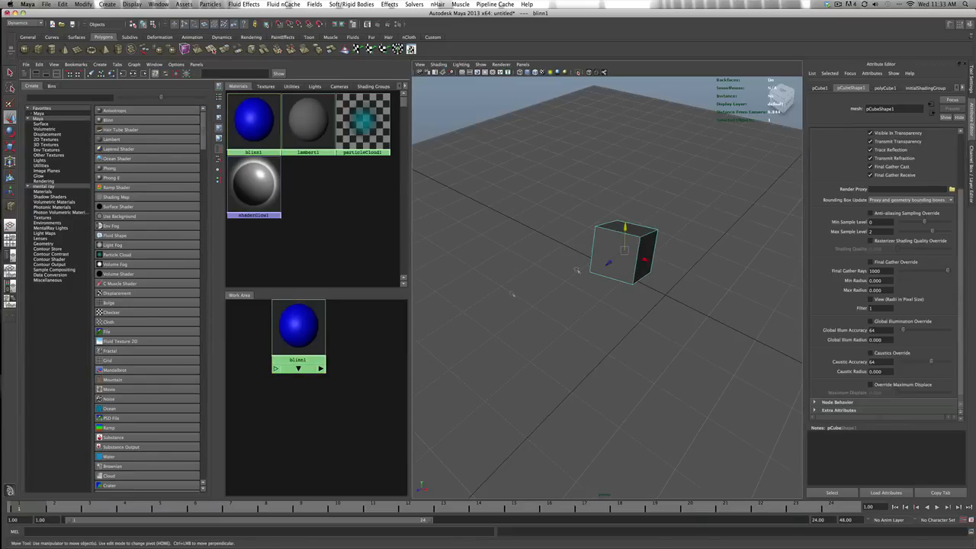
right_drag(299, 328, 310, 281)
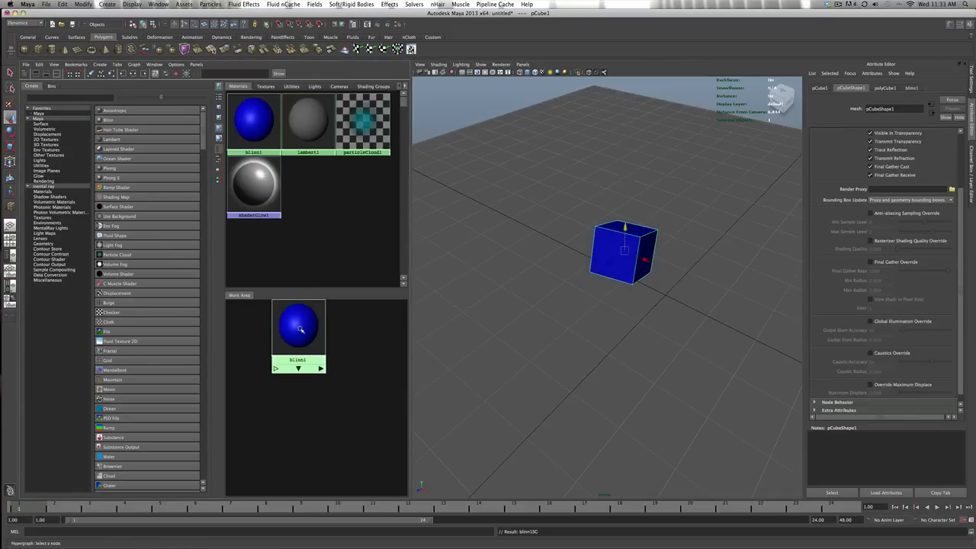
Step: Make the blue Blinn semi-transparent with Eccentricity 0.565, Specular Roll Off 0.443 and a darker Specular Color, and test-render the frame
click(299, 326)
drag(899, 187, 915, 190)
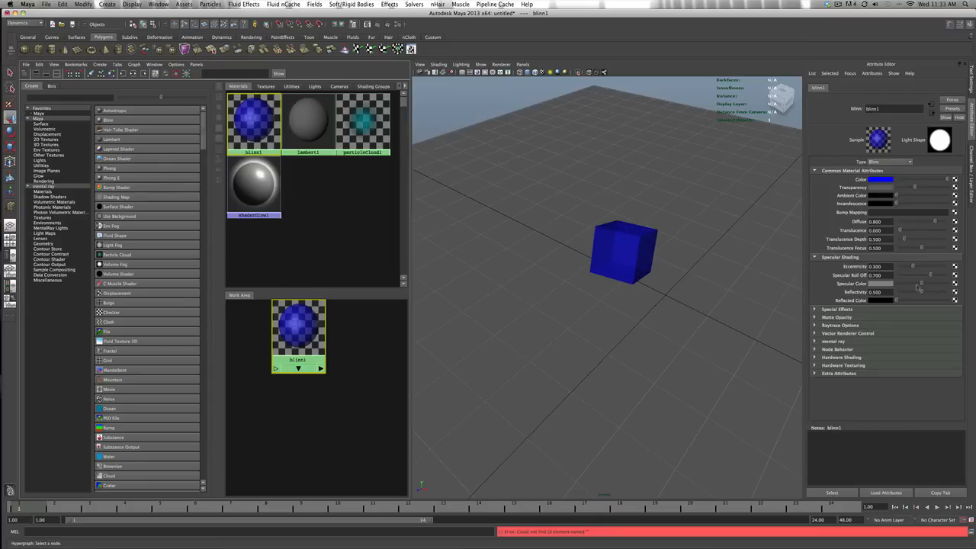
mouse_move(931, 275)
mouse_down()
mouse_move(912, 284)
mouse_move(913, 268)
mouse_move(924, 272)
mouse_up()
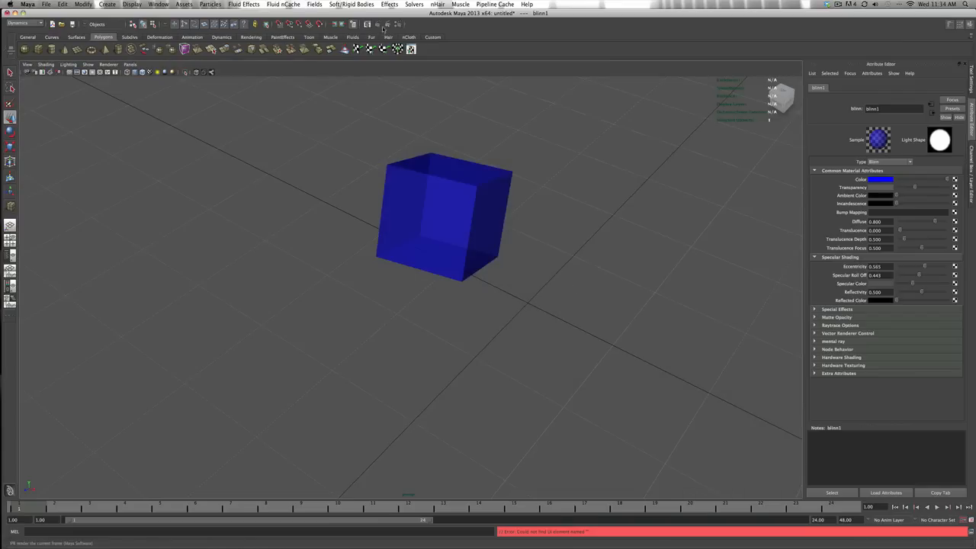
click(378, 25)
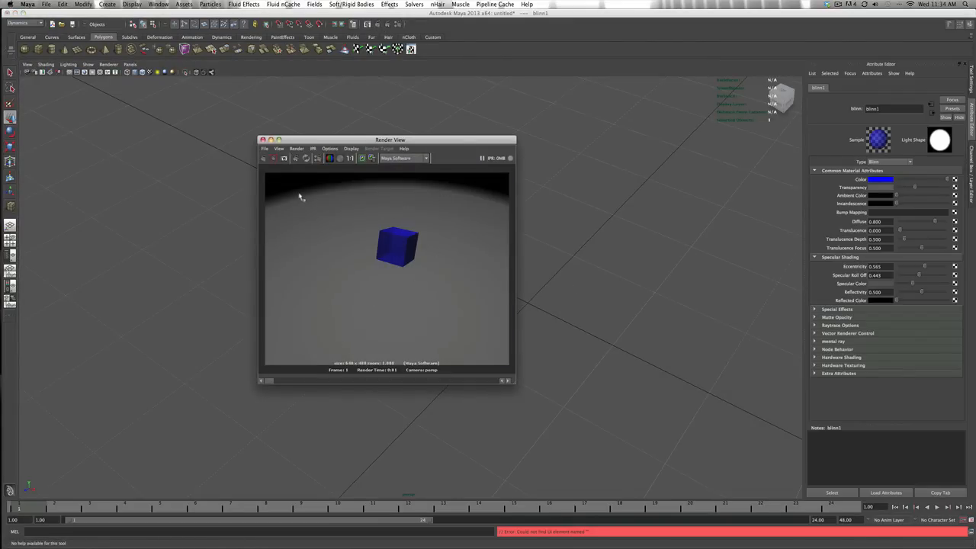
click(263, 140)
Step: Select the spot light above the plane and turn on Emit Photons for it
scroll(475, 224, down, 3)
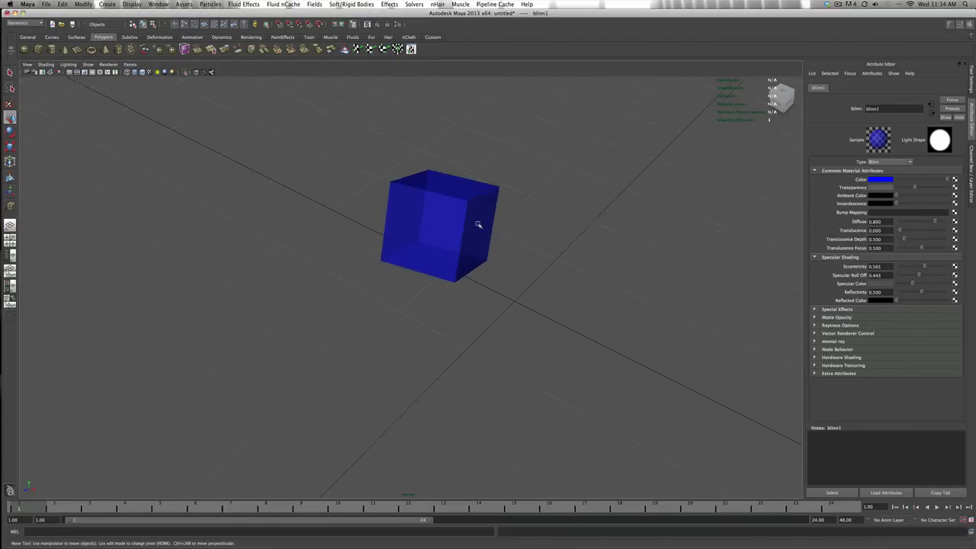
scroll(477, 224, down, 5)
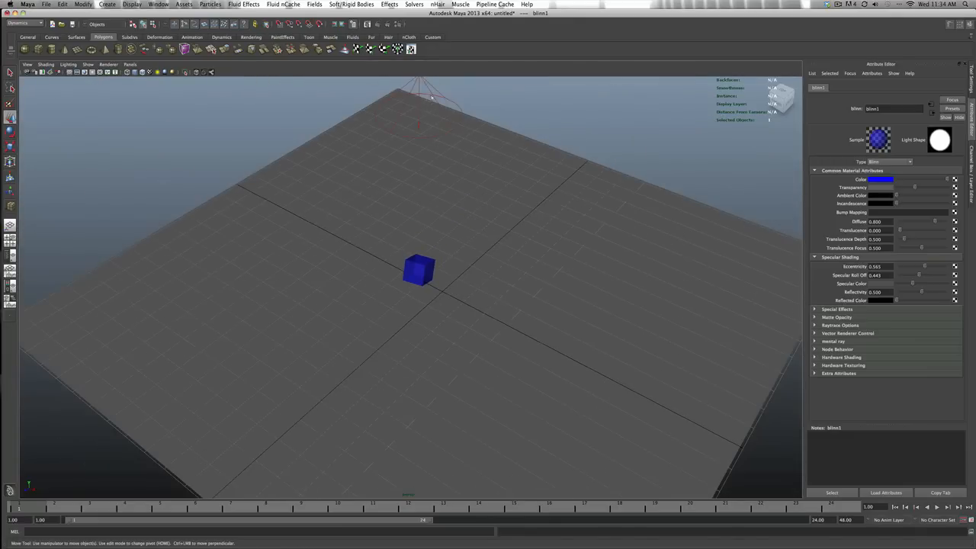
click(441, 97)
scroll(451, 272, up, 8)
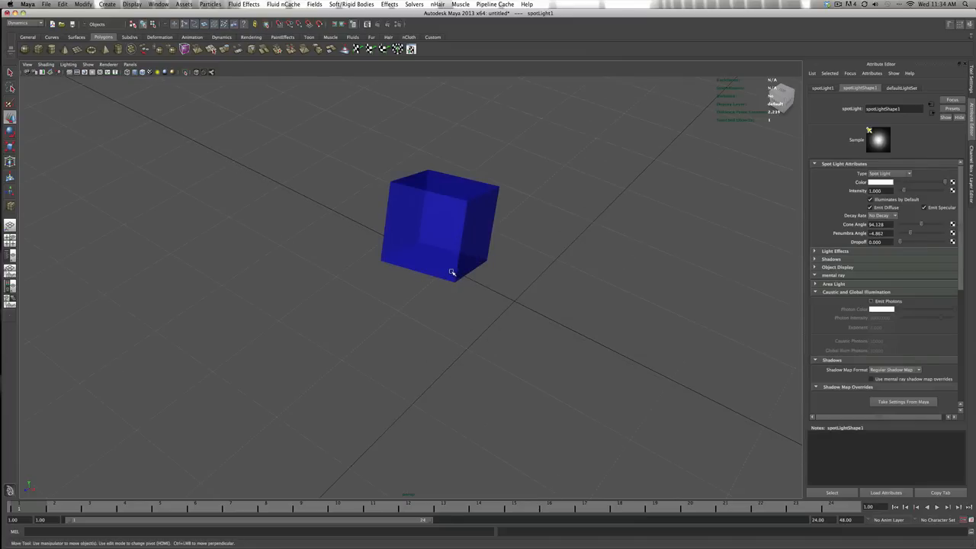
click(886, 302)
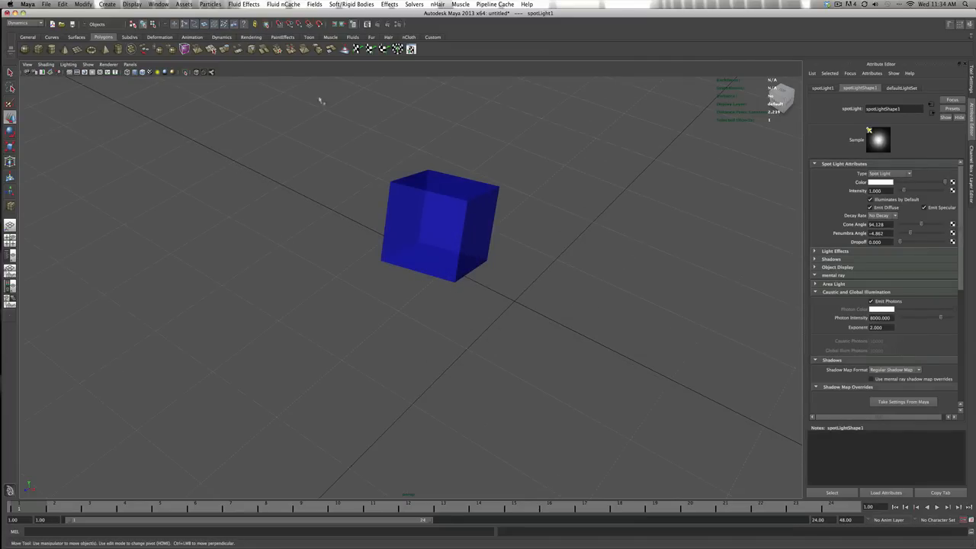
Step: Switch the renderer to mental ray in the Render Settings and enable Caustics under indirect lighting
click(397, 25)
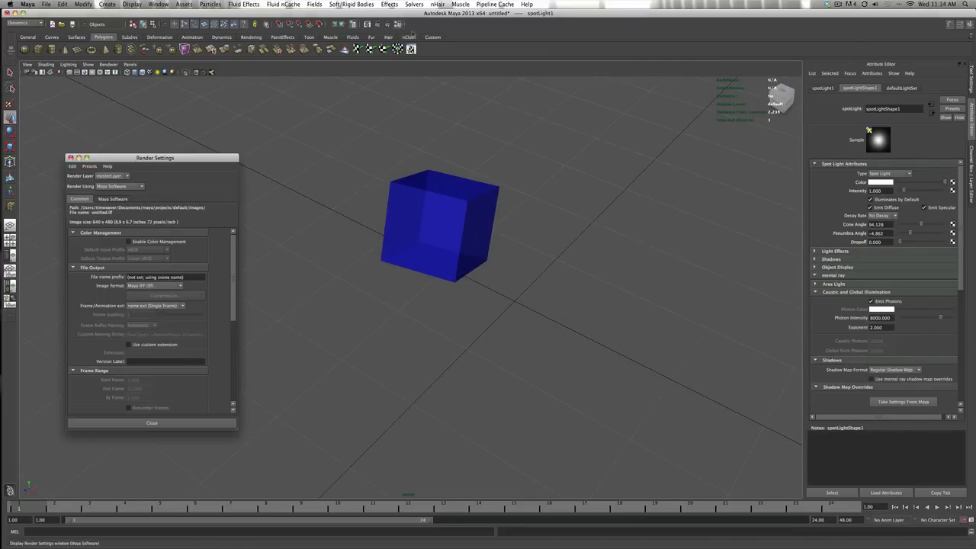
click(120, 187)
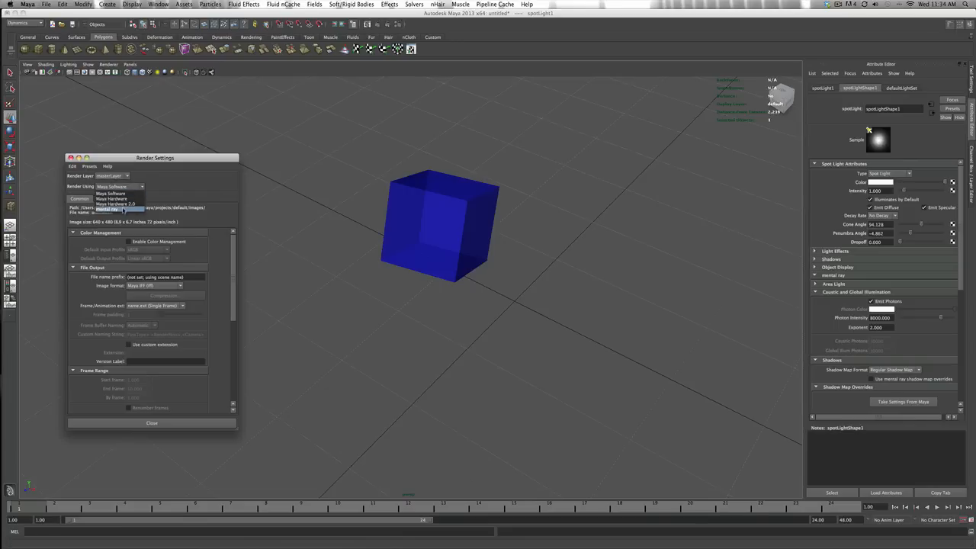
click(123, 210)
click(200, 200)
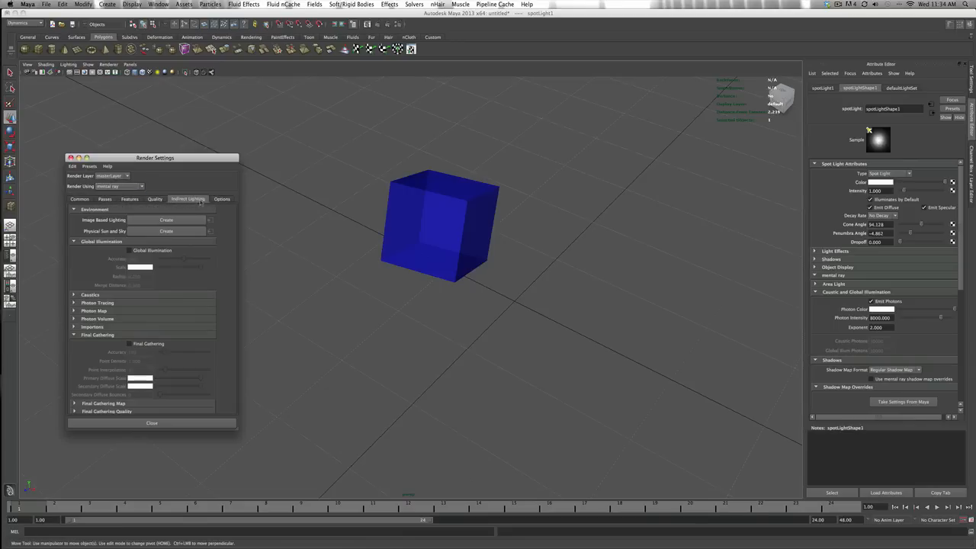
click(124, 299)
click(129, 304)
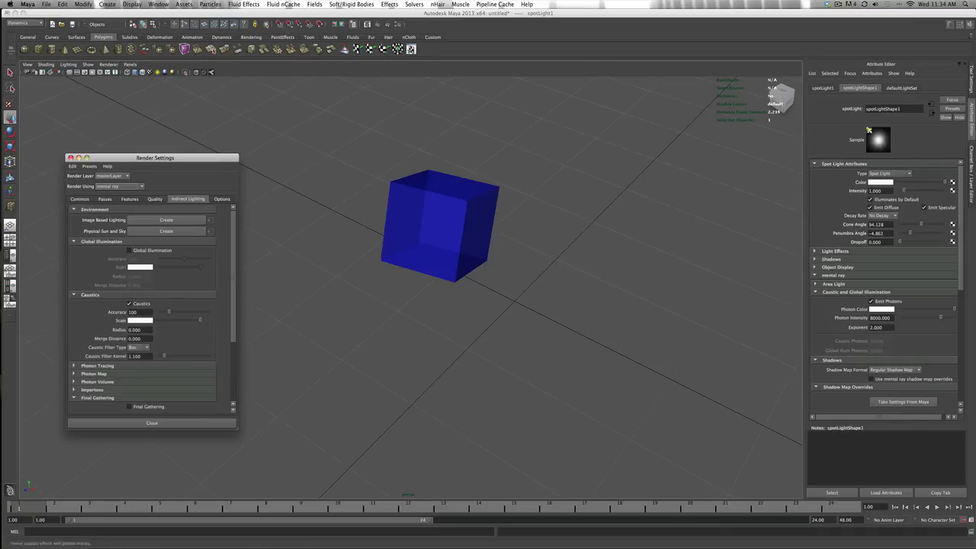
click(102, 241)
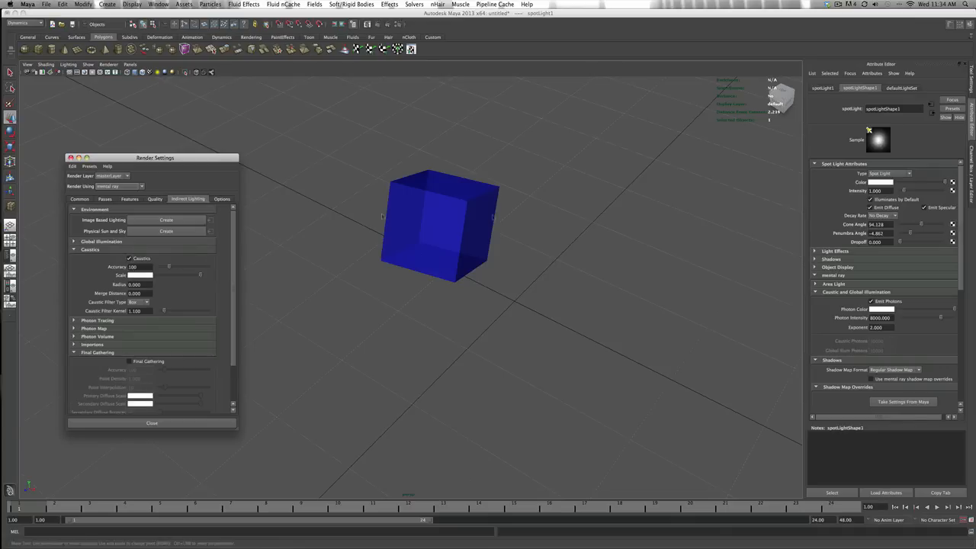
Step: Select the spot light above the plane again
alt+drag(487, 308, 519, 376)
alt+right_drag(519, 376, 452, 160)
click(471, 157)
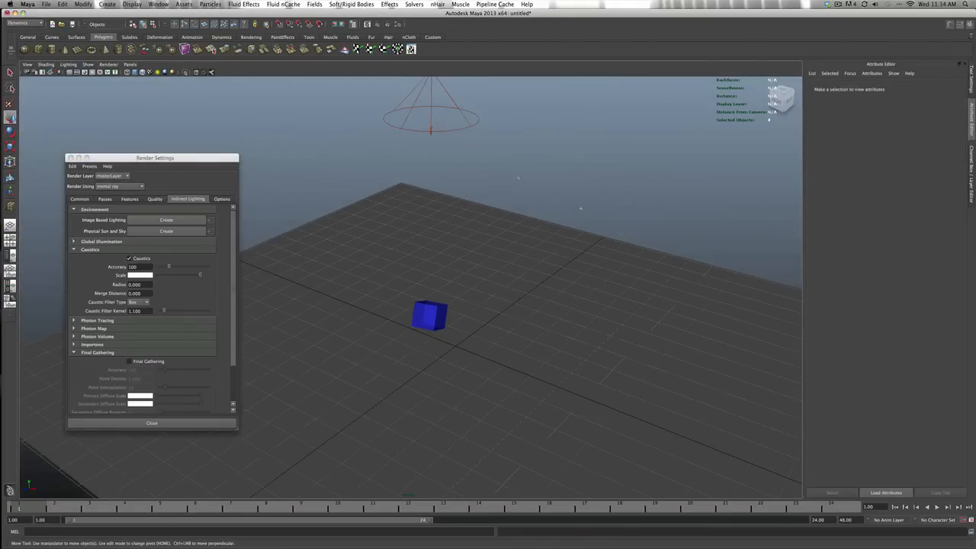
click(465, 128)
Step: Frame the cube up close from a raised angle and render the current frame with mental ray
alt+right_drag(435, 340, 451, 353)
alt+drag(450, 353, 477, 396)
alt+middle_drag(477, 396, 451, 365)
scroll(486, 349, up, 5)
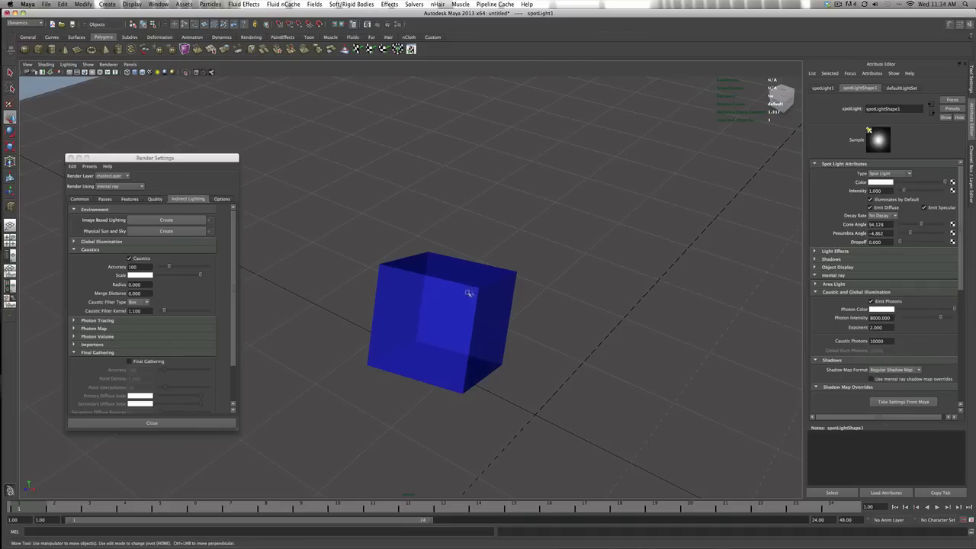
alt+middle_drag(462, 294, 493, 277)
scroll(470, 298, up, 2)
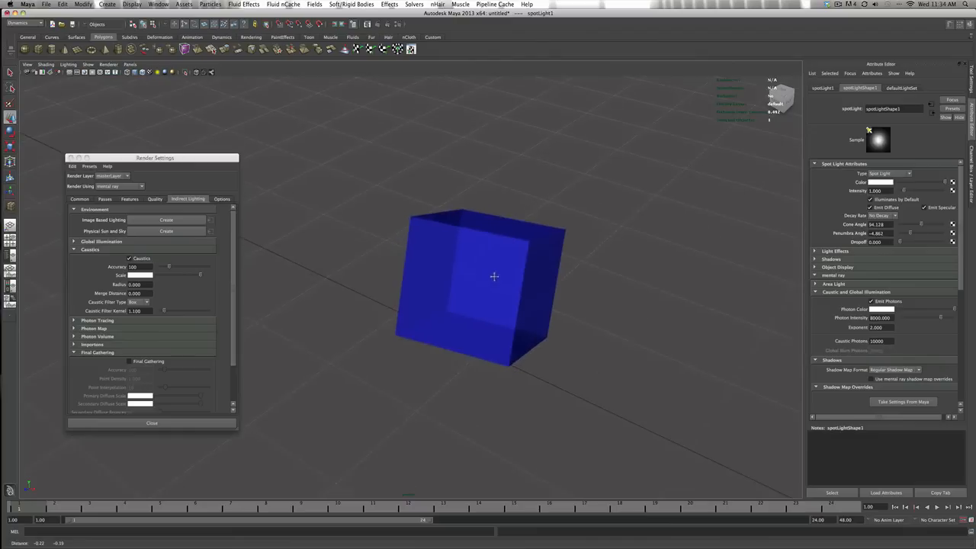
alt+drag(493, 345, 506, 308)
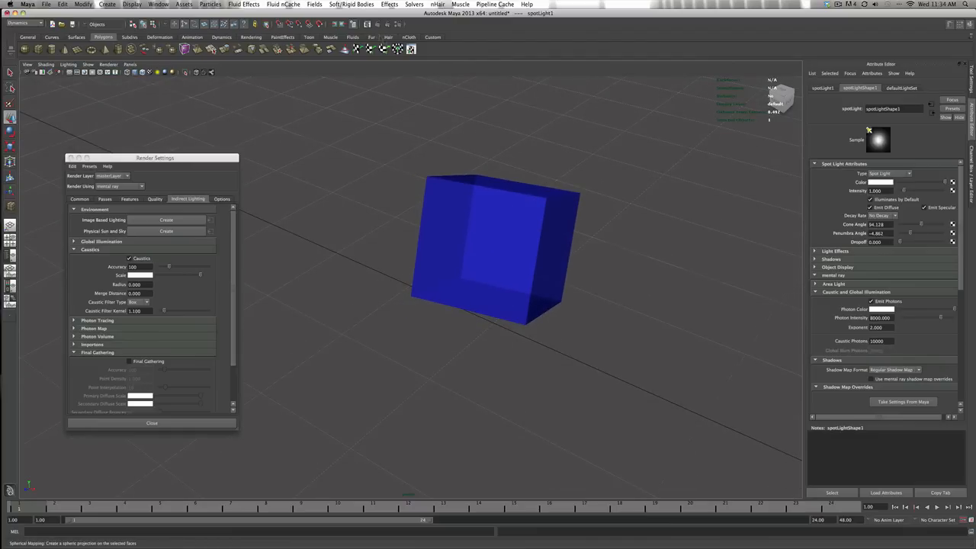
click(382, 23)
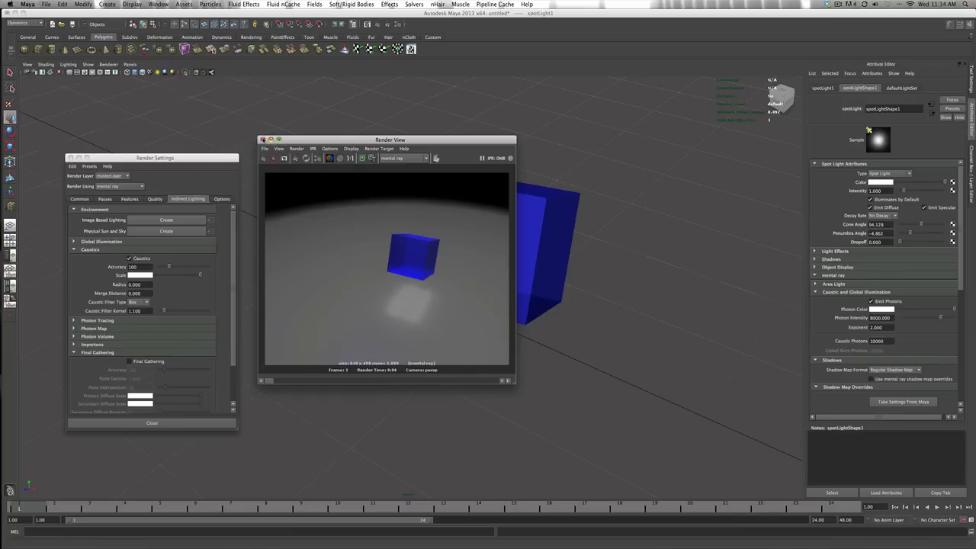
Step: Examine the caustic light patch beneath the cube in the rendered image, then close the Render View
scroll(434, 345, up, 1)
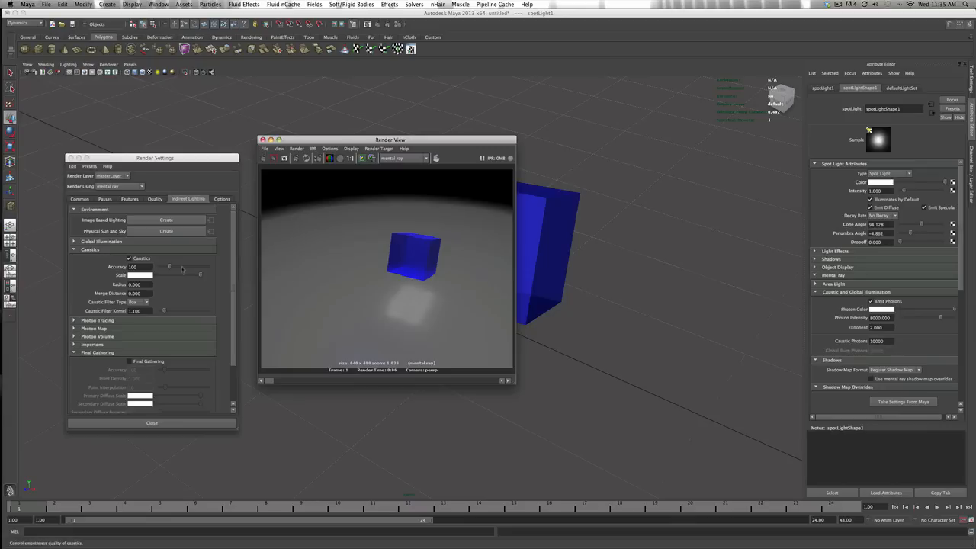
click(139, 260)
click(139, 259)
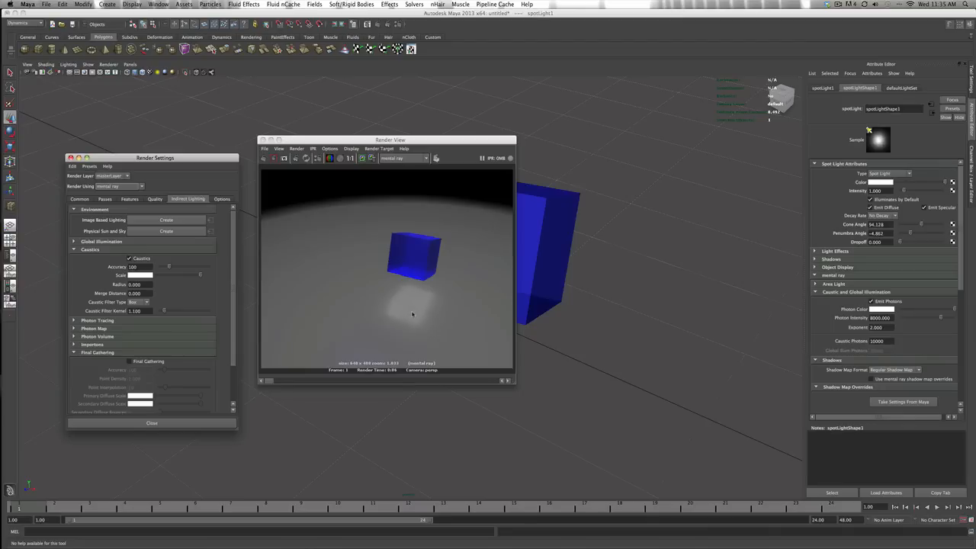
scroll(394, 330, down, 1)
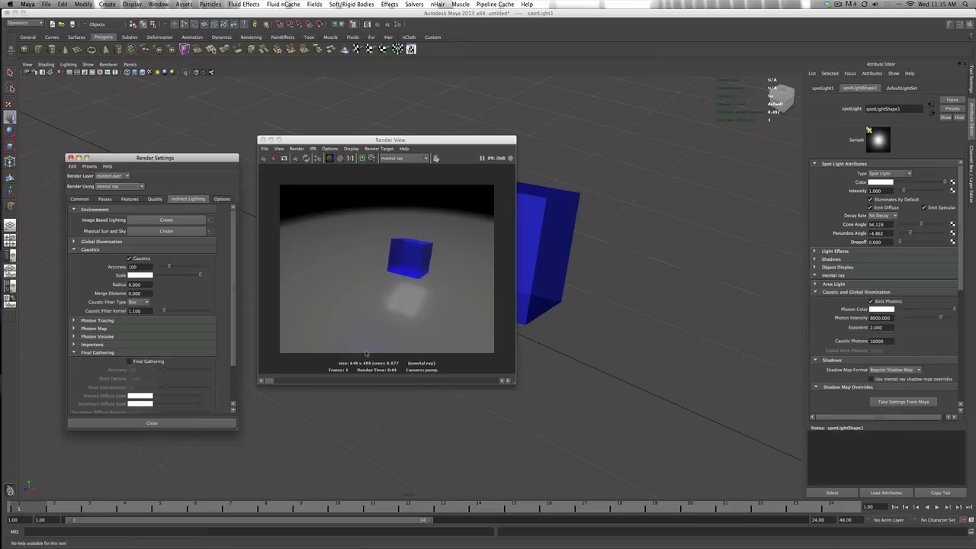
scroll(394, 328, up, 4)
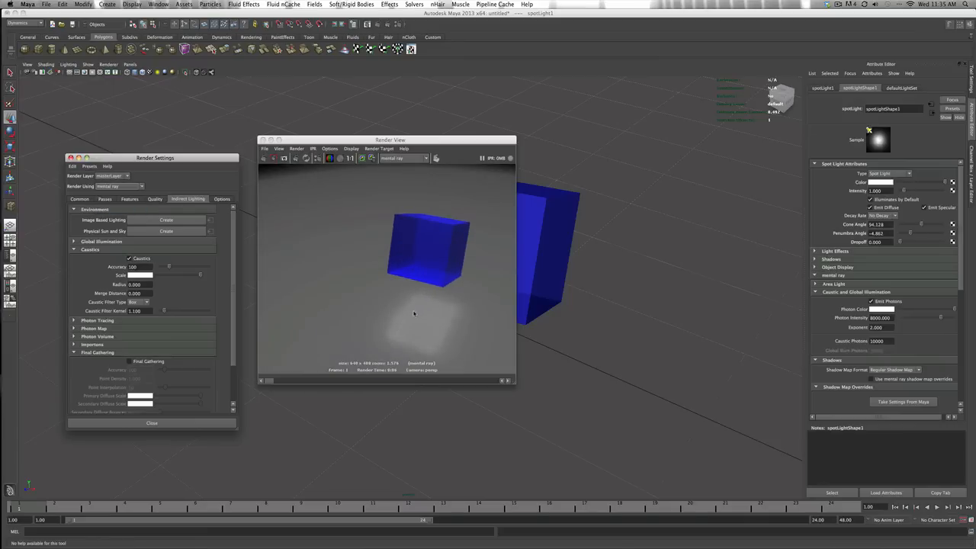
scroll(411, 311, down, 2)
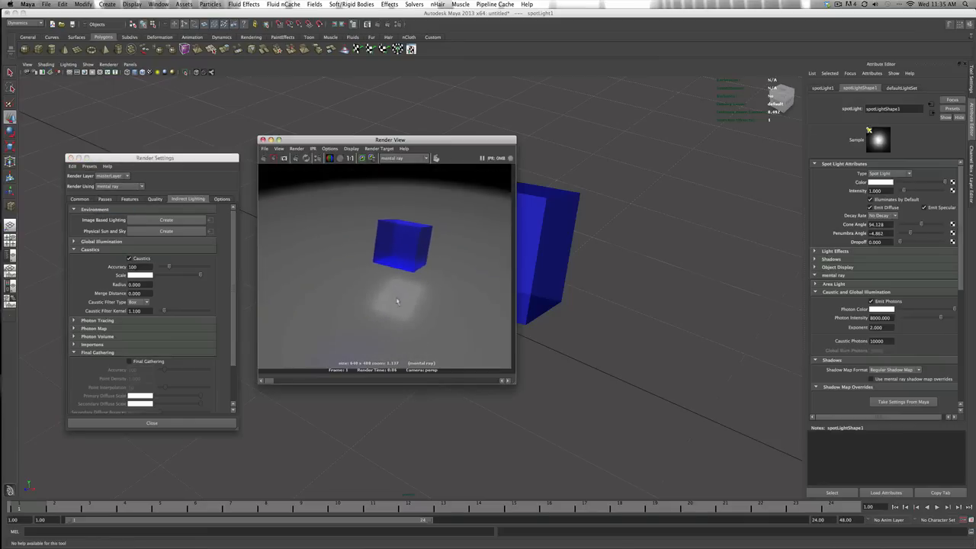
alt+middle_drag(396, 301, 403, 304)
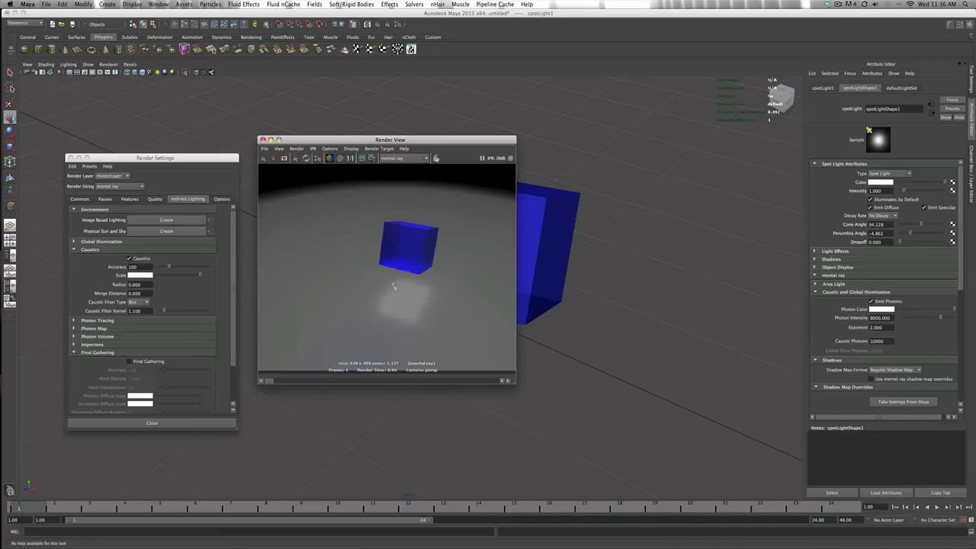
click(350, 159)
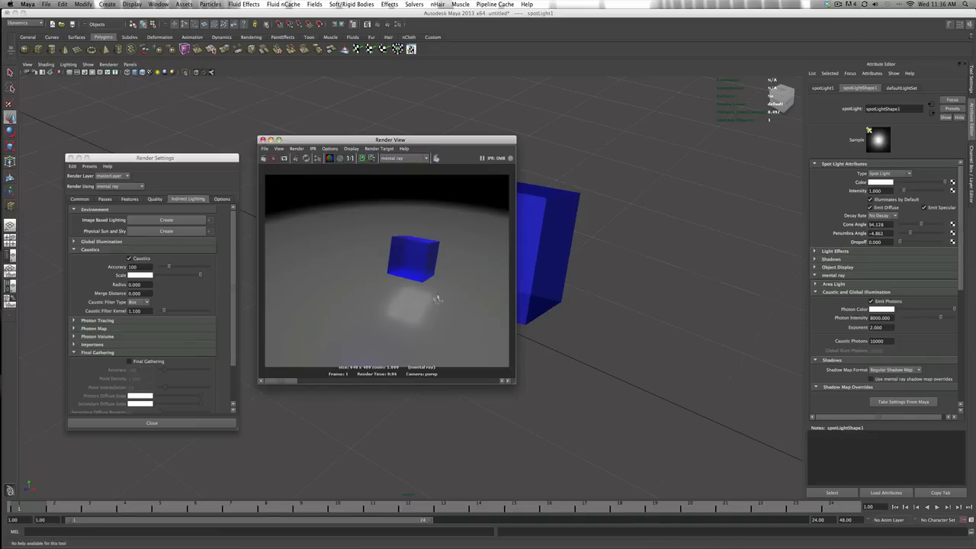
scroll(396, 289, up, 2)
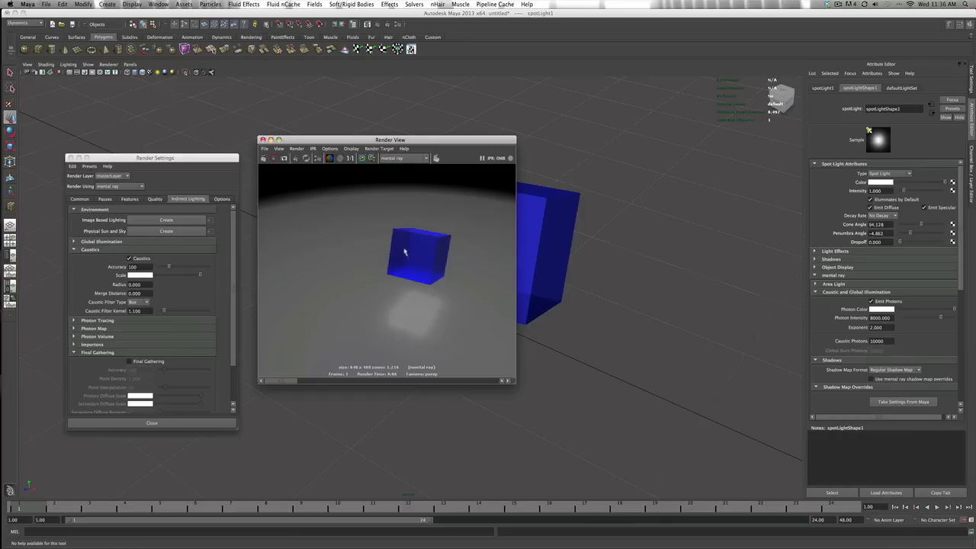
scroll(390, 268, down, 1)
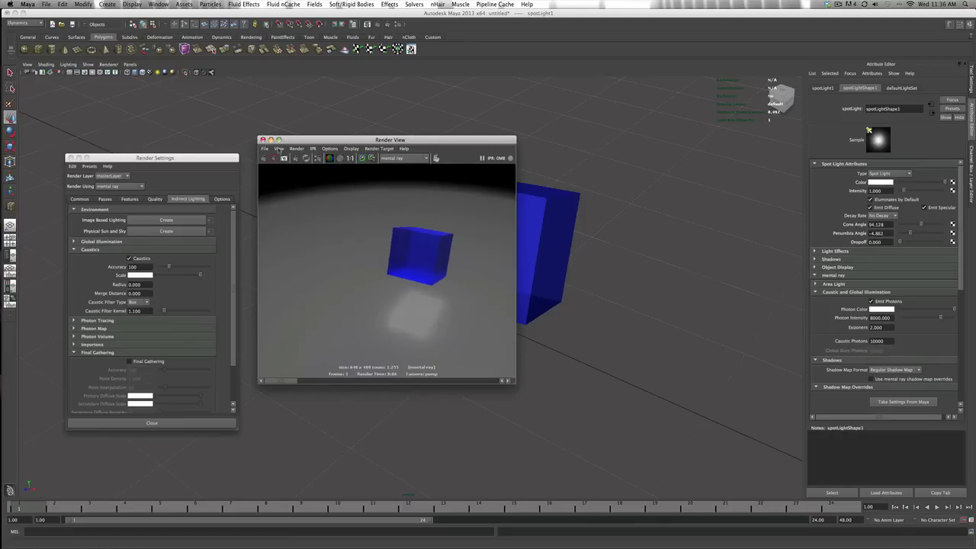
click(263, 140)
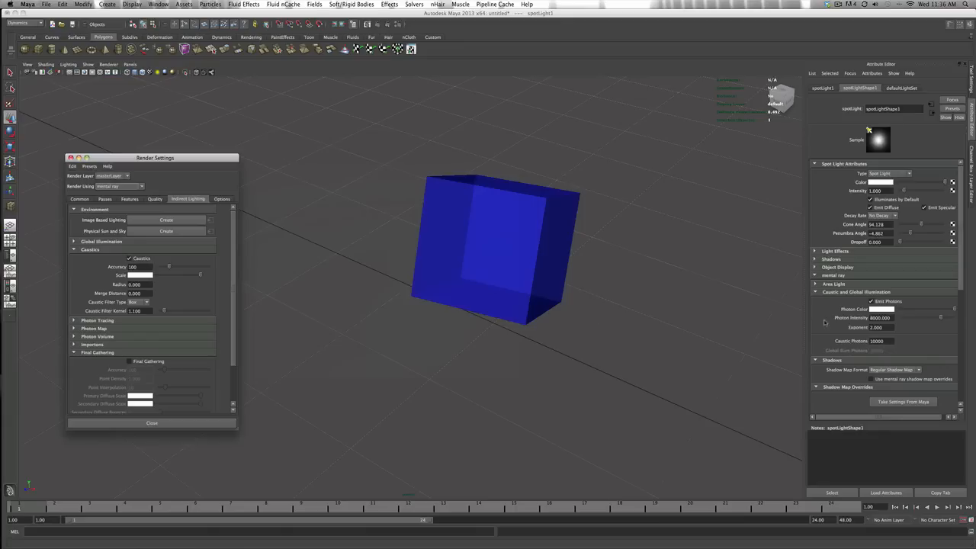
Step: Set the spot light's Photon Color to a slightly desaturated blue
click(883, 309)
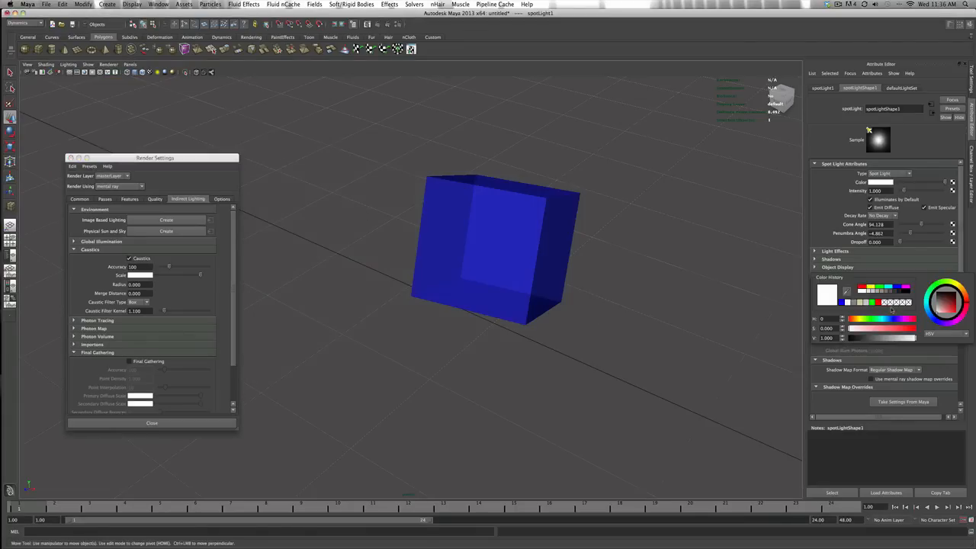
click(904, 290)
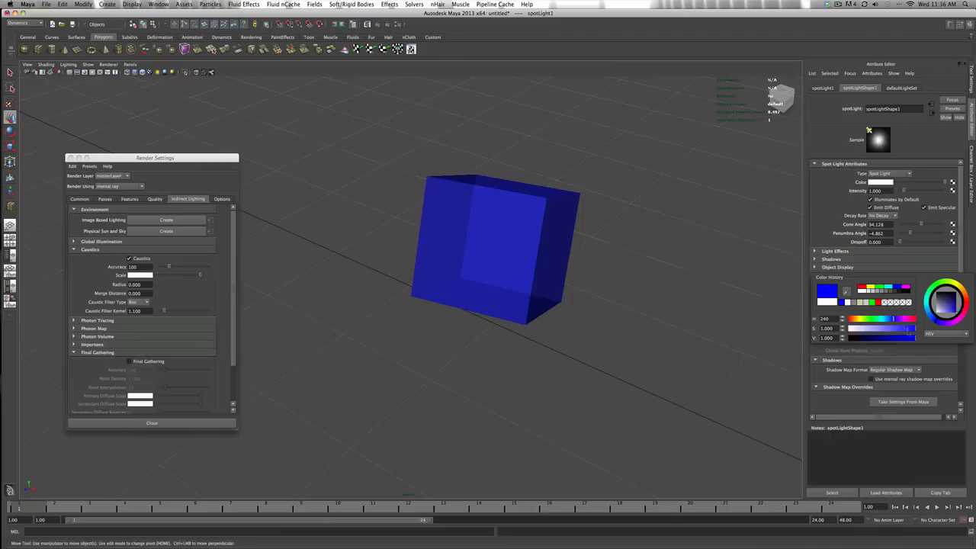
drag(913, 329, 896, 329)
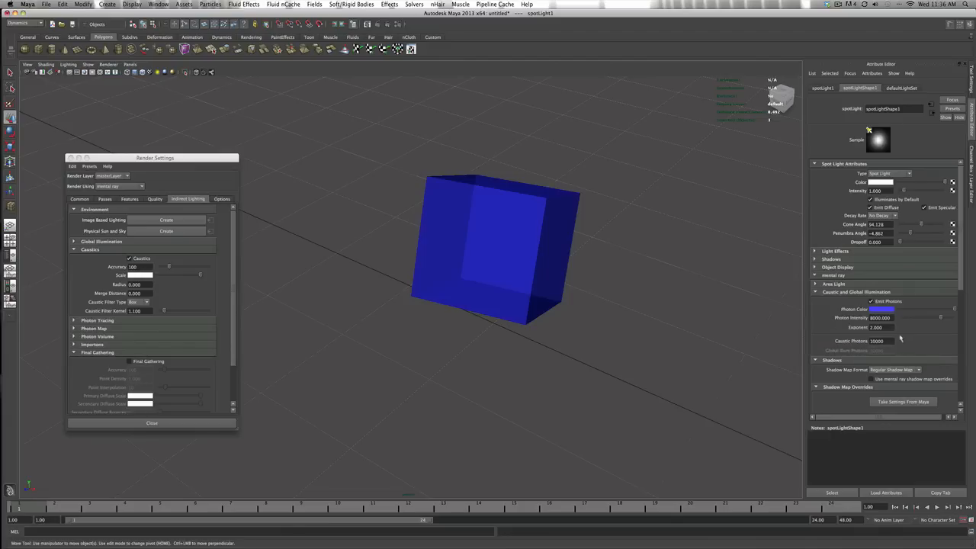
Step: Set the Caustics Scale colour to blue and darken it slightly
click(141, 274)
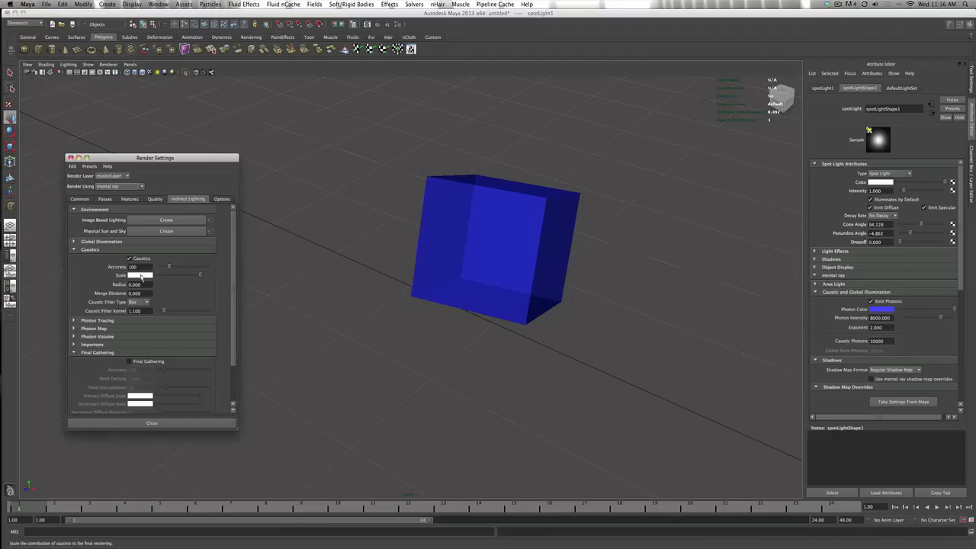
click(97, 269)
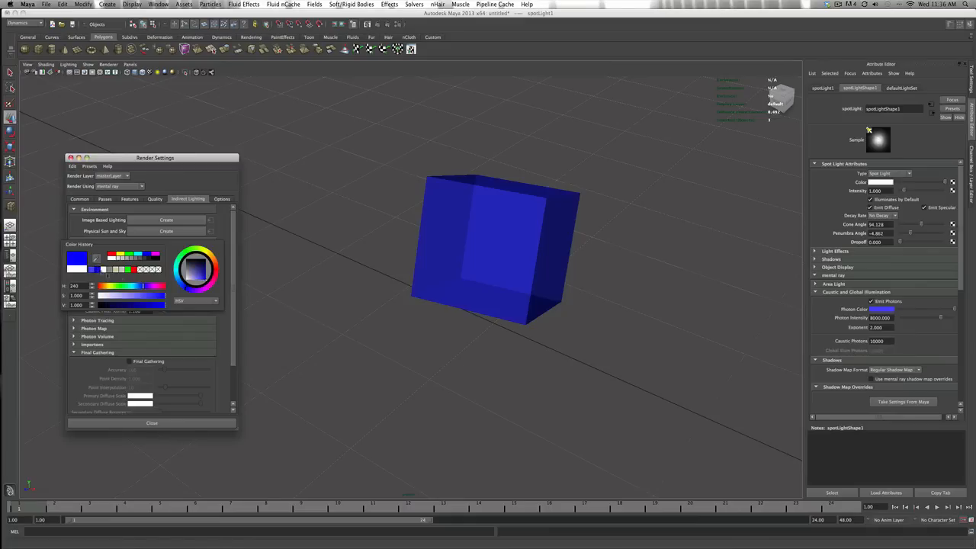
drag(165, 307, 152, 308)
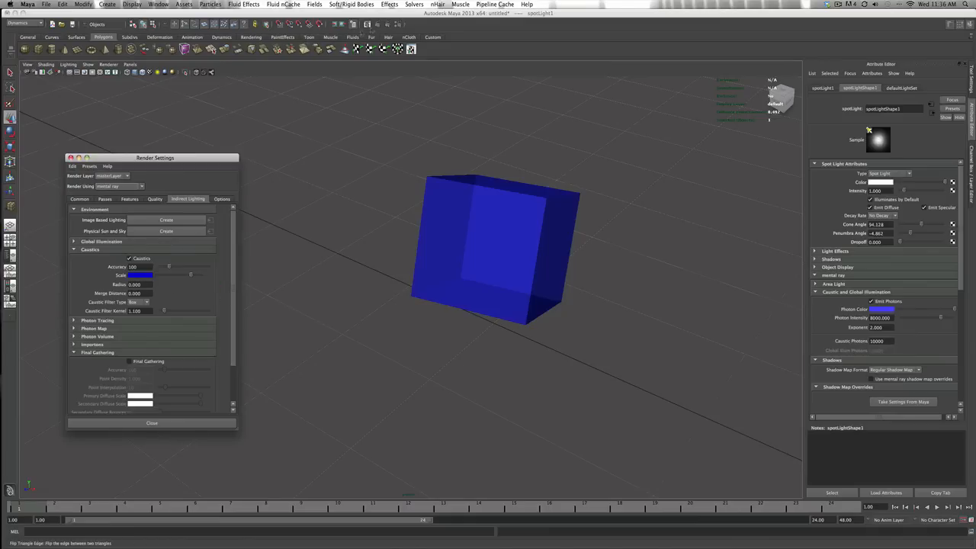
Step: Render the frame with the blue caustics and keep the image in the Render View for comparison
click(376, 24)
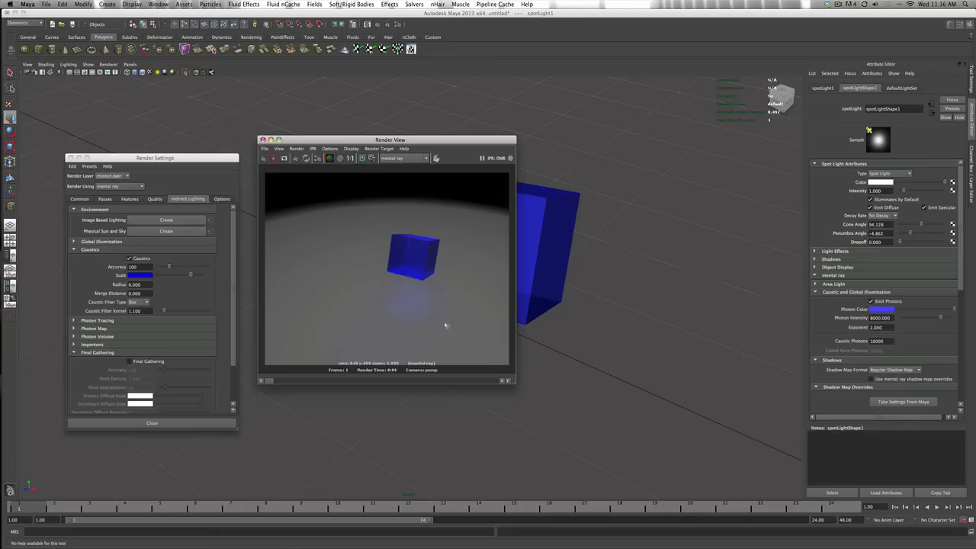
click(362, 159)
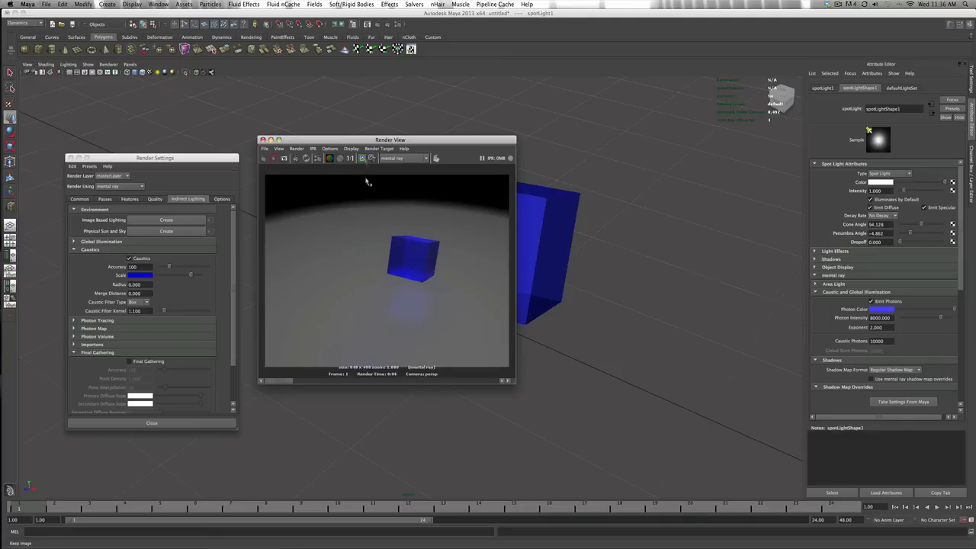
mouse_move(289, 382)
mouse_down()
mouse_move(341, 382)
mouse_move(284, 382)
mouse_up()
Step: Set the spot light's Photon Intensity to 15000 and re-render the frame to compare it with the kept image
click(874, 320)
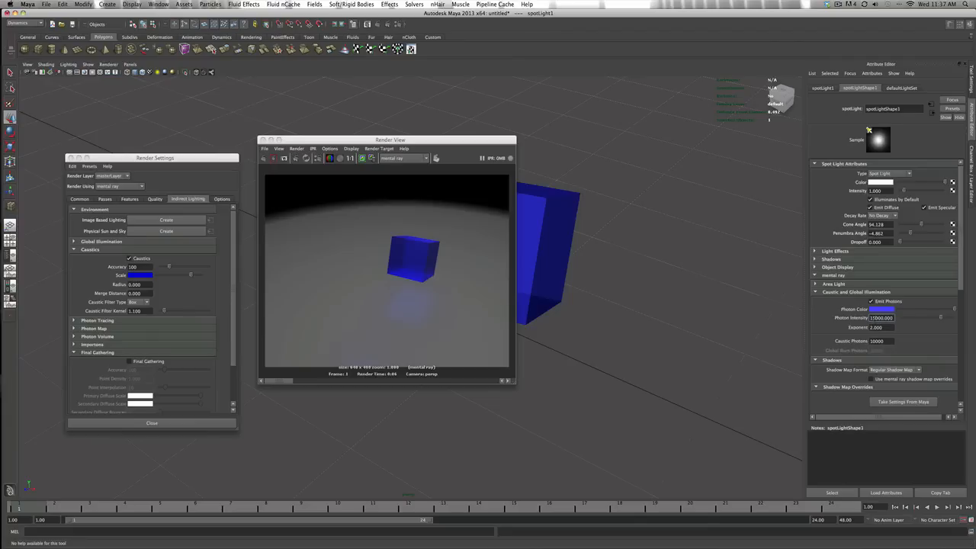
click(264, 158)
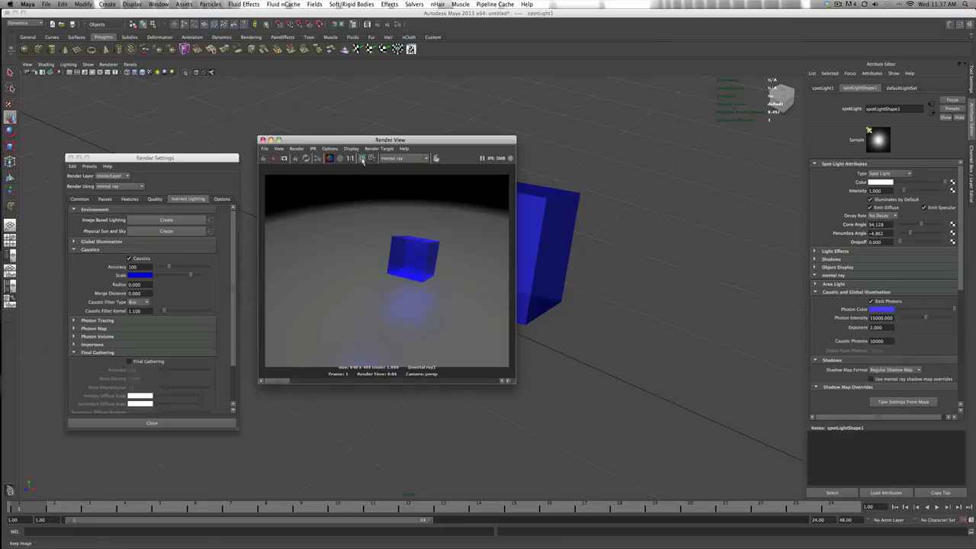
drag(273, 383, 309, 384)
click(262, 139)
Step: Set the Caustics Accuracy to 250
click(132, 267)
text(250)
key(Return)
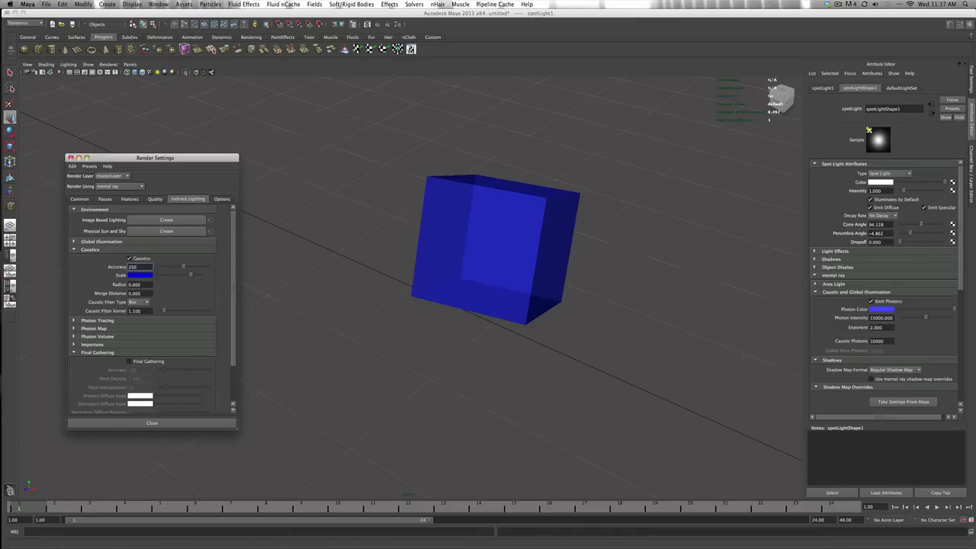
click(128, 242)
click(139, 242)
click(139, 241)
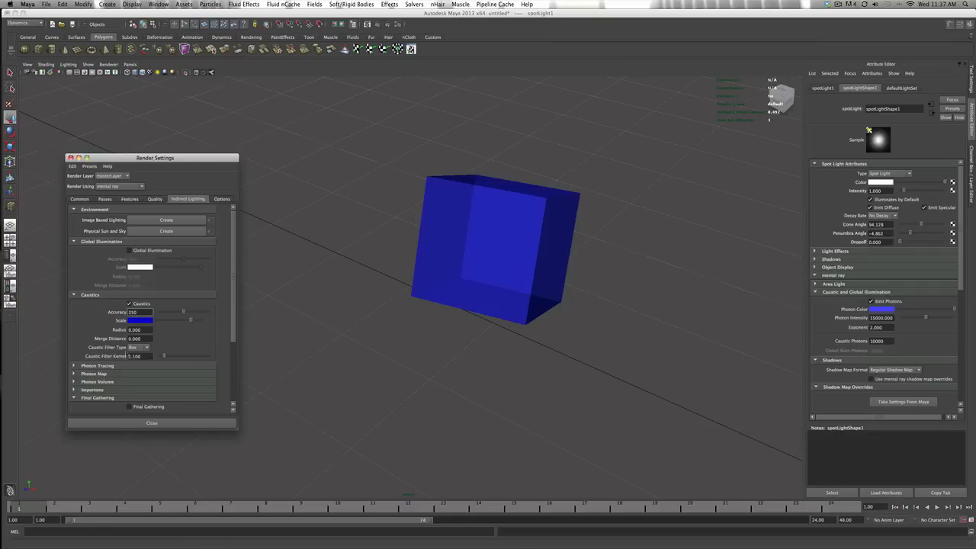
click(129, 242)
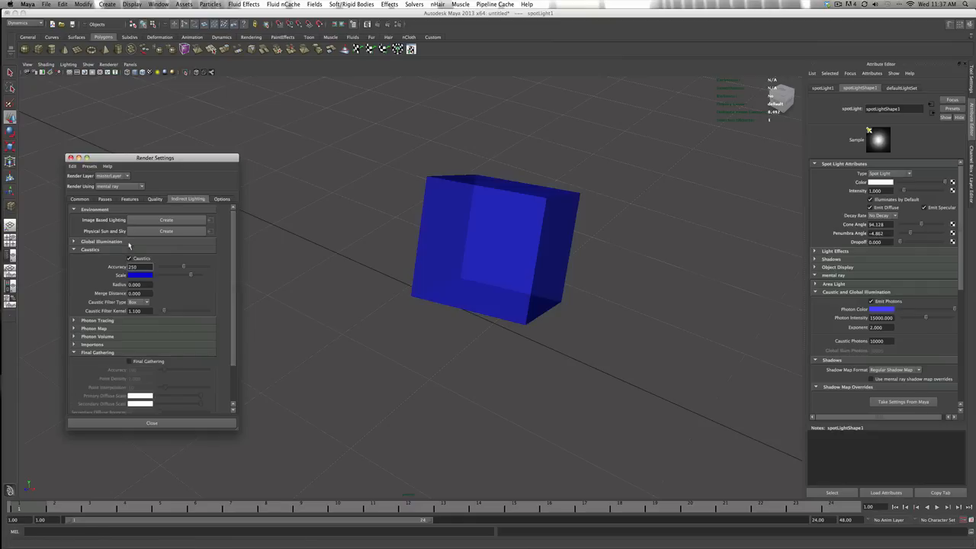
Step: Set the Caustics Radius to 0.5
click(134, 285)
text(.5)
key(Return)
Step: Set the spot light's Caustic Photons to 20000 and the Caustics Radius to 1
click(880, 342)
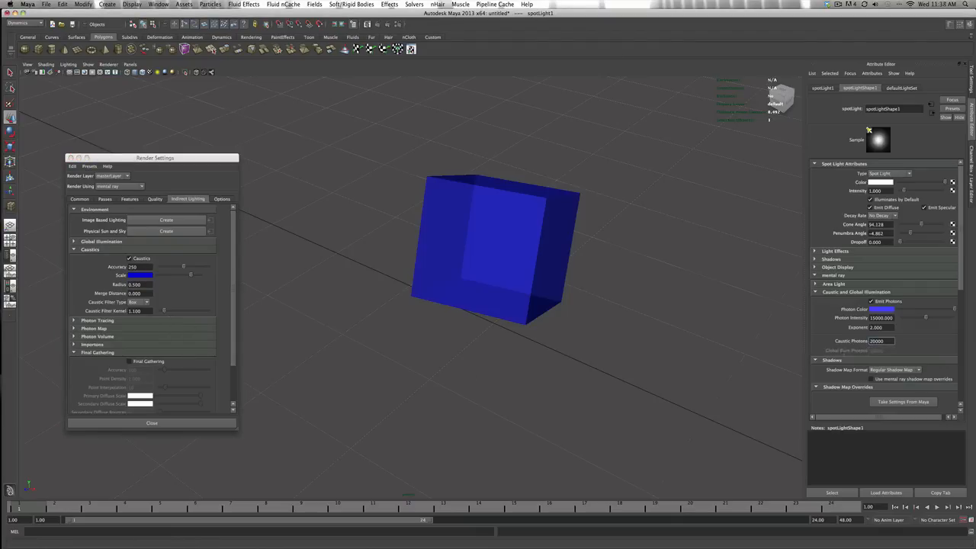
click(129, 284)
text(1)
key(Return)
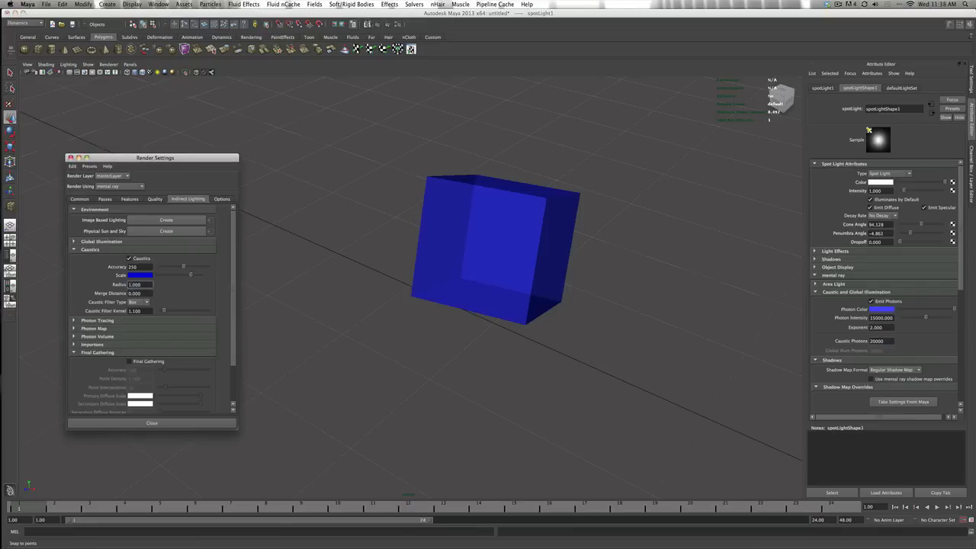
Step: Render the current frame with mental ray and examine the blue caustic glow beneath the cube
click(376, 24)
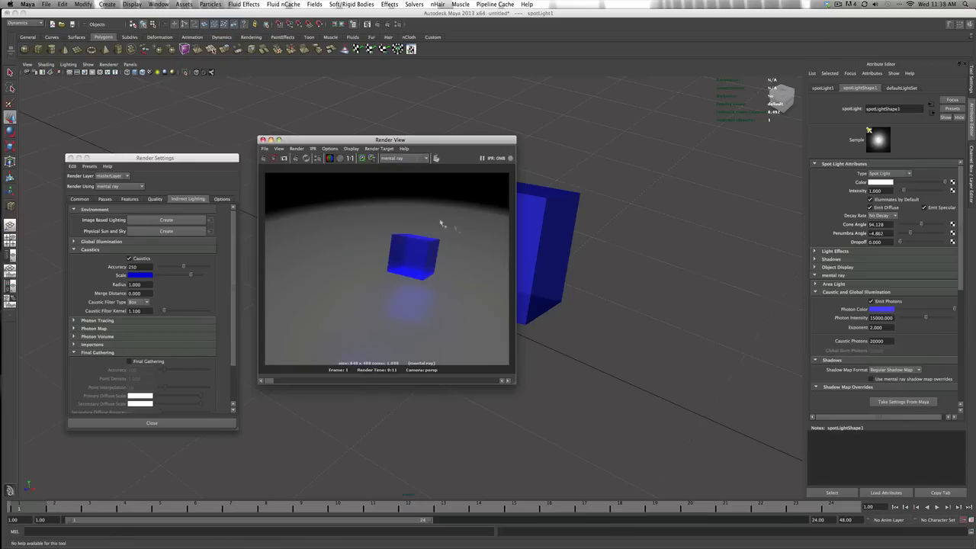
alt+right_drag(415, 286, 437, 247)
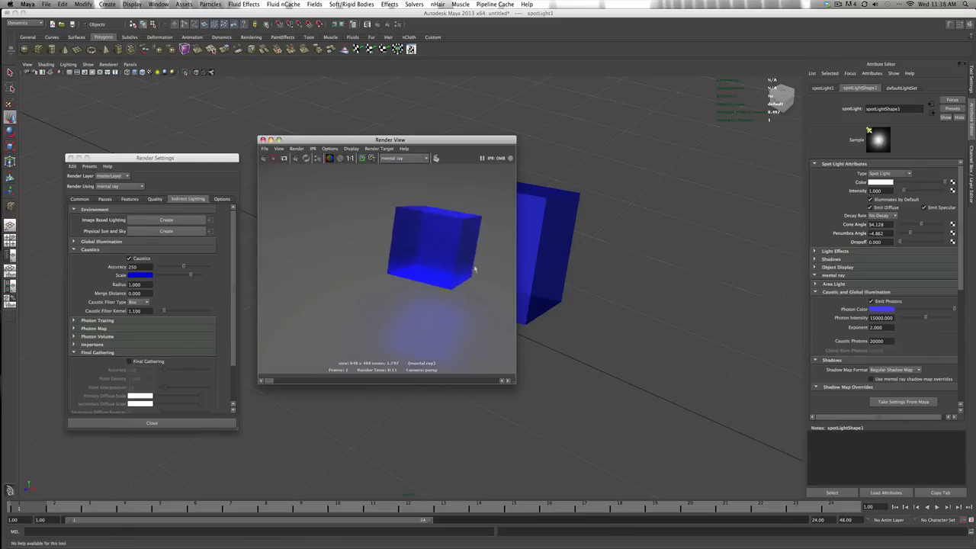
scroll(422, 283, down, 5)
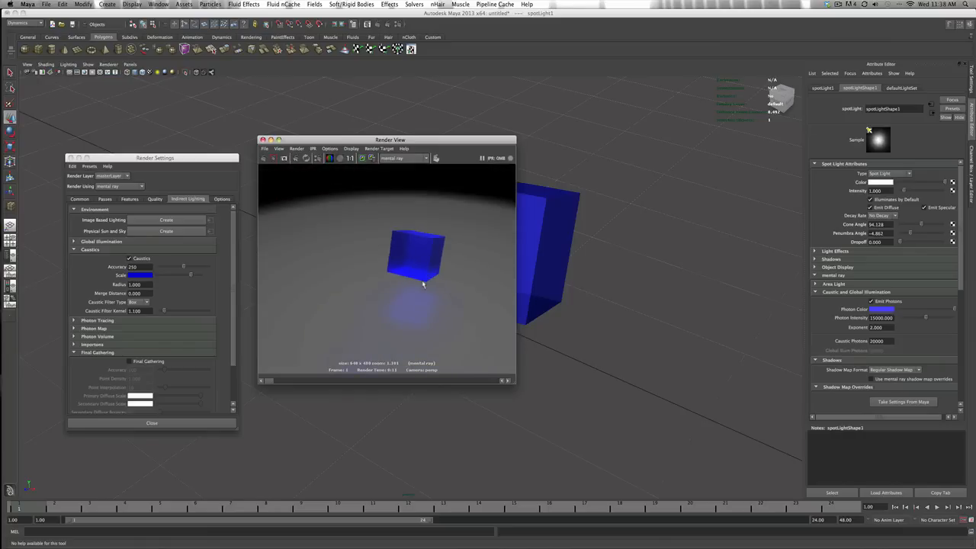
scroll(423, 285, up, 2)
scroll(419, 295, down, 2)
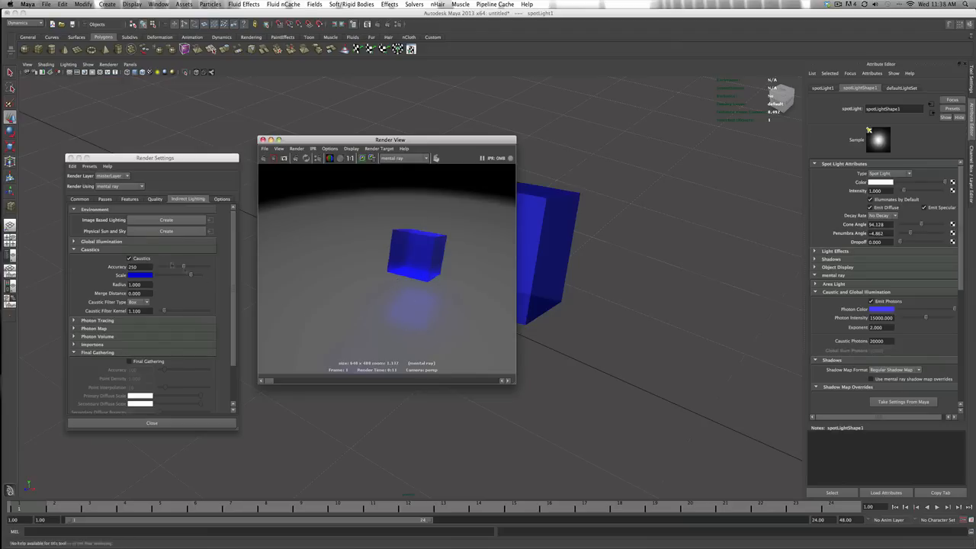
click(147, 242)
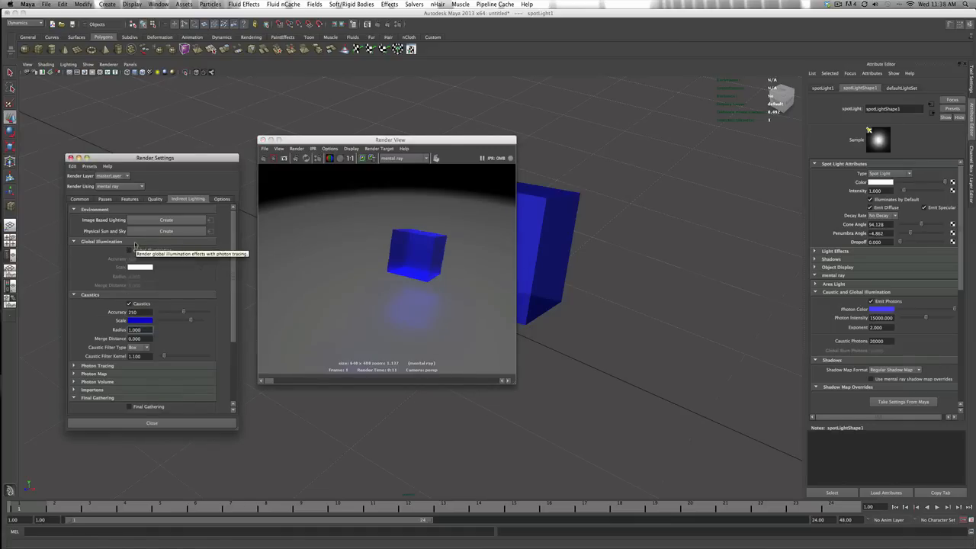
click(136, 243)
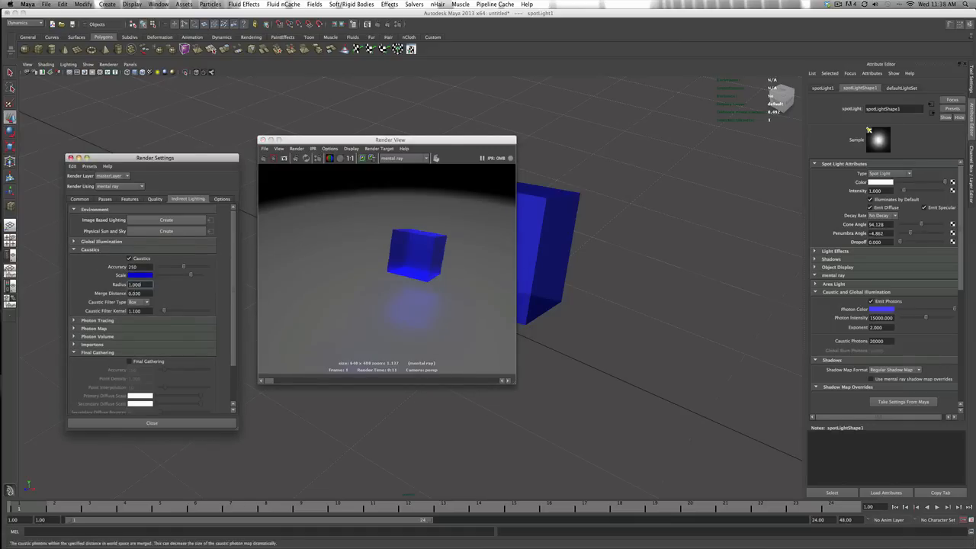
click(294, 270)
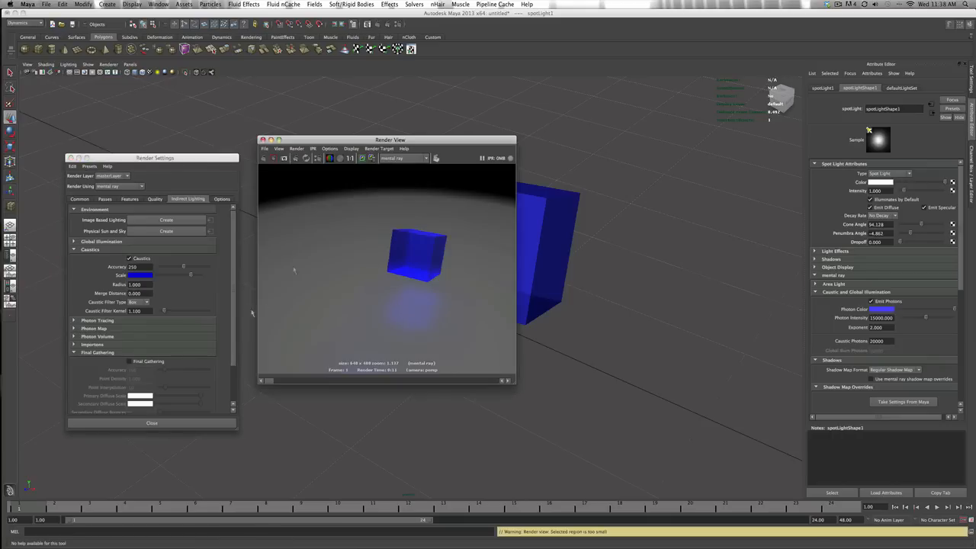
click(151, 304)
click(140, 303)
click(131, 308)
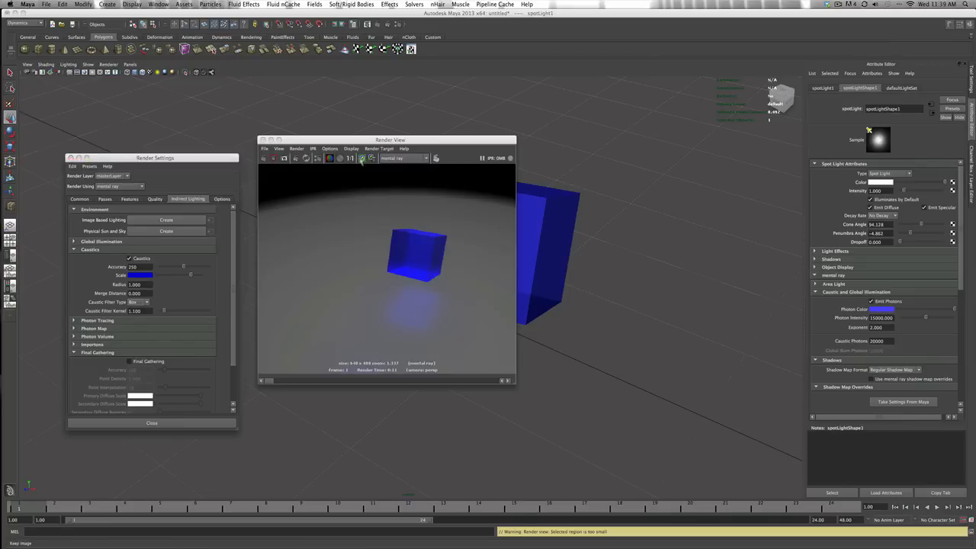
Step: Keep the current render, and re-render with the Caustic Filter Type set to Cone to compare the two images
click(353, 158)
click(135, 302)
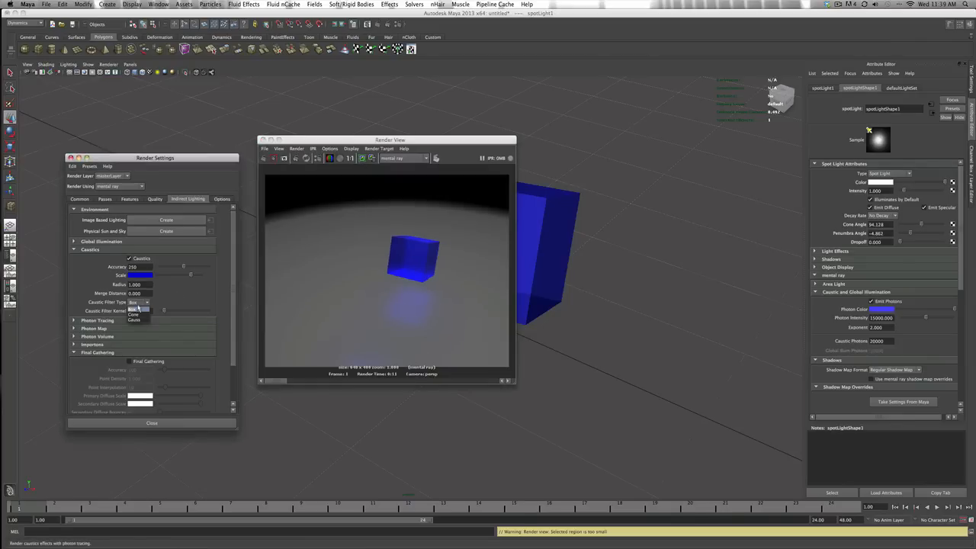
click(135, 311)
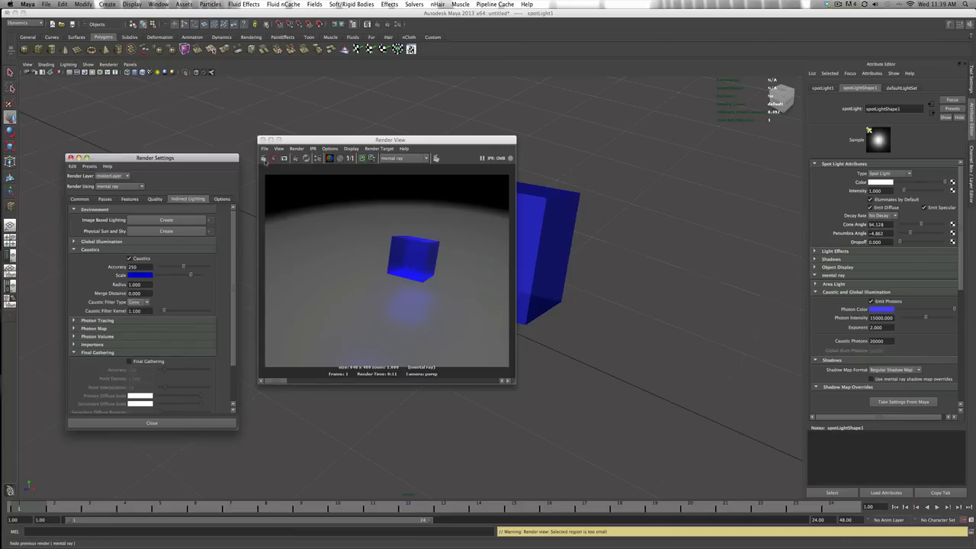
click(263, 159)
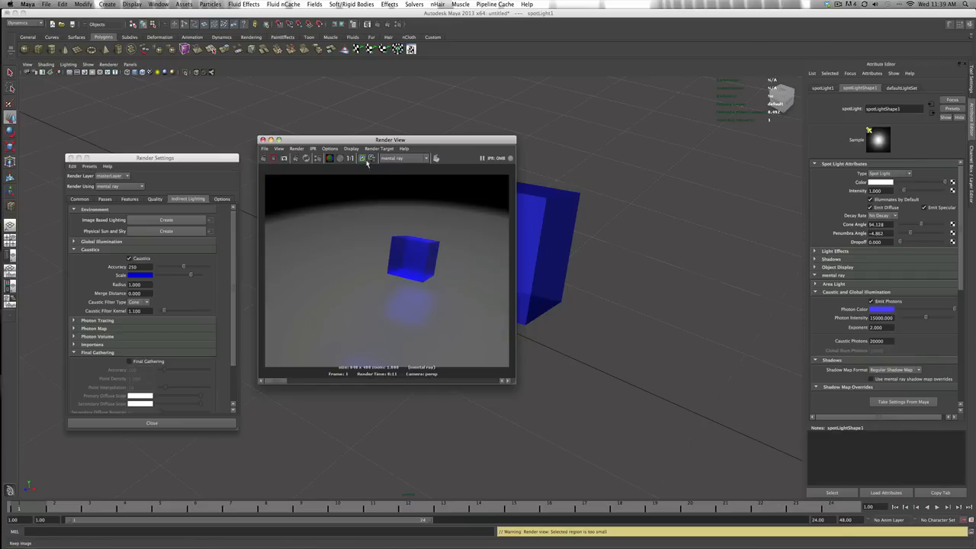
drag(273, 382, 302, 382)
mouse_move(300, 382)
mouse_down()
mouse_move(316, 383)
mouse_move(299, 383)
mouse_up()
Step: Set the Caustic Filter Type to Gauss and re-render the frame to compare it with the kept images
click(138, 303)
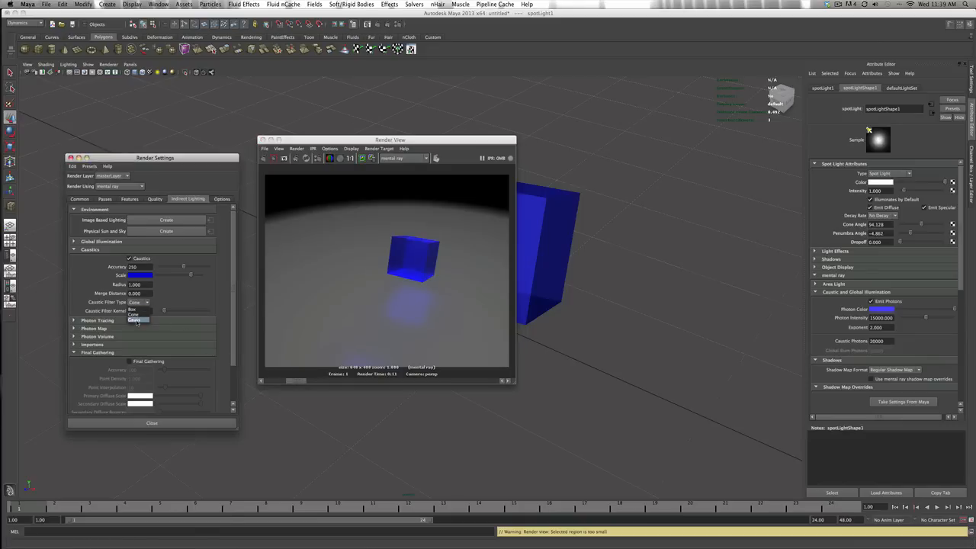
click(137, 320)
click(264, 160)
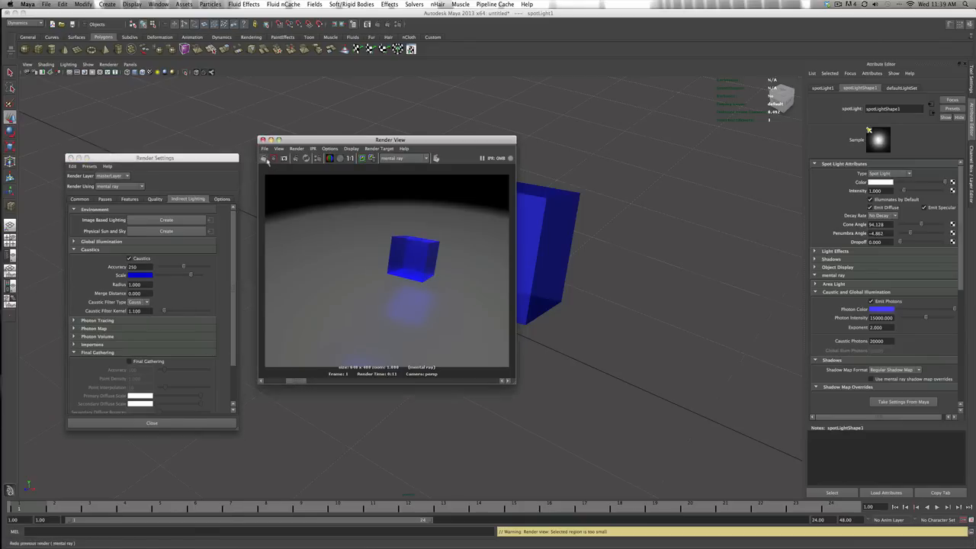
click(264, 159)
drag(271, 383, 294, 383)
scroll(369, 354, up, 4)
scroll(370, 354, down, 3)
Step: Collapse the Caustics settings and close the Render View and Render Settings windows
click(107, 250)
click(262, 141)
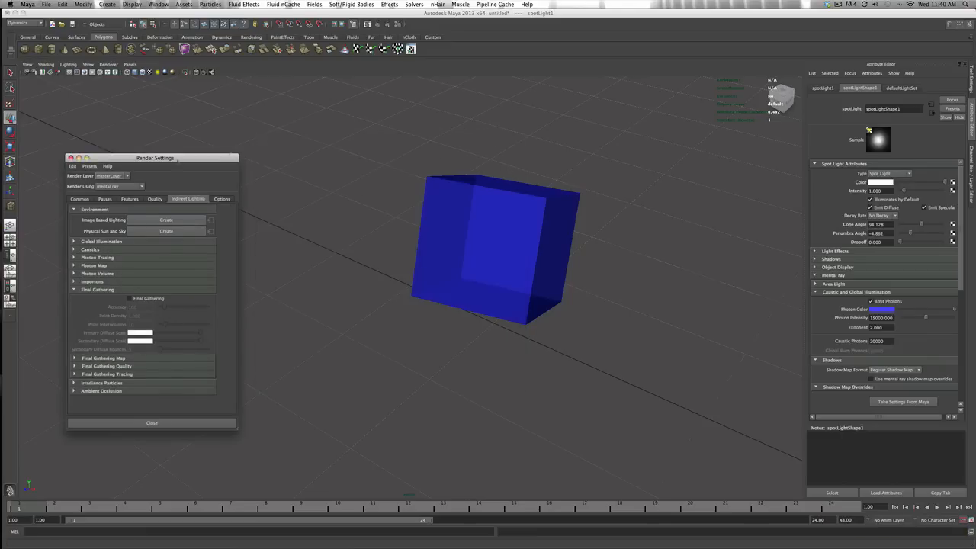
click(71, 158)
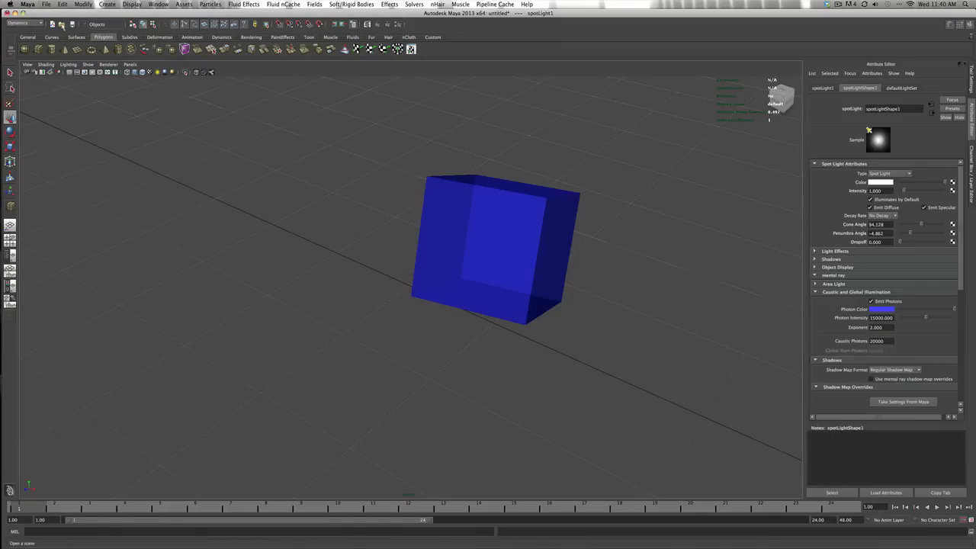
Step: Open the scene Gi Project File.mb from the Global Illumination folder
click(62, 23)
double_click(323, 240)
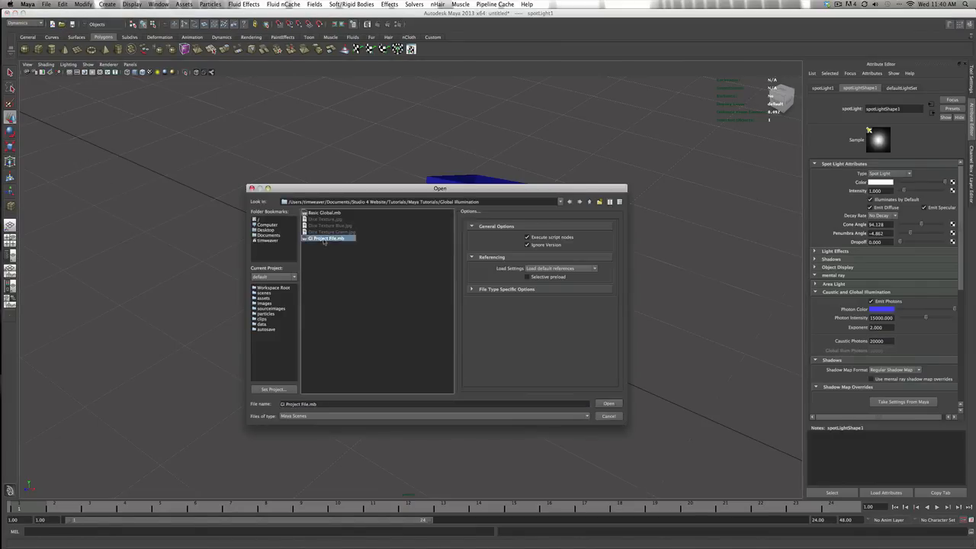
click(485, 281)
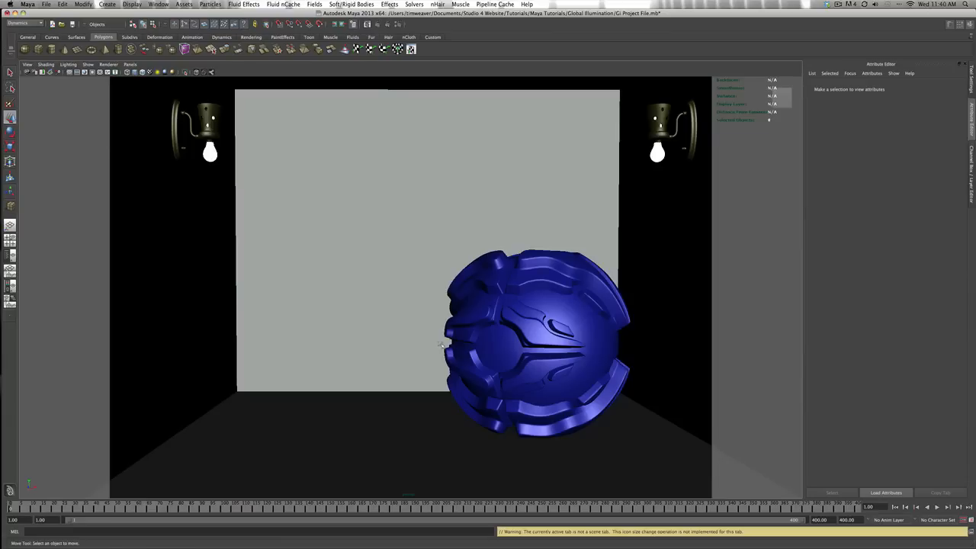
Step: Examine the room from outside and select the left wall lamp's bulb to inspect it
scroll(441, 346, down, 5)
mouse_move(389, 386)
alt+mouse_down()
mouse_move(416, 391)
mouse_move(418, 403)
mouse_move(388, 392)
alt+mouse_up()
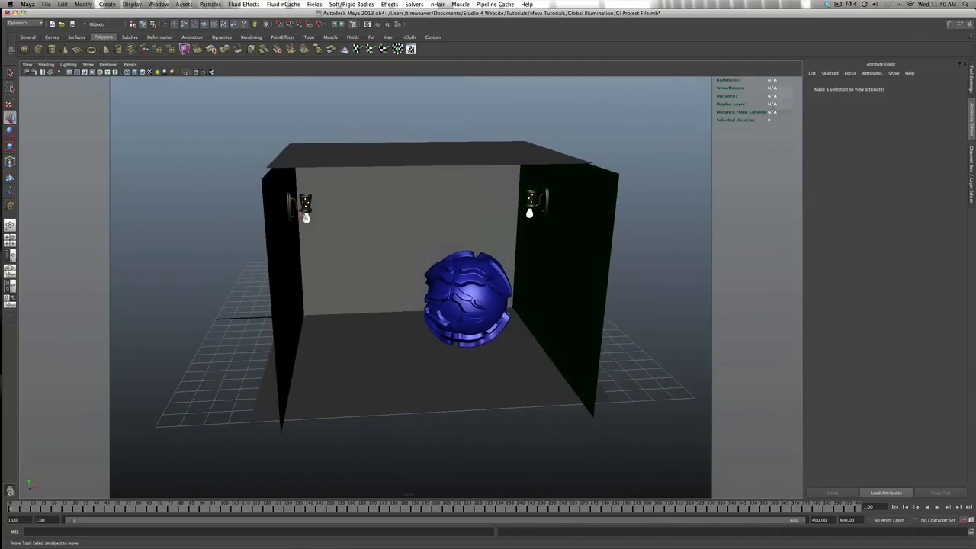
click(305, 218)
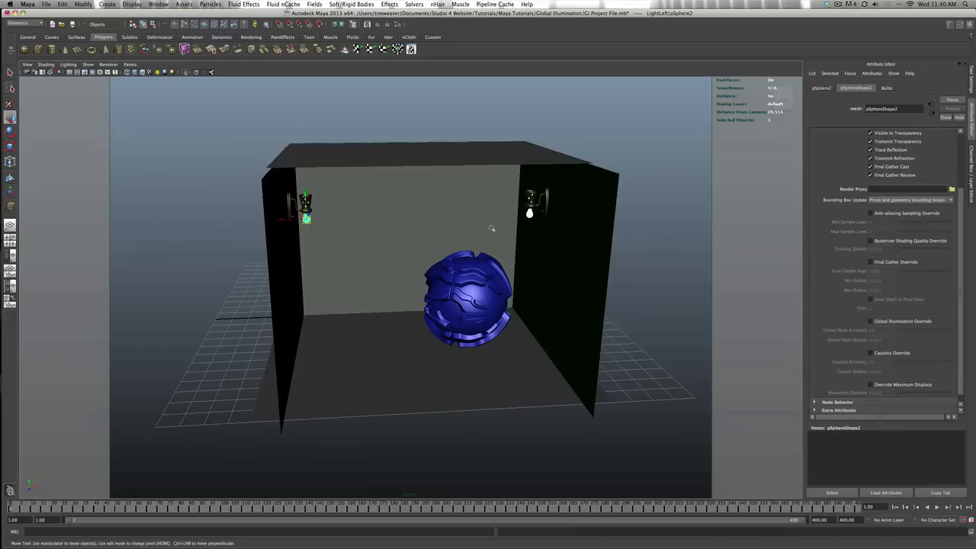
key(q)
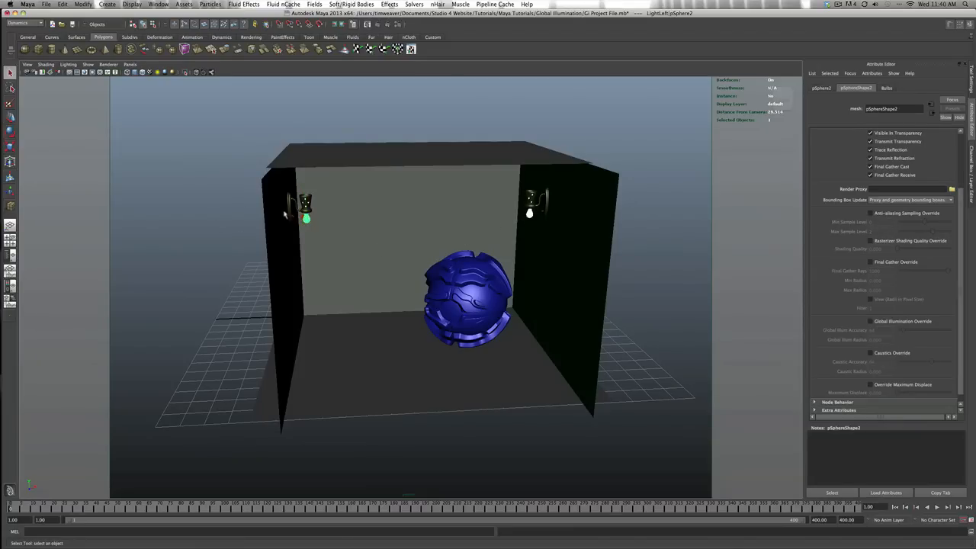
click(311, 229)
alt+drag(301, 233, 279, 223)
Step: Show the Outliner beside the perspective view and select the BulbRight point light
click(10, 257)
drag(177, 257, 123, 248)
click(61, 155)
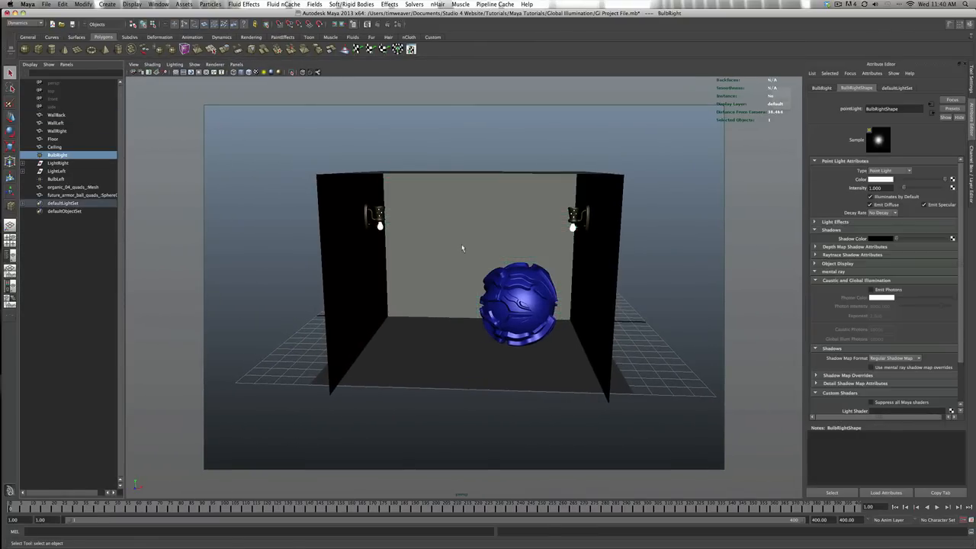
Step: Frame the room's interior from the front and select the spiky organic mesh
scroll(461, 247, up, 3)
mouse_move(418, 283)
alt+mouse_down()
mouse_move(433, 278)
mouse_move(421, 279)
alt+mouse_up()
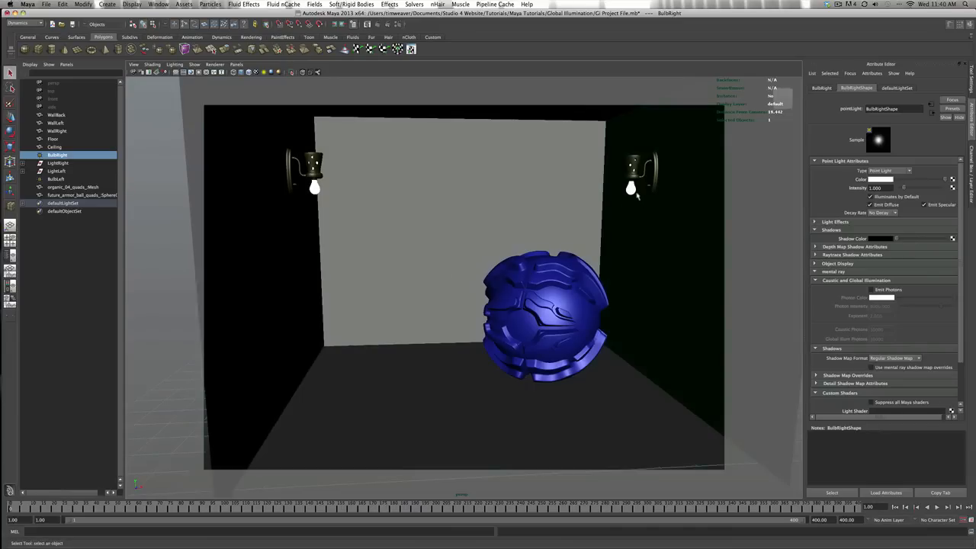
alt+drag(504, 297, 509, 306)
scroll(503, 305, up, 2)
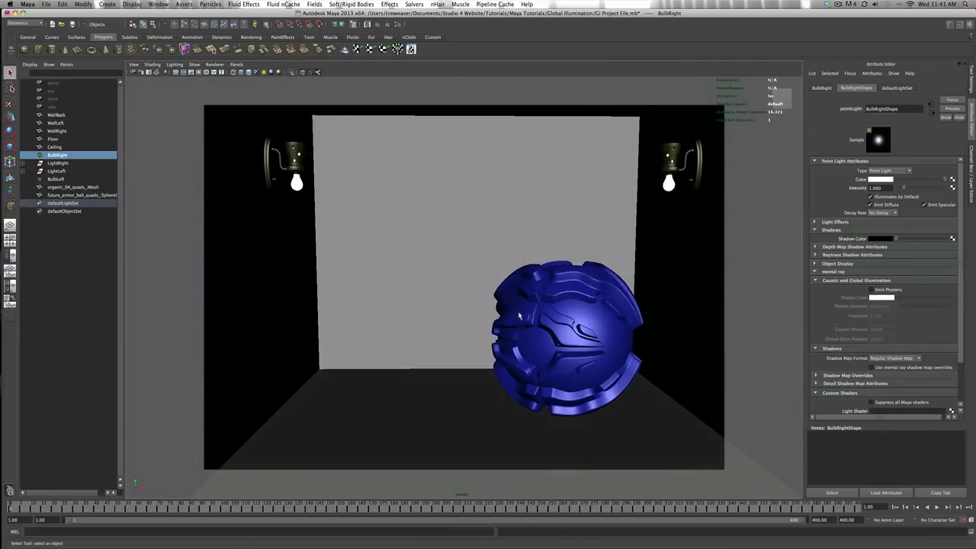
click(354, 283)
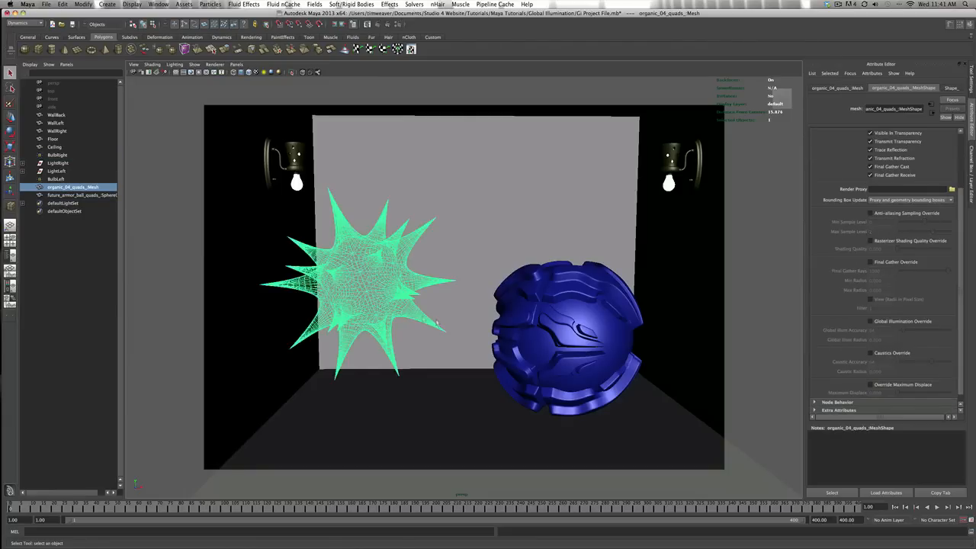
Step: Render the room without indirect lighting, keep the image for comparison, and close the Render View
click(375, 24)
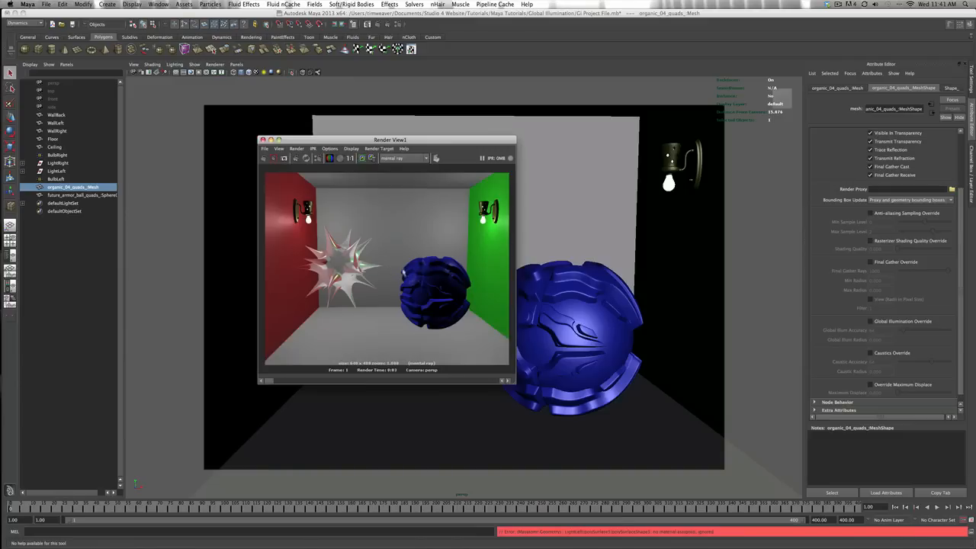
scroll(422, 304, up, 3)
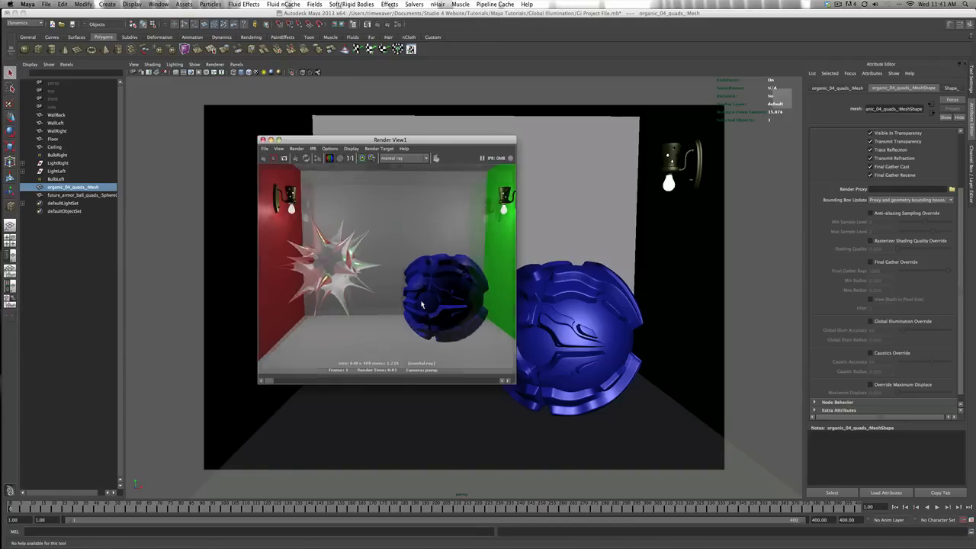
scroll(421, 304, down, 3)
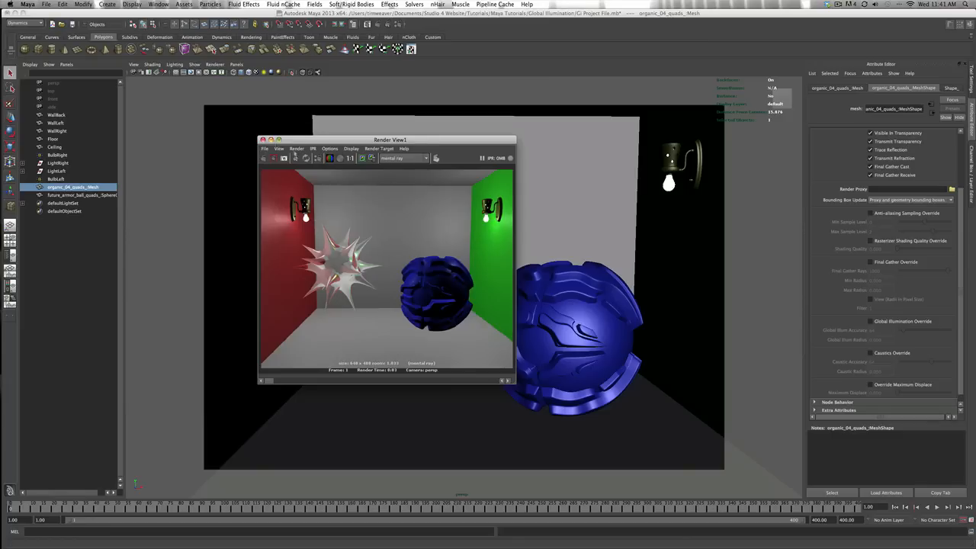
click(362, 159)
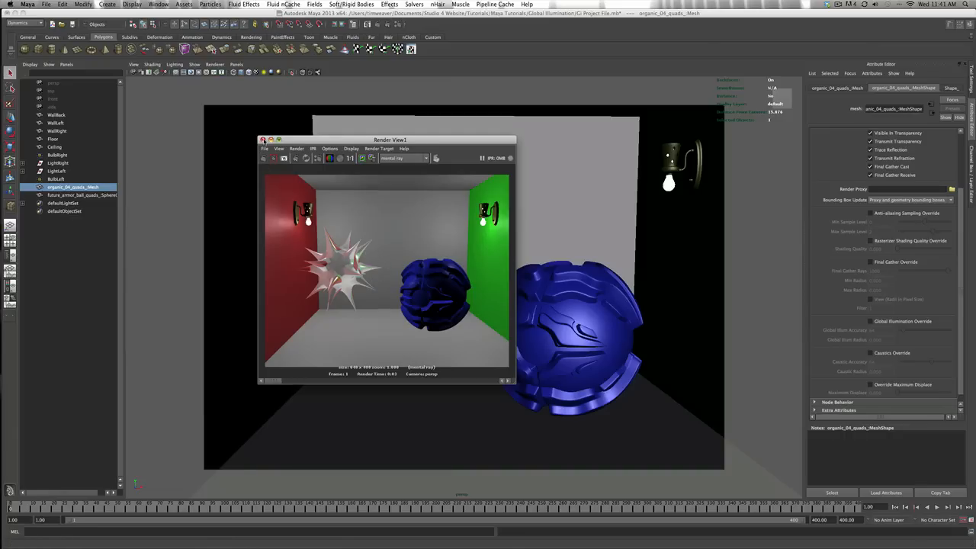
click(262, 140)
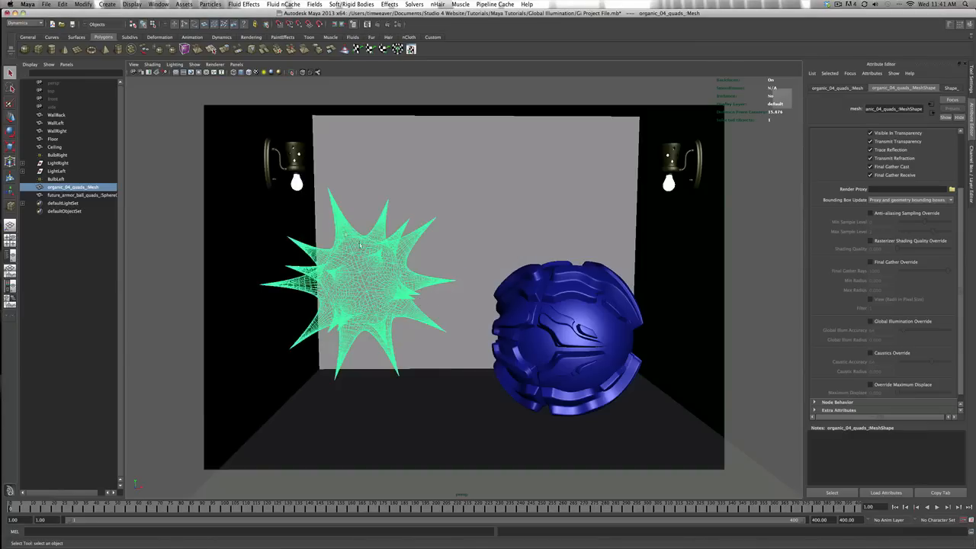
Step: Turn on Emit Photons for the BulbRight point light
key(ctrl+h)
click(61, 155)
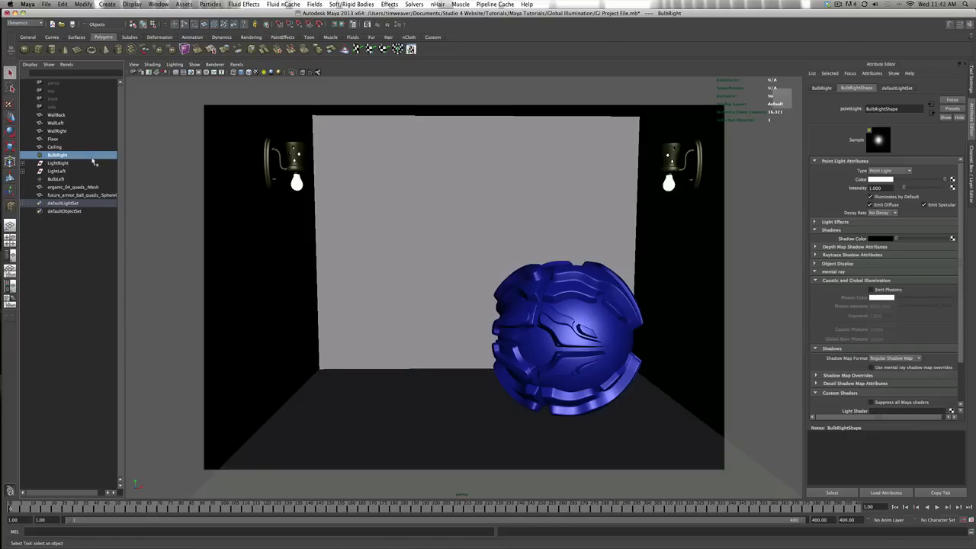
click(863, 230)
click(871, 263)
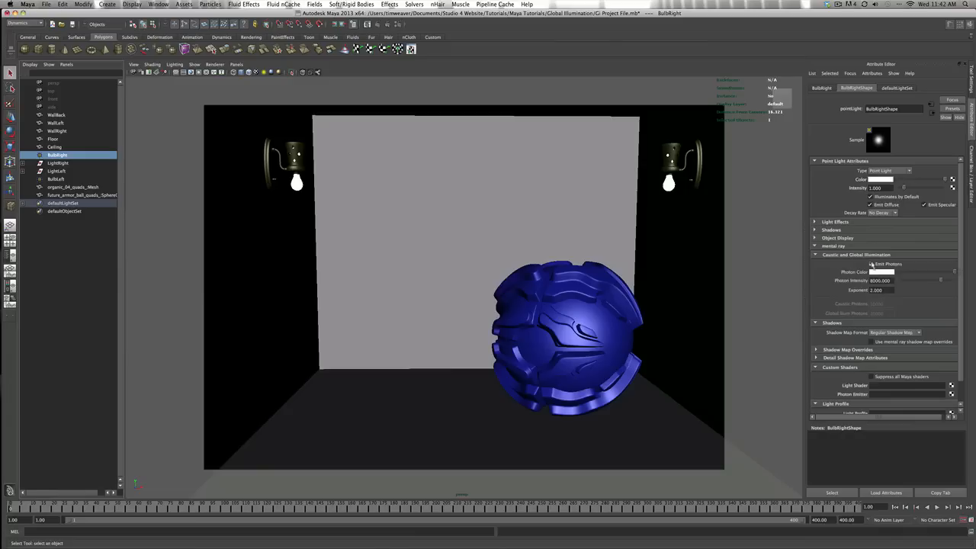
Step: Enable Global Illumination and Caustics in the mental ray indirect lighting render settings
click(397, 23)
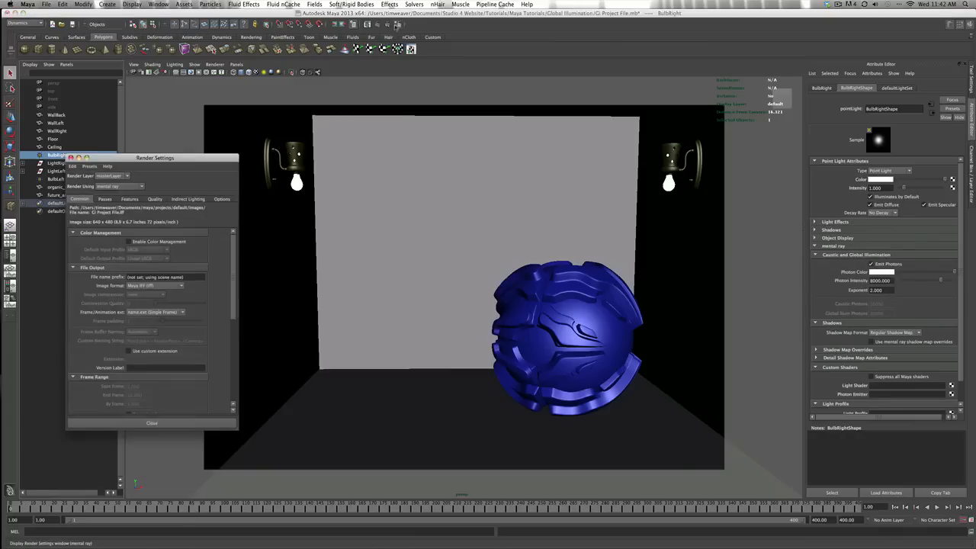
click(189, 199)
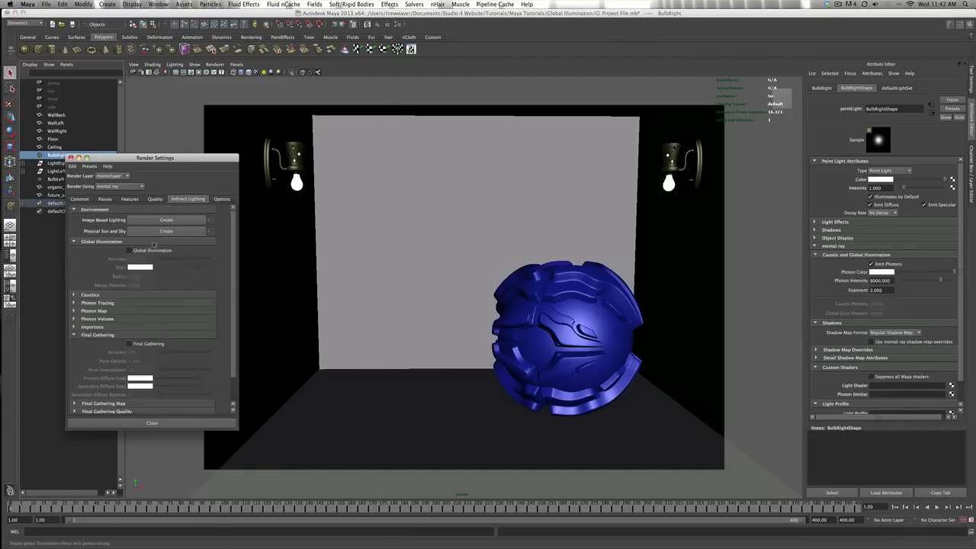
click(149, 251)
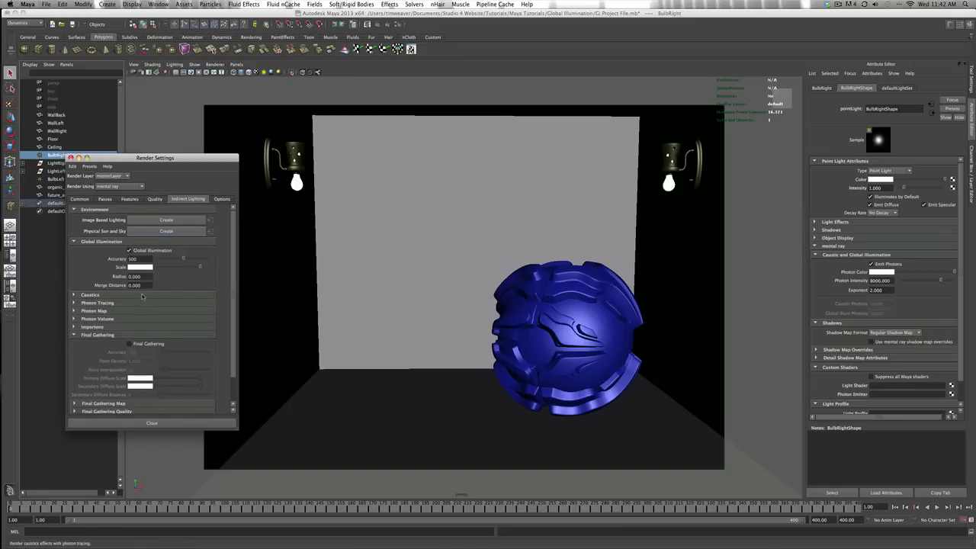
click(143, 295)
click(139, 304)
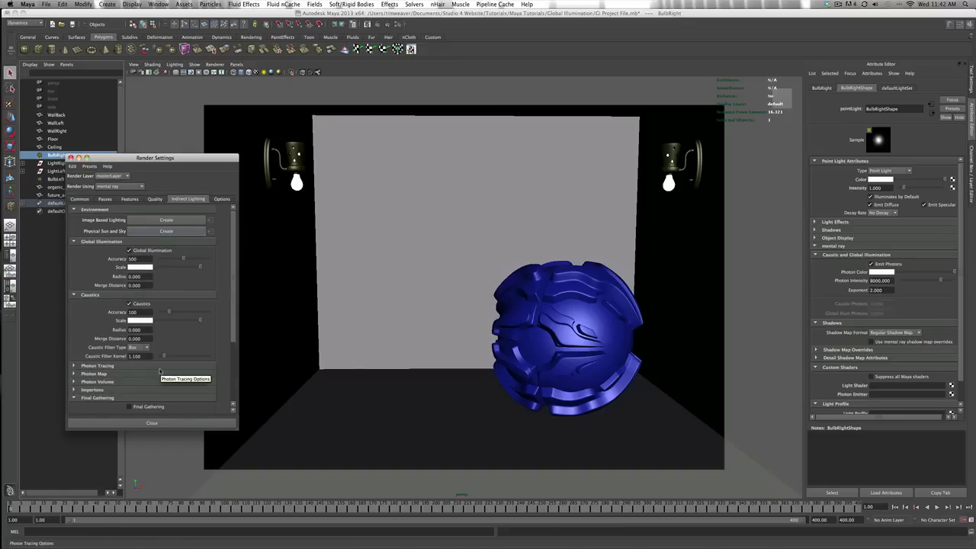
Step: Enable Final Gathering in the mental ray indirect lighting settings and close the Render Settings
click(159, 407)
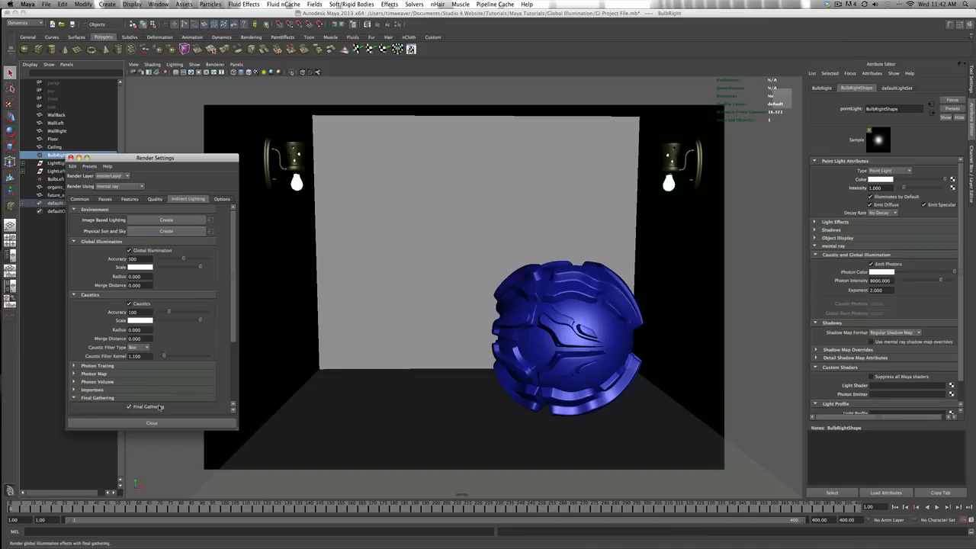
scroll(160, 404, down, 3)
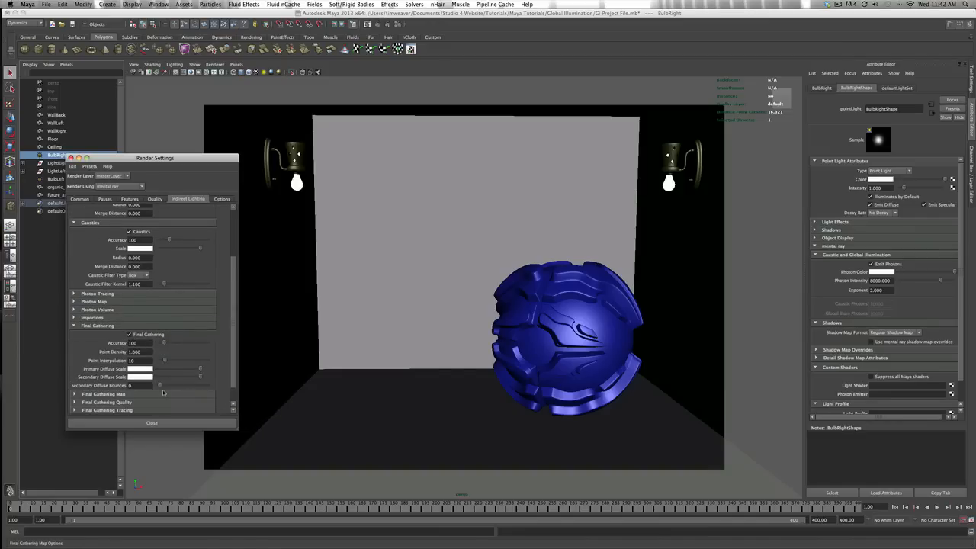
scroll(162, 392, down, 1)
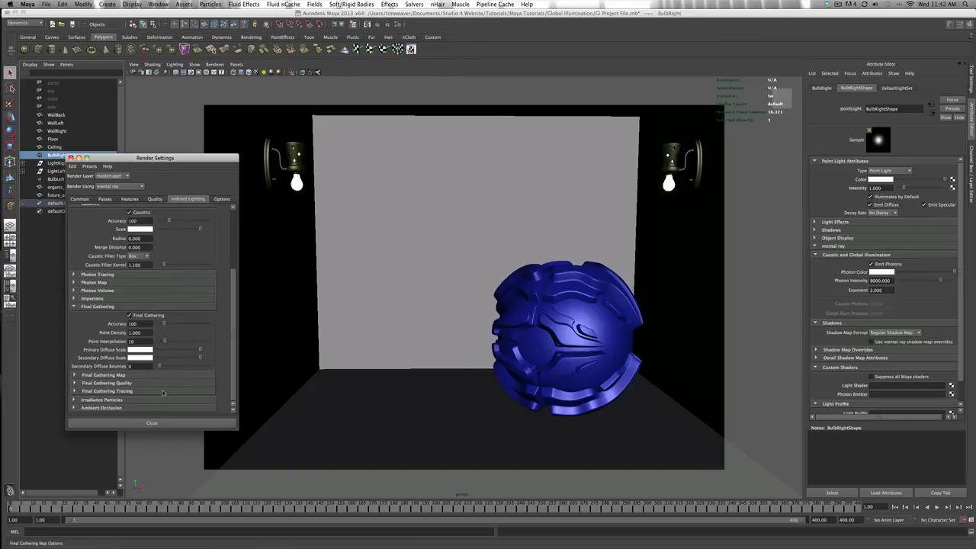
scroll(163, 393, up, 1)
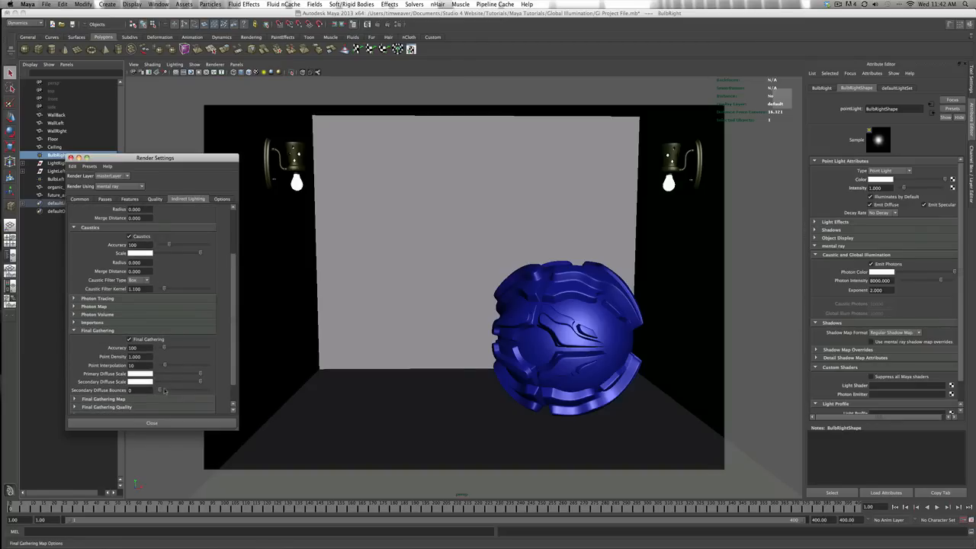
scroll(162, 390, down, 1)
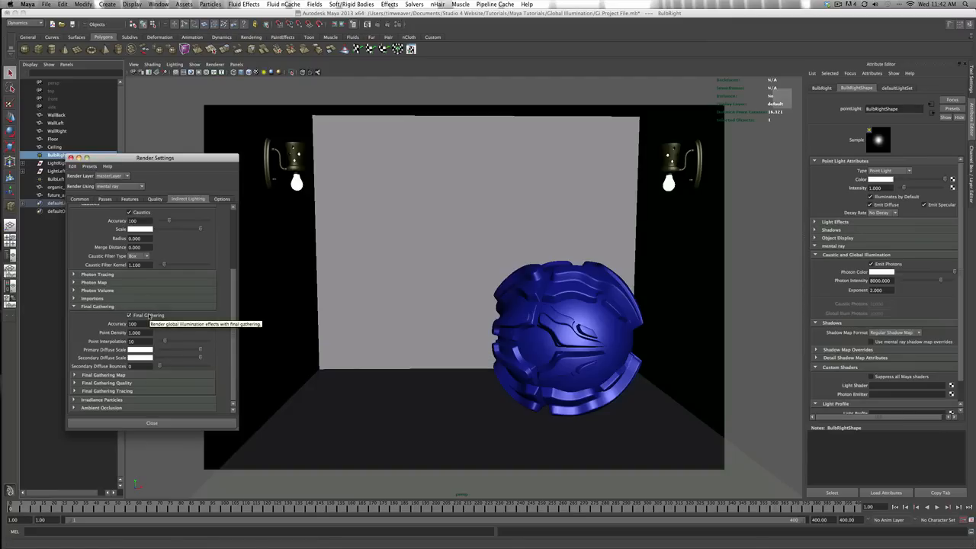
scroll(167, 389, up, 3)
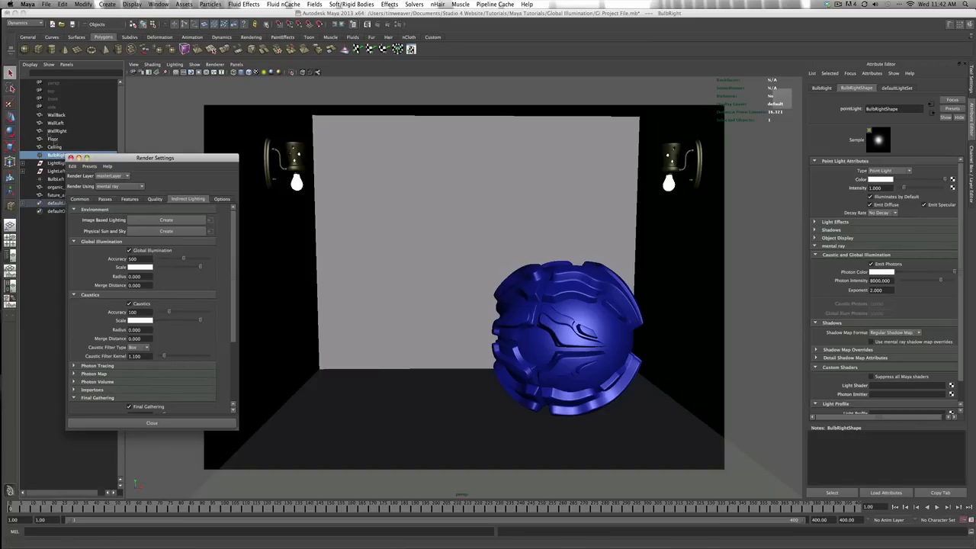
click(71, 159)
Step: Render the room with BulbRight's photons, keep the image and compare it with the earlier render, closing the Render View when done
click(62, 178)
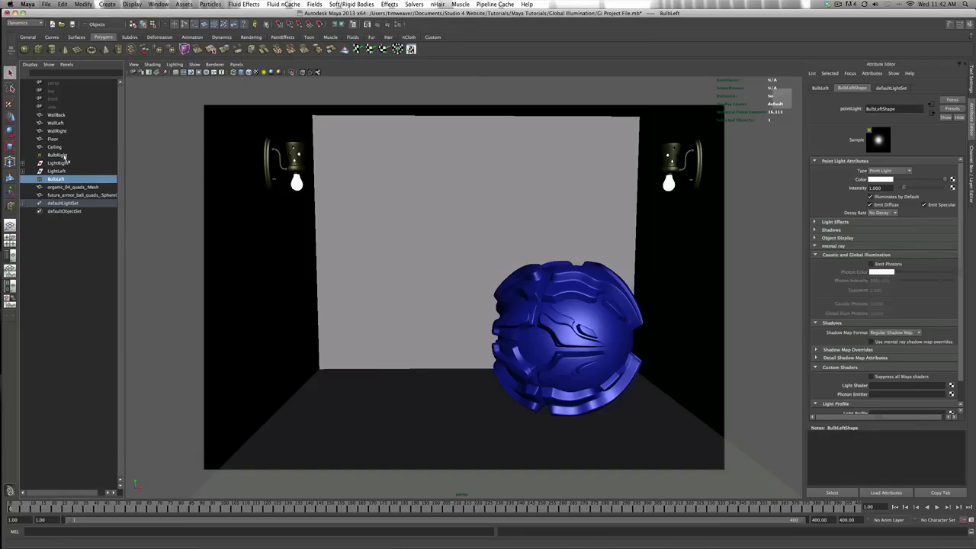
click(63, 155)
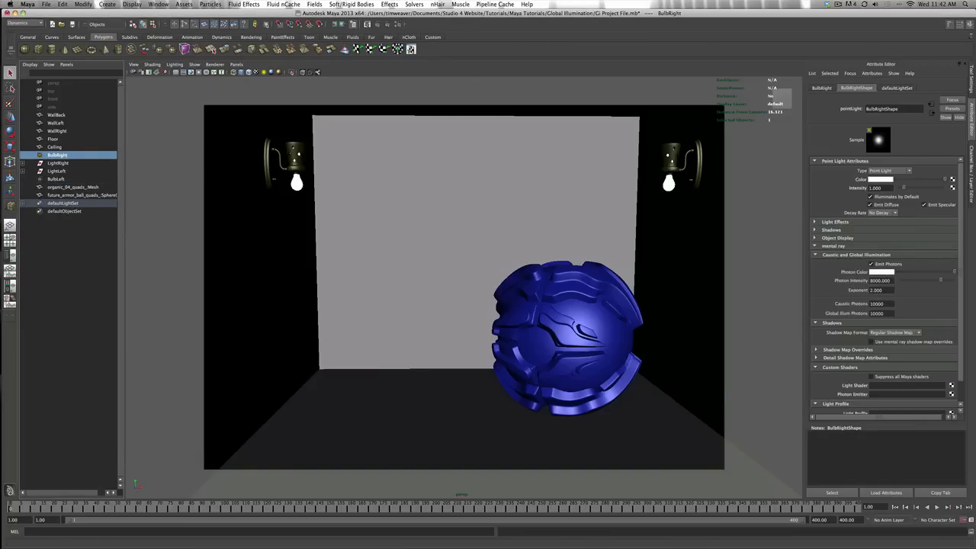
click(363, 24)
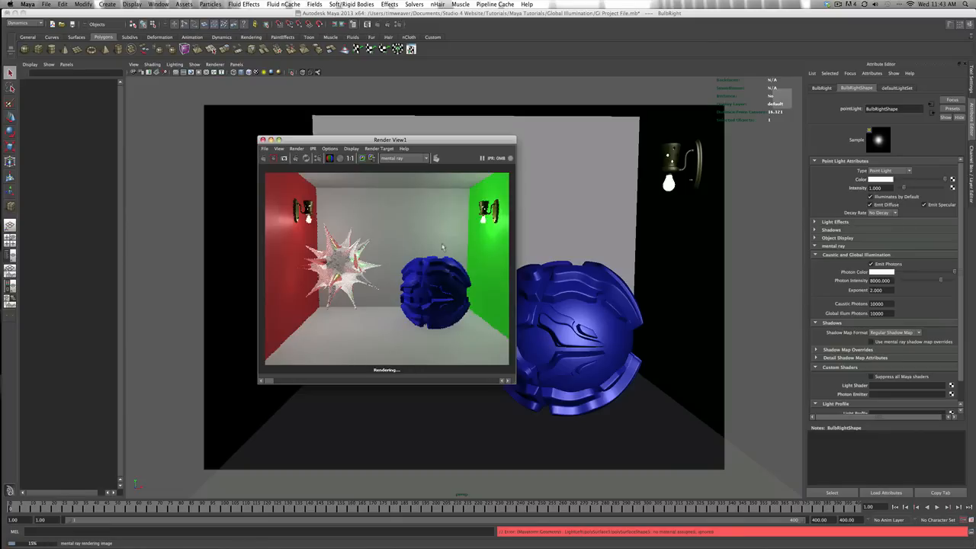
click(362, 158)
drag(276, 379, 298, 381)
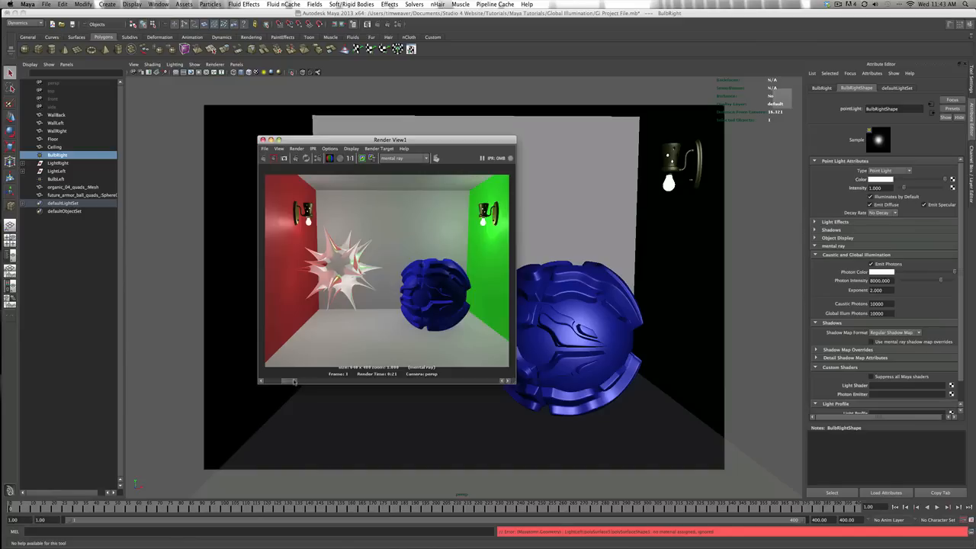
drag(295, 381, 299, 383)
drag(291, 381, 296, 385)
click(262, 139)
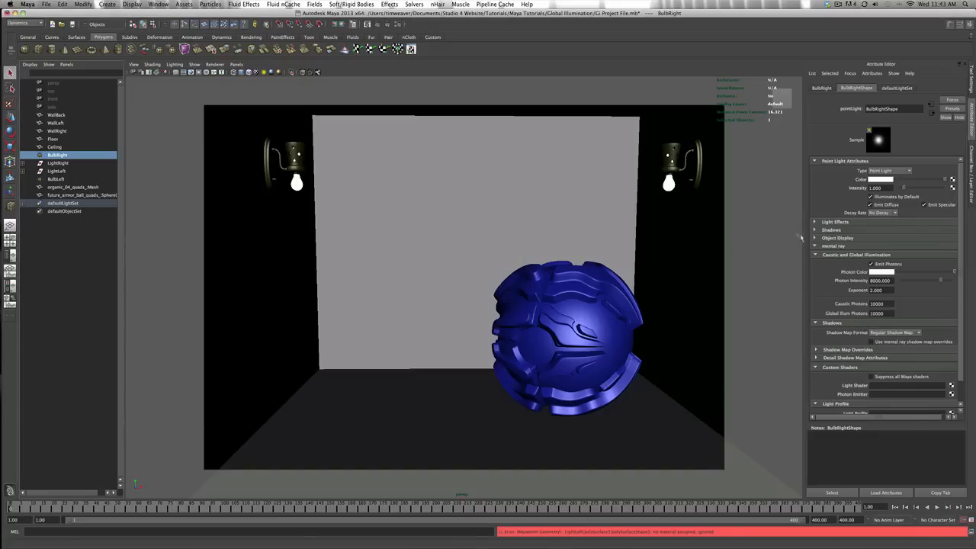
Step: Enable ray trace shadows on BulbRight with light radius 2, 40 shadow rays and ray depth limit 10, and test-render the room
click(872, 232)
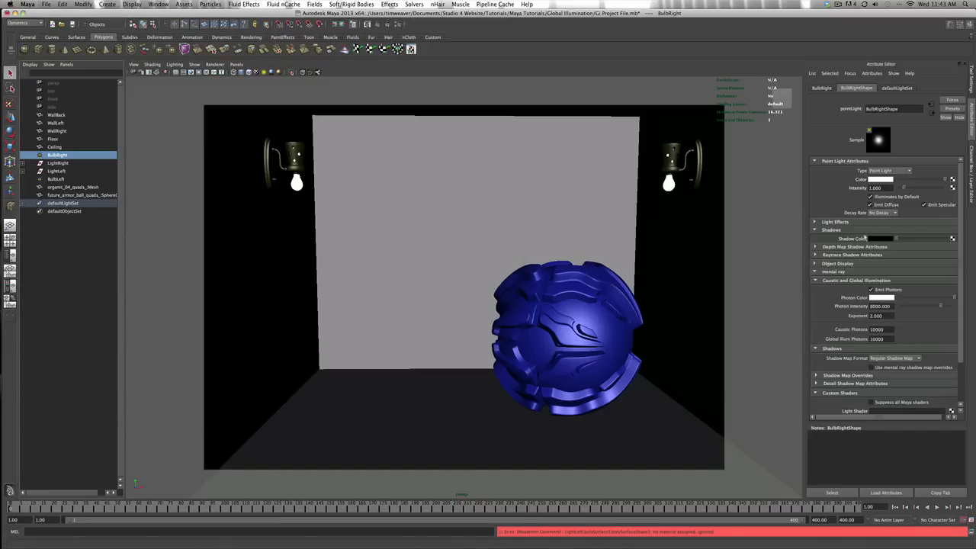
click(829, 255)
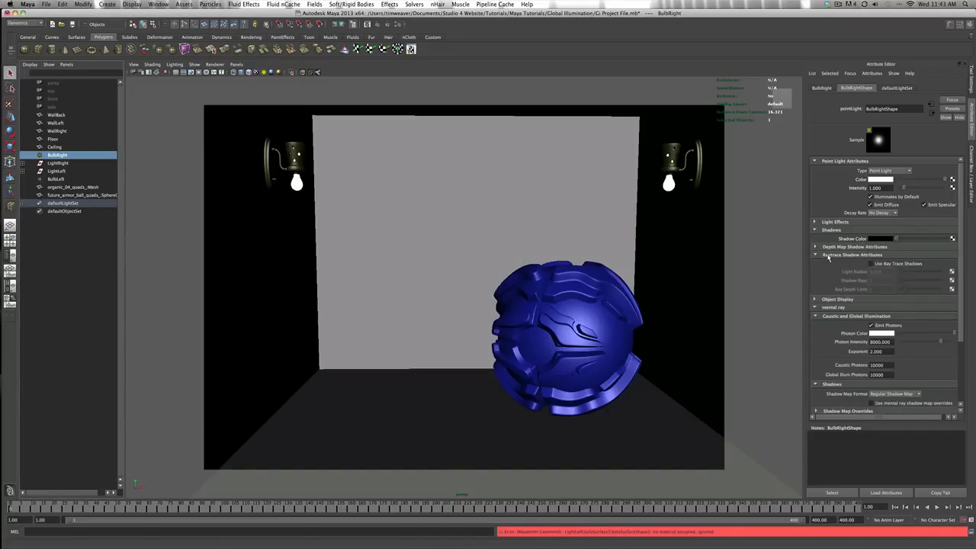
click(919, 264)
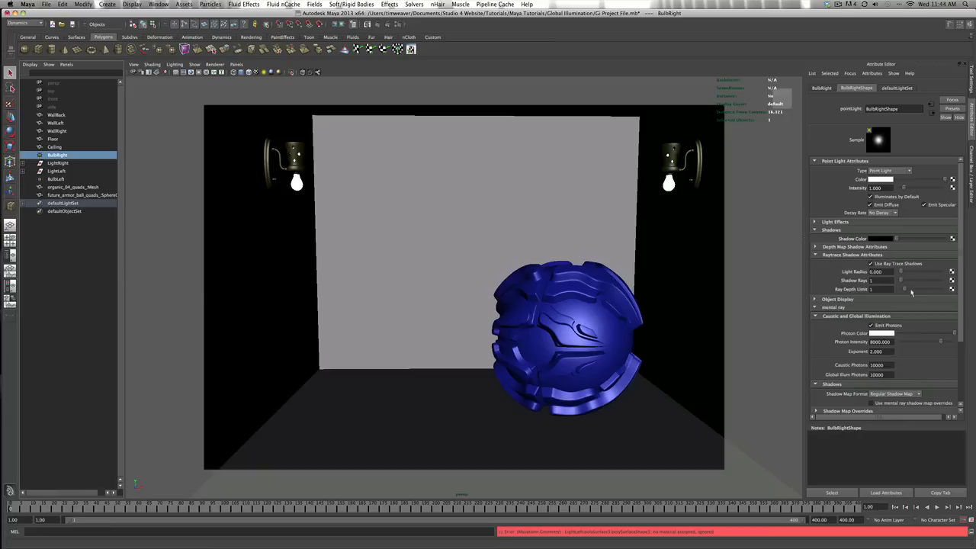
drag(886, 272, 846, 275)
text(2)
key(Tab)
key(Tab)
click(376, 25)
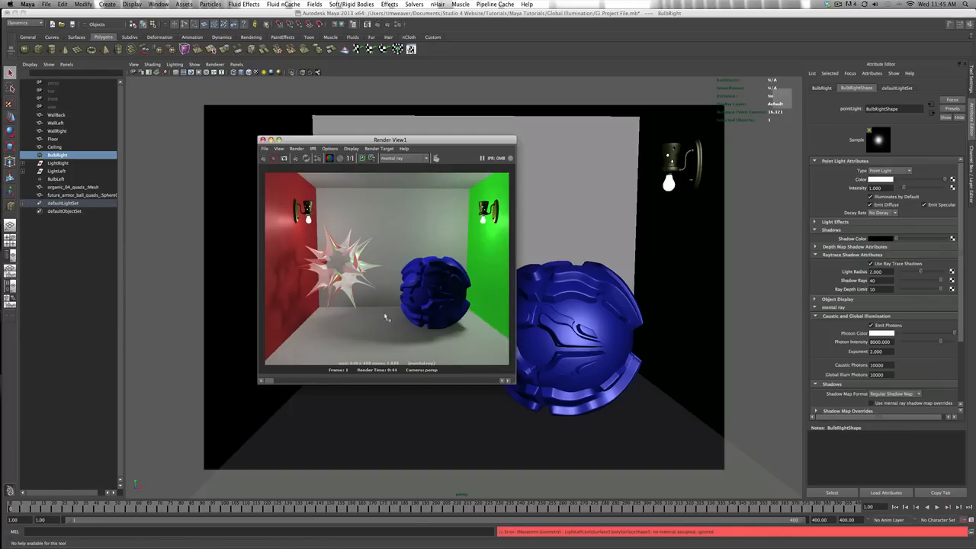
click(262, 139)
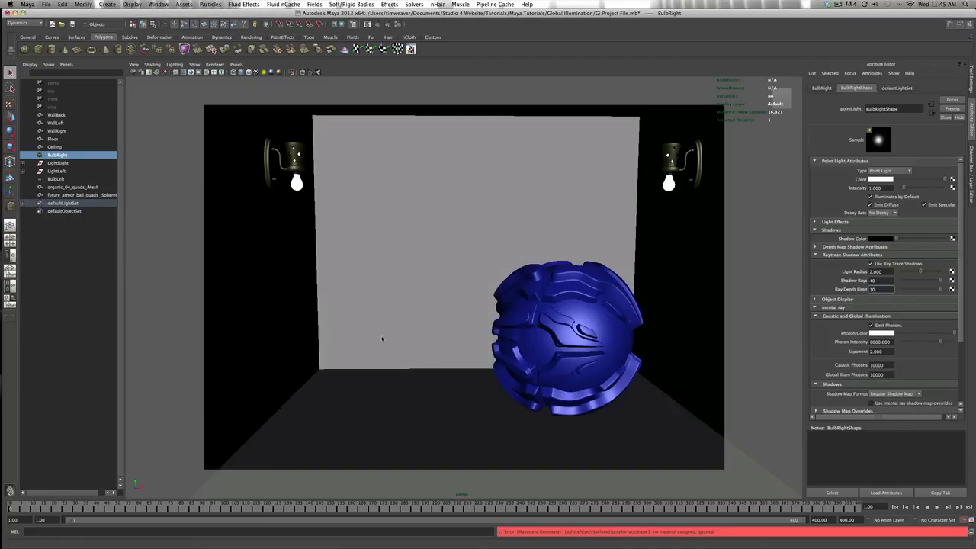
Step: Examine the material attributes of the spiky mesh, the armor ball with its noise bump texture, and the side and back walls
click(341, 285)
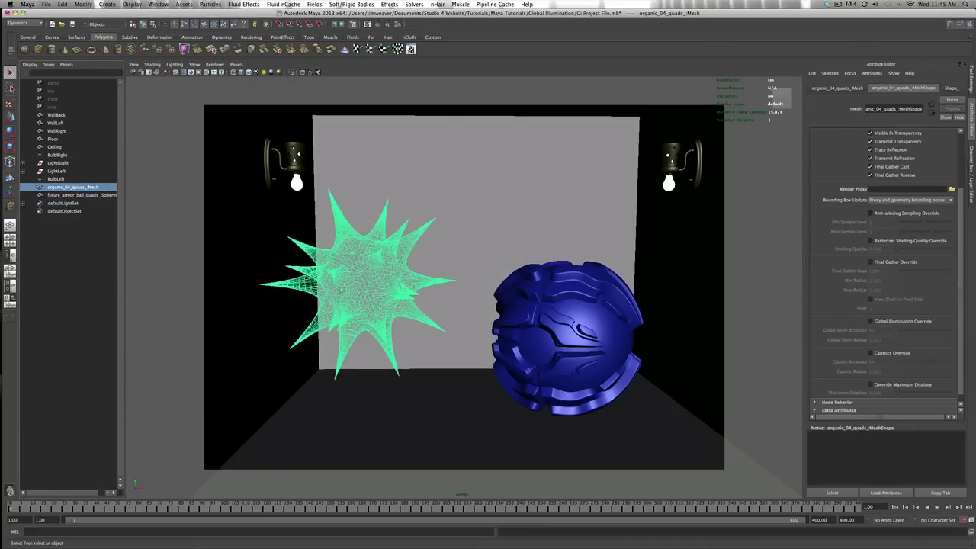
scroll(965, 152, up, 3)
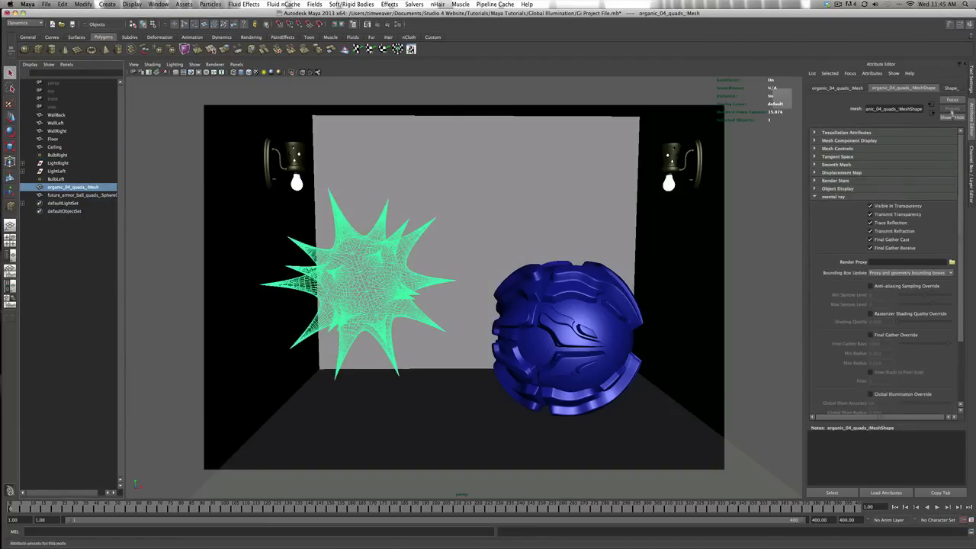
click(950, 86)
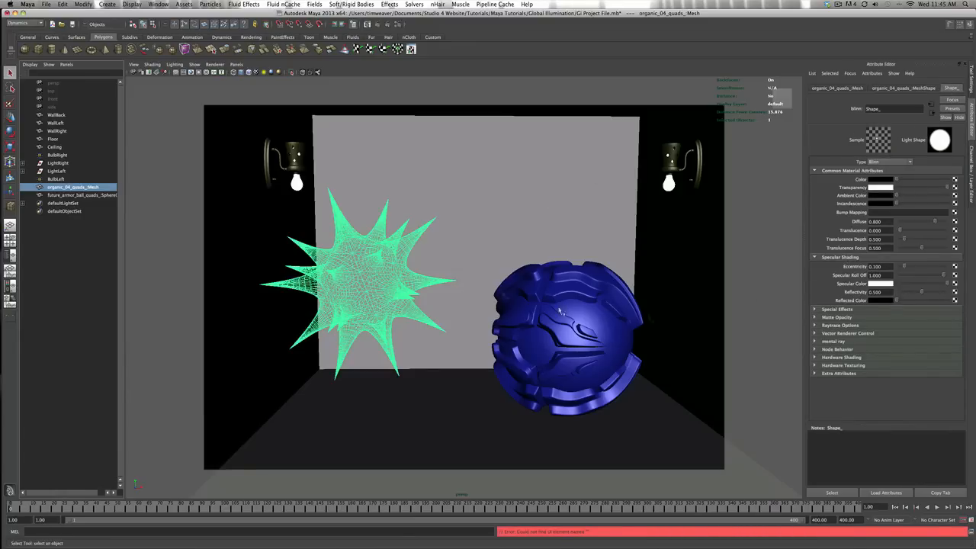
click(539, 313)
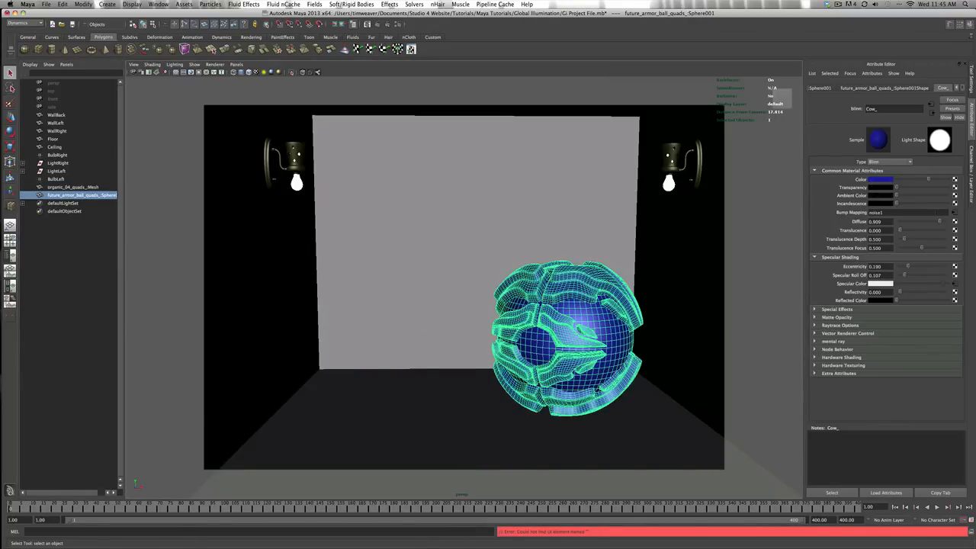
click(954, 212)
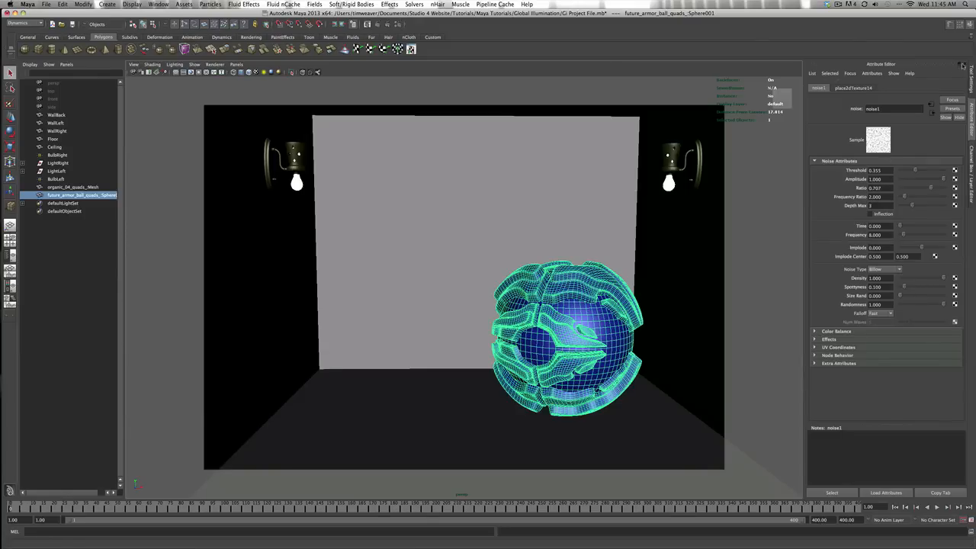
click(359, 269)
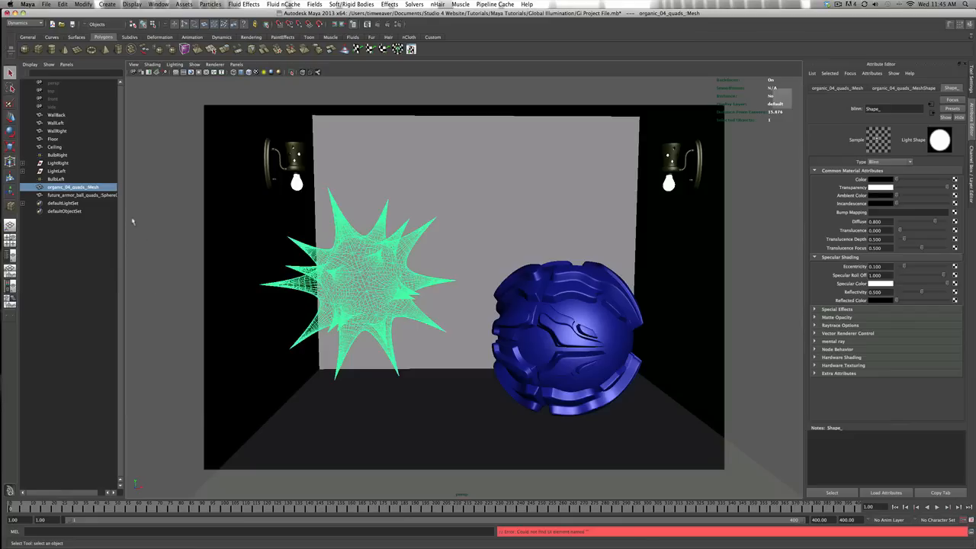
click(280, 230)
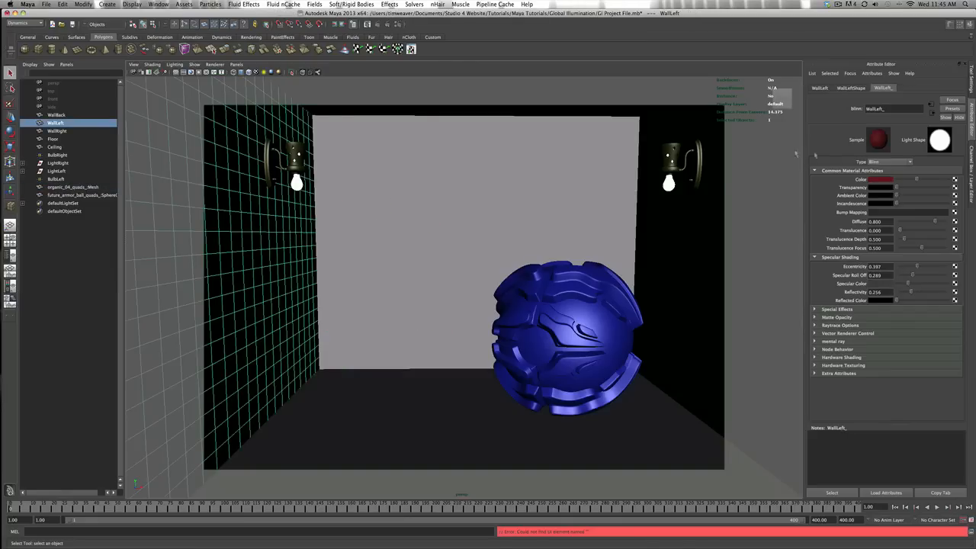
click(718, 225)
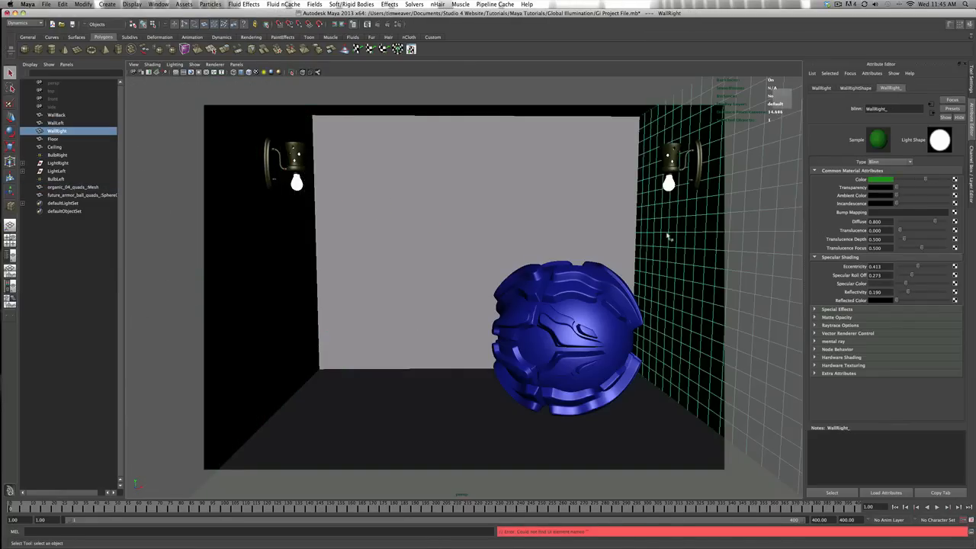
click(433, 326)
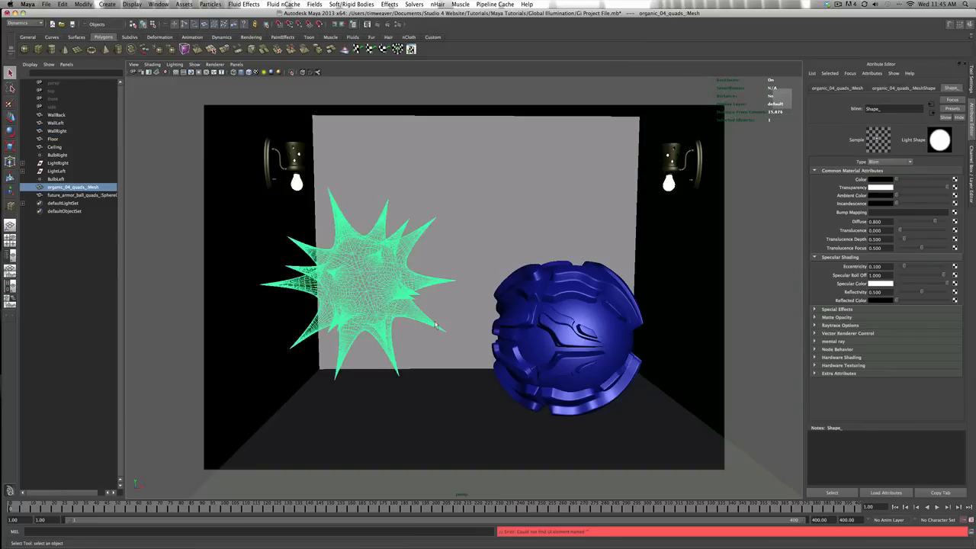
click(436, 327)
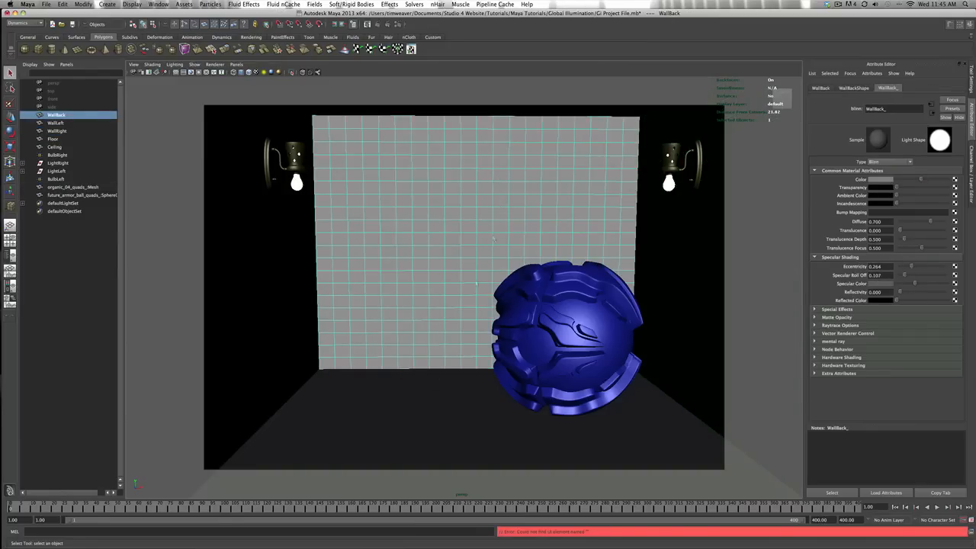
Step: Set BulbRight's Caustic Photons to 25000 and Global Illum Photons to 35000
click(49, 156)
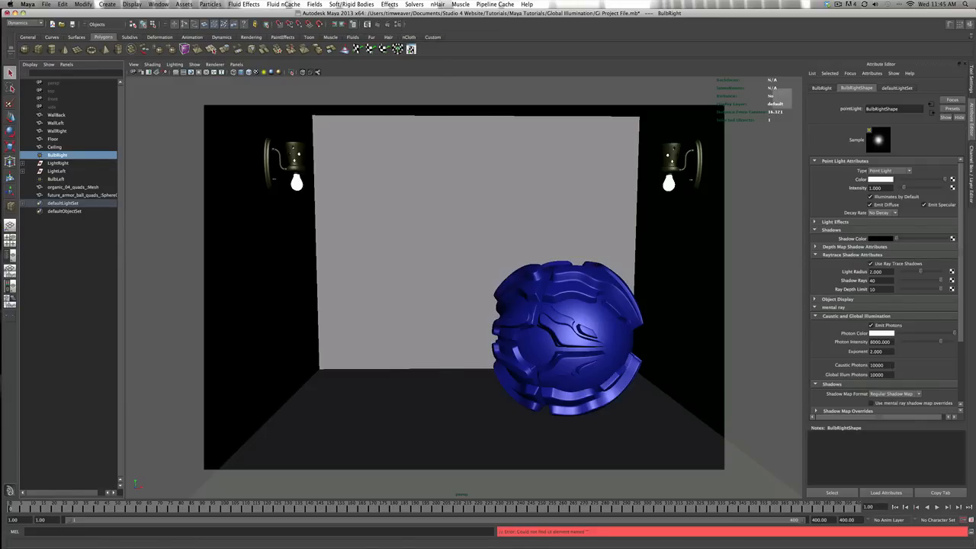
double_click(877, 365)
text(2)
key(Tab)
text(15)
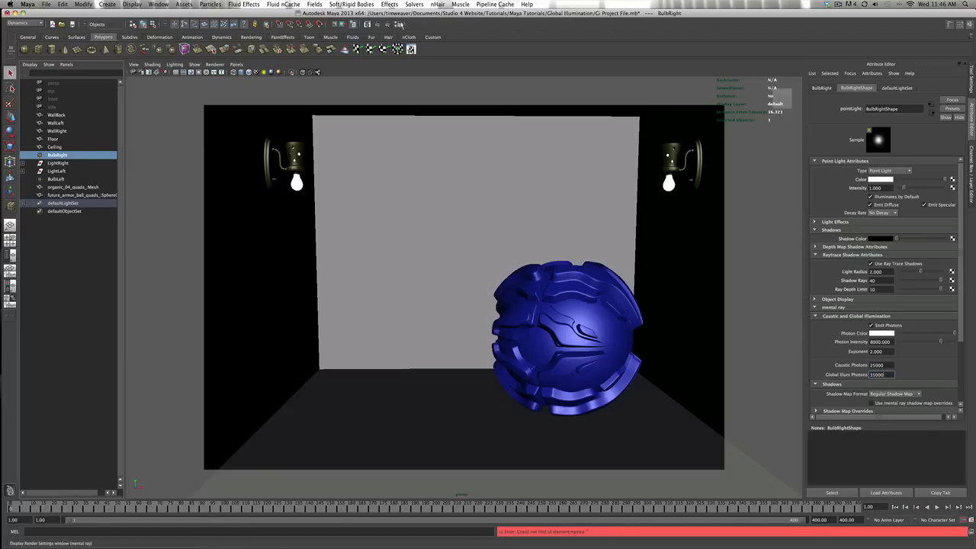
Step: Set the mental ray Global Illumination accuracy to 1025 and its radius to 1.5
click(403, 26)
drag(201, 157, 223, 155)
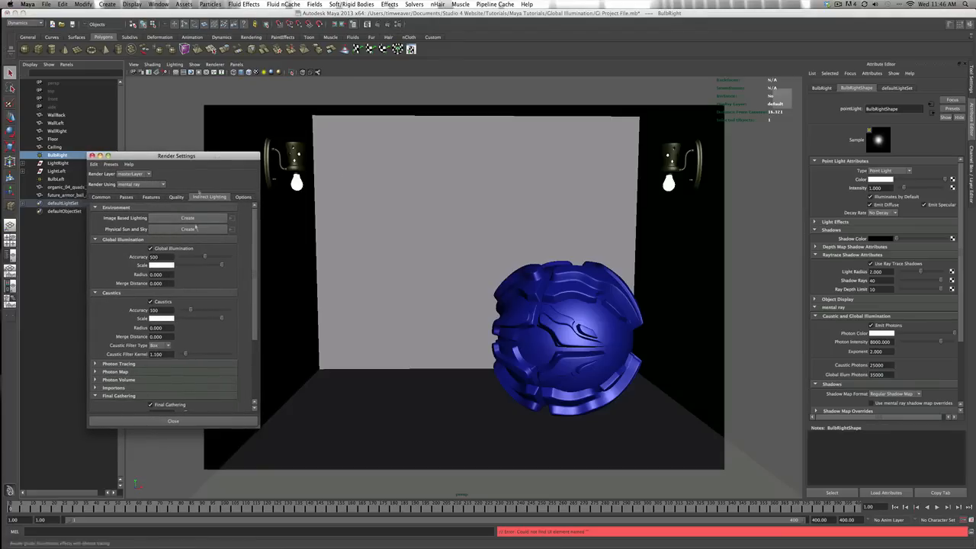
double_click(155, 257)
text(1024)
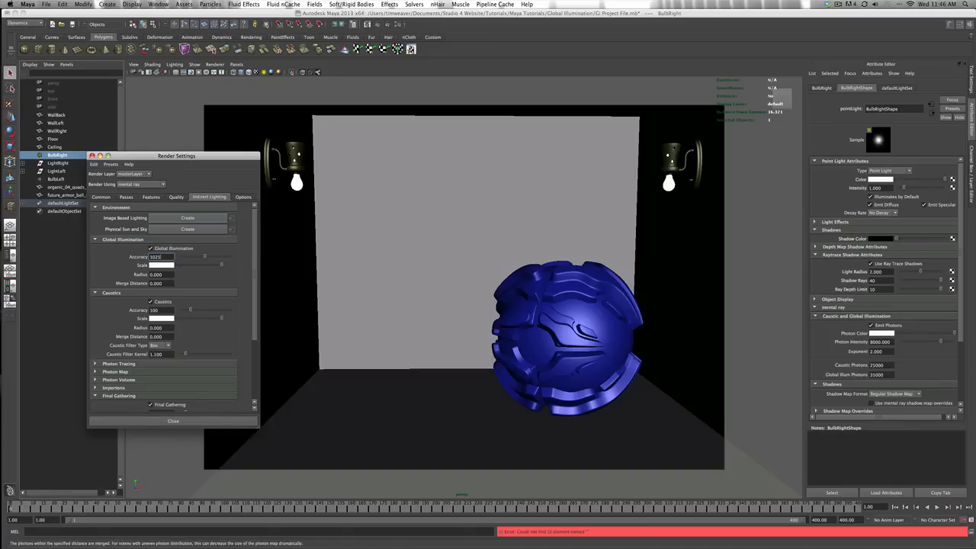
text(5)
key(Tab)
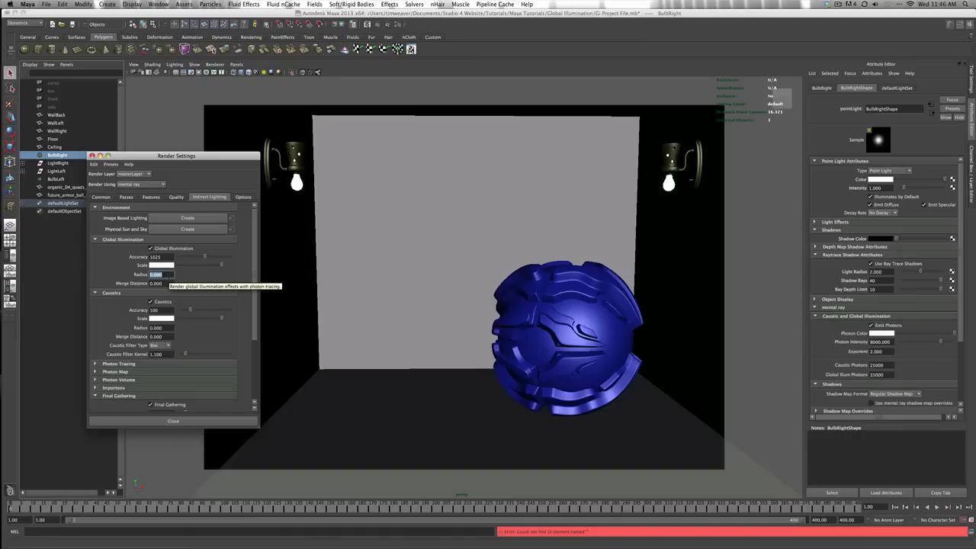
text(1)
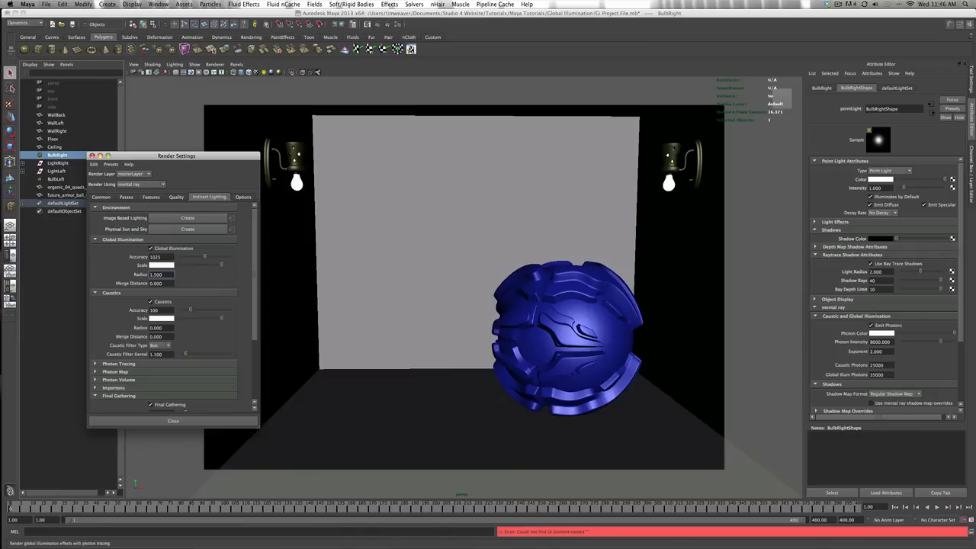
Step: Set the mental ray Caustics accuracy to 515, its radius to 1.5 and the caustic filter type to Cone
key(Tab)
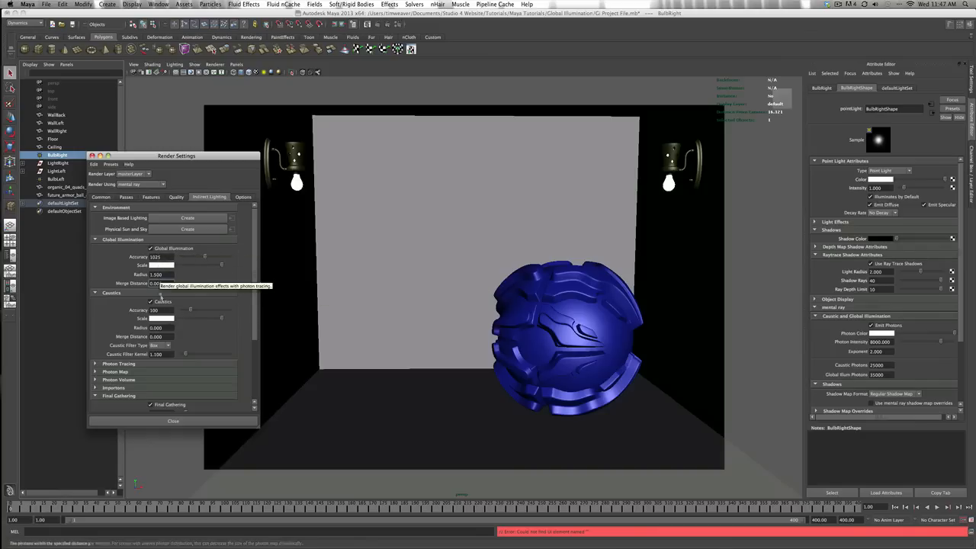
key(Tab)
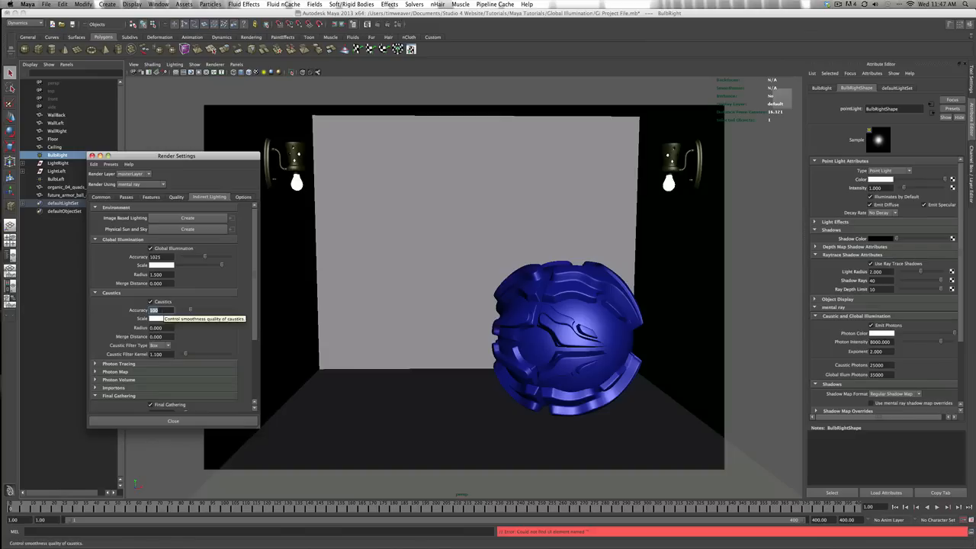
text(51)
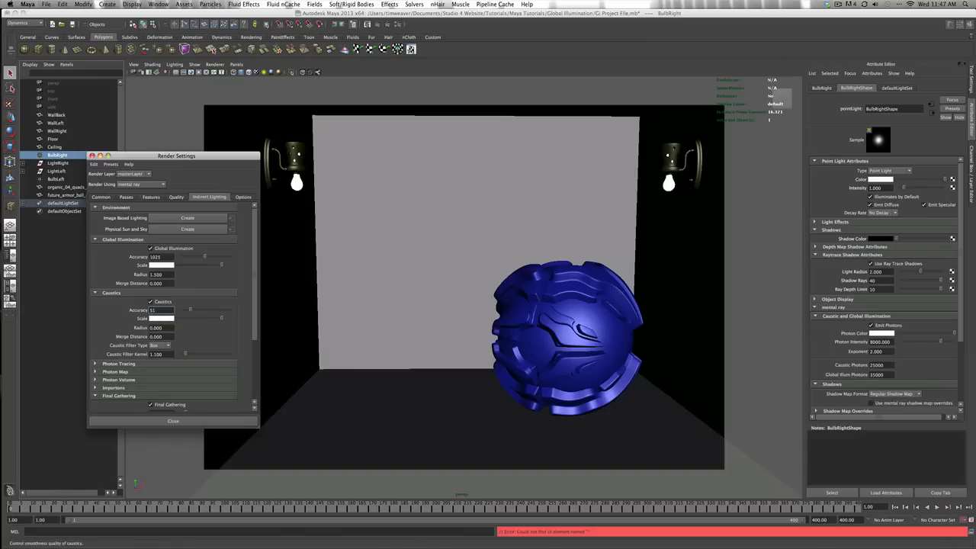
text(5)
double_click(162, 328)
drag(157, 328, 163, 328)
text(1.5)
key(Tab)
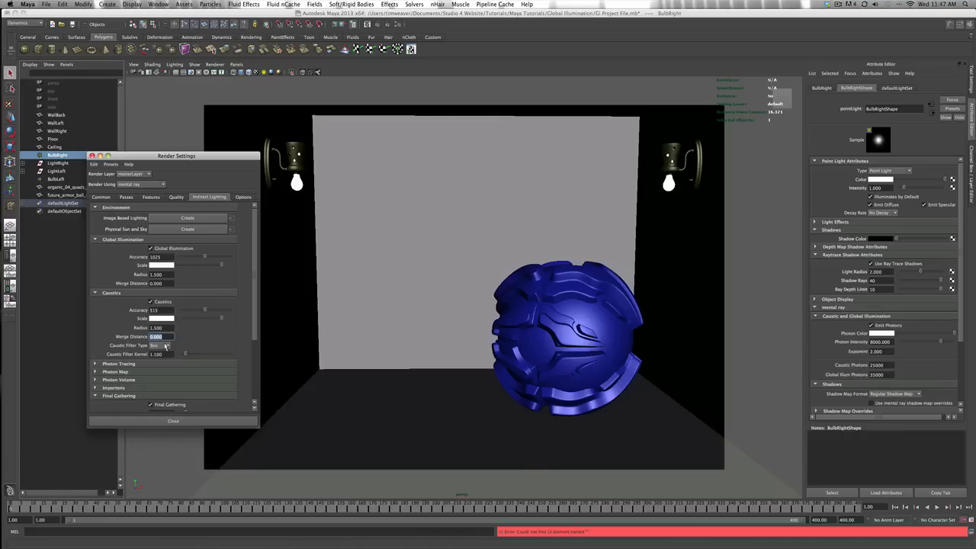
click(166, 345)
click(161, 358)
double_click(157, 354)
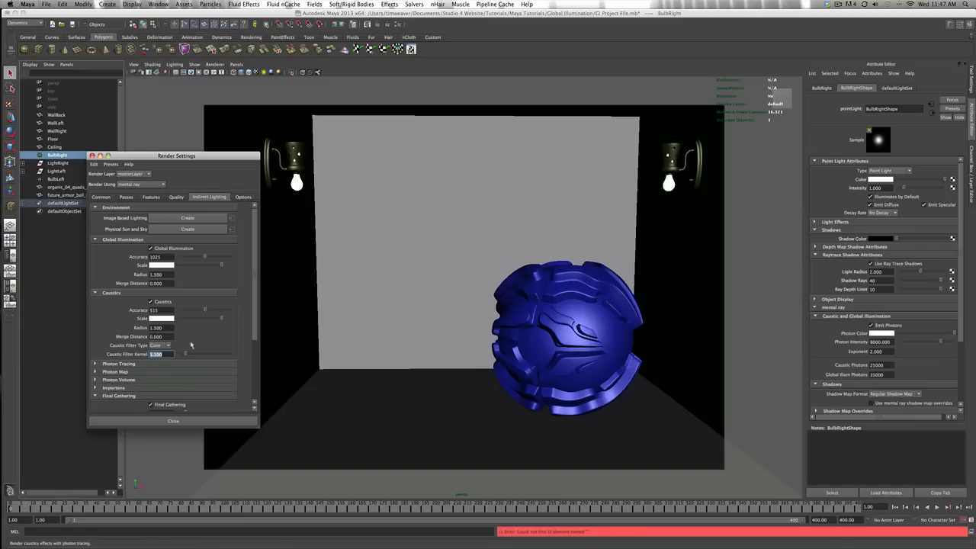
Step: Close the render settings and test-render the room with the new caustics settings
scroll(191, 345, down, 3)
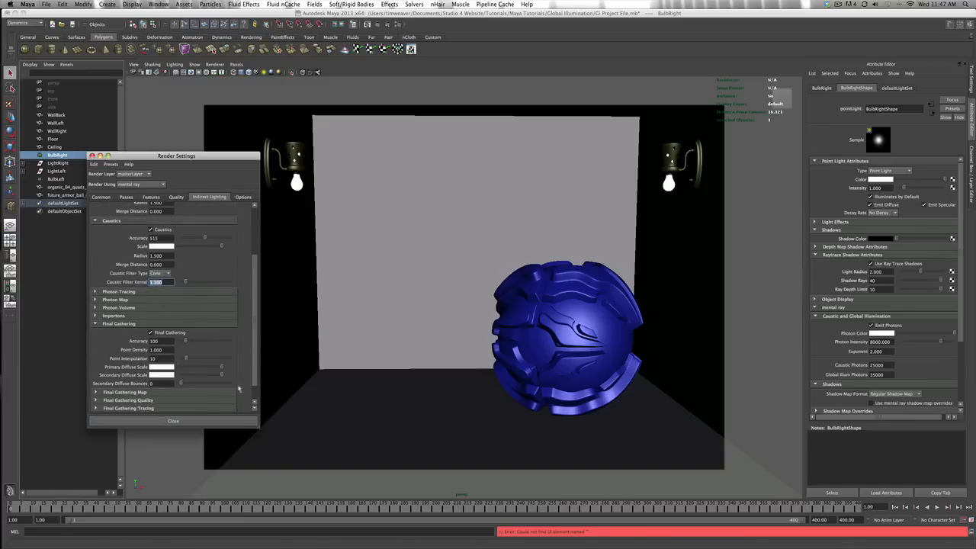
scroll(190, 363, up, 3)
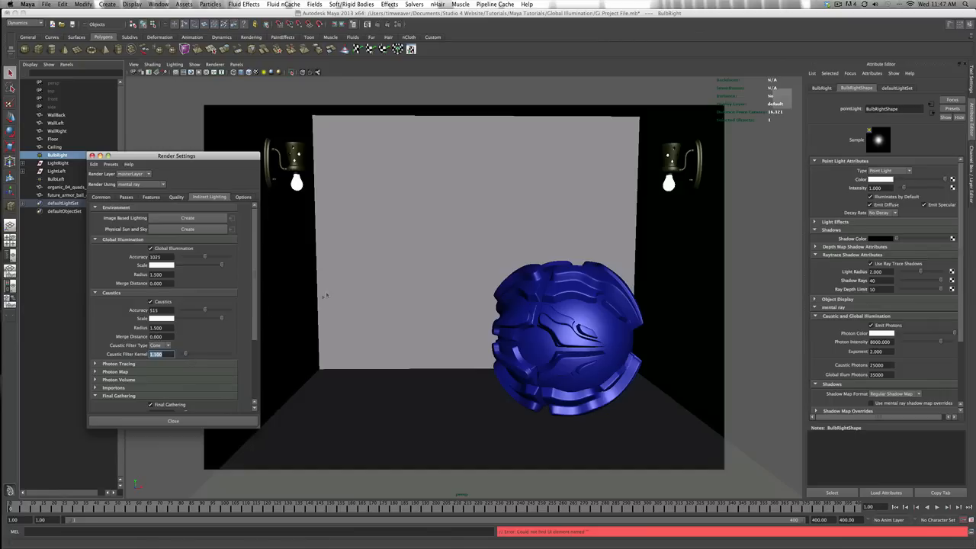
drag(192, 155, 168, 146)
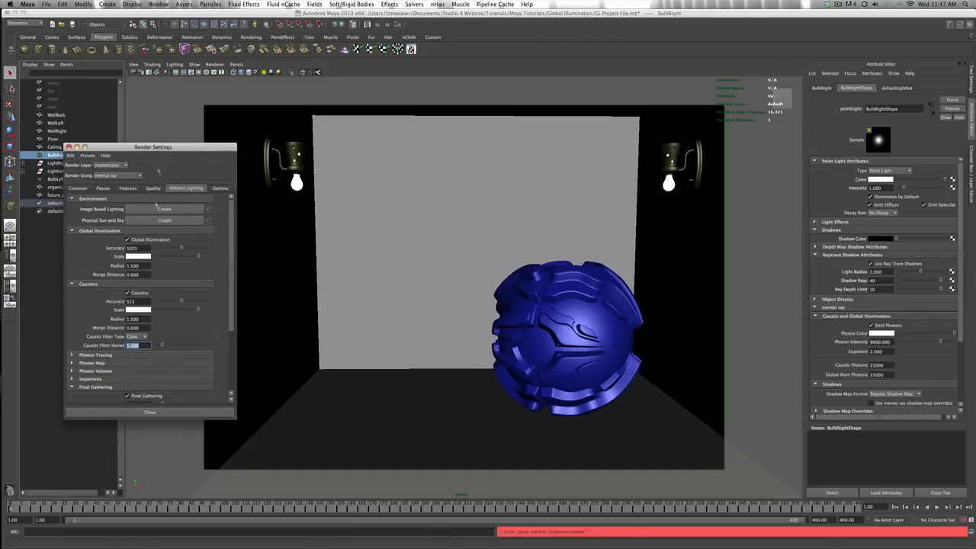
click(151, 411)
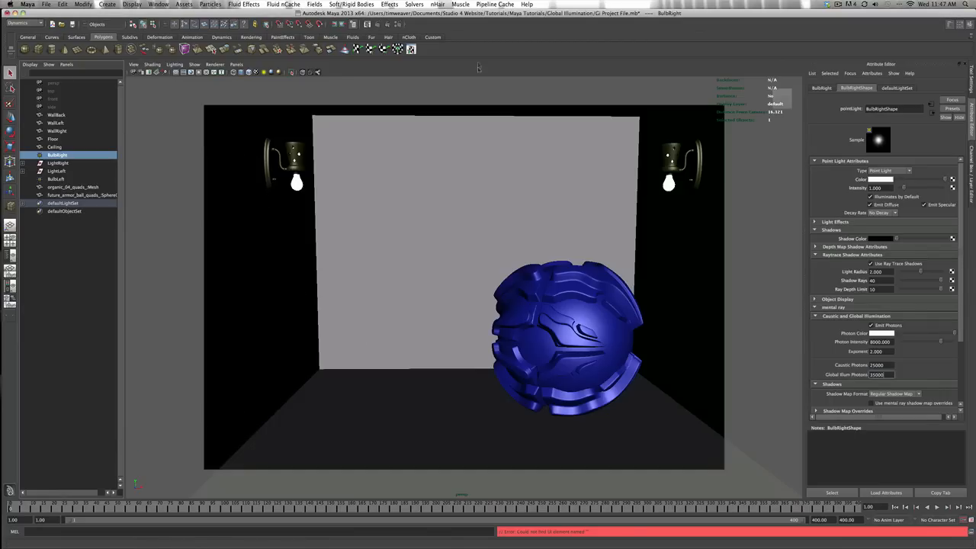
click(378, 23)
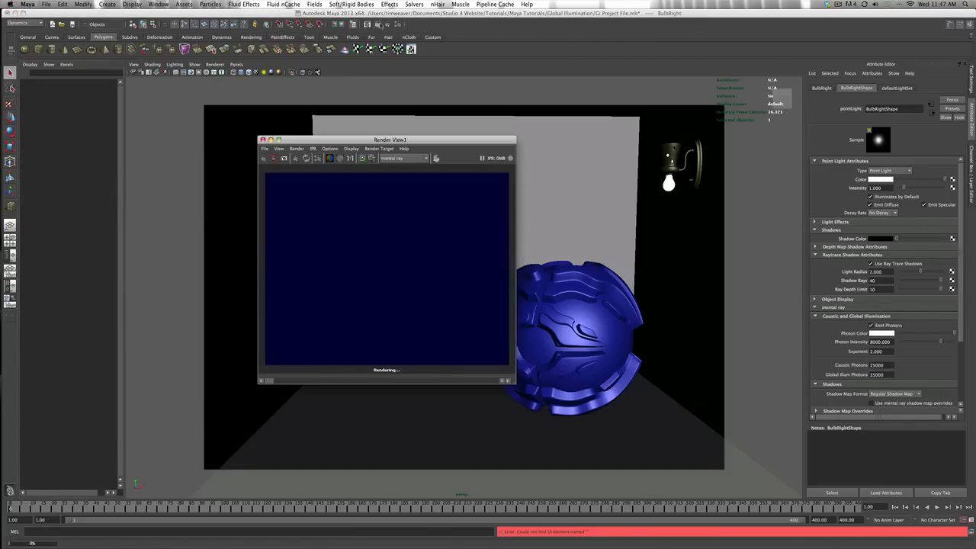
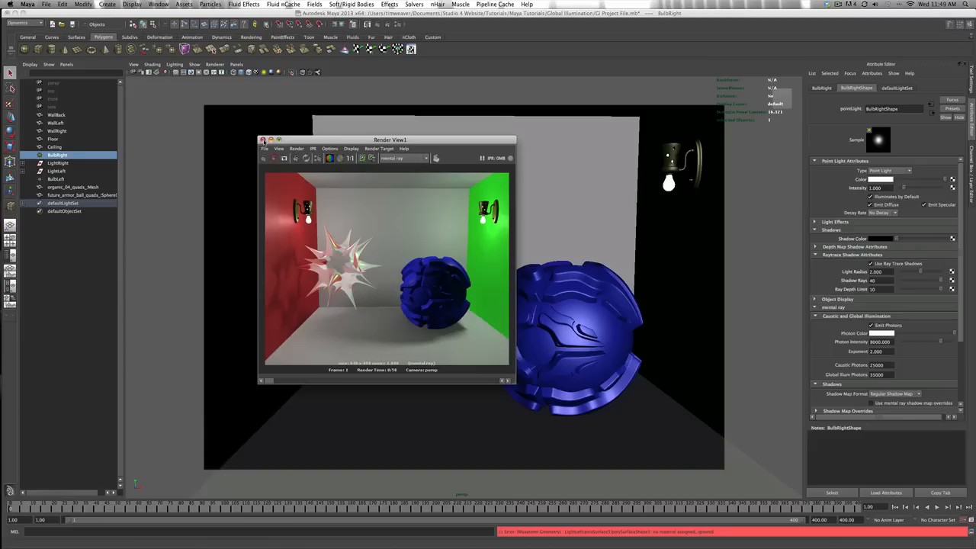
click(262, 139)
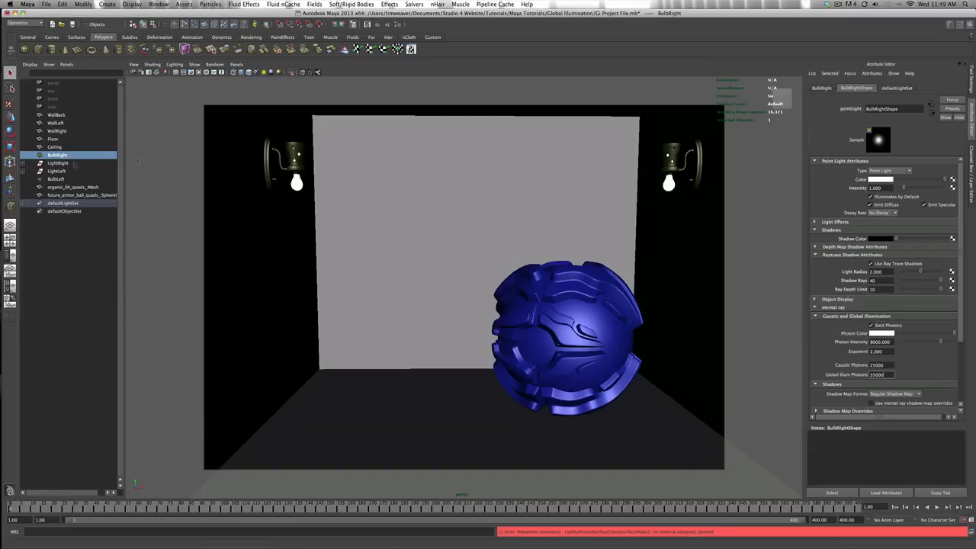
Step: Set the light intensity of both BulbRight and BulbLeft to 1.3
click(873, 188)
text(1.3)
key(Return)
click(57, 178)
click(875, 187)
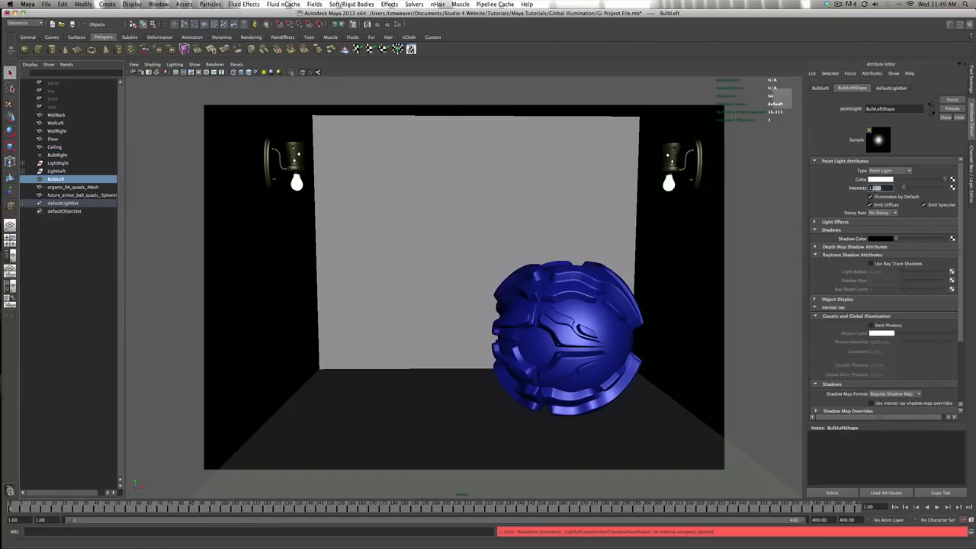
text(1.3)
key(Return)
click(378, 24)
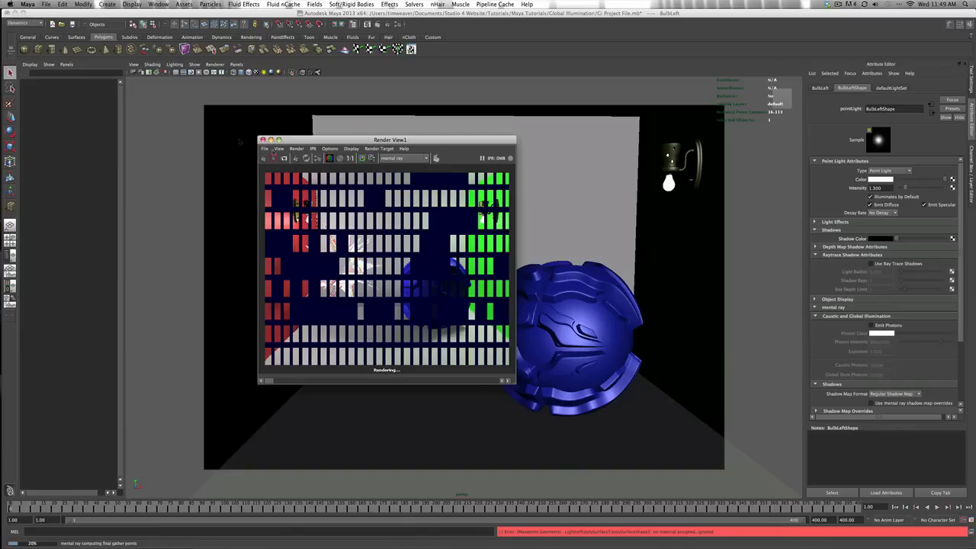
key(Escape)
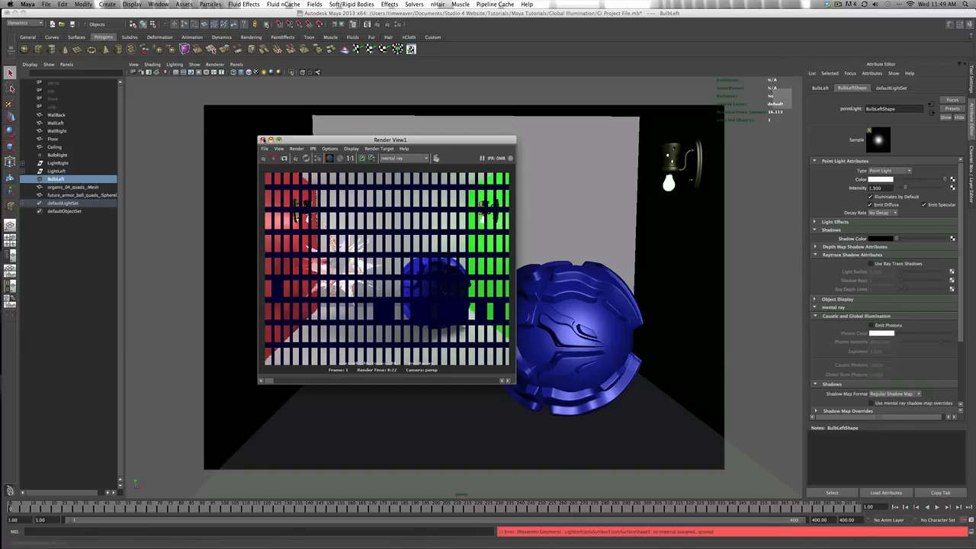
click(263, 140)
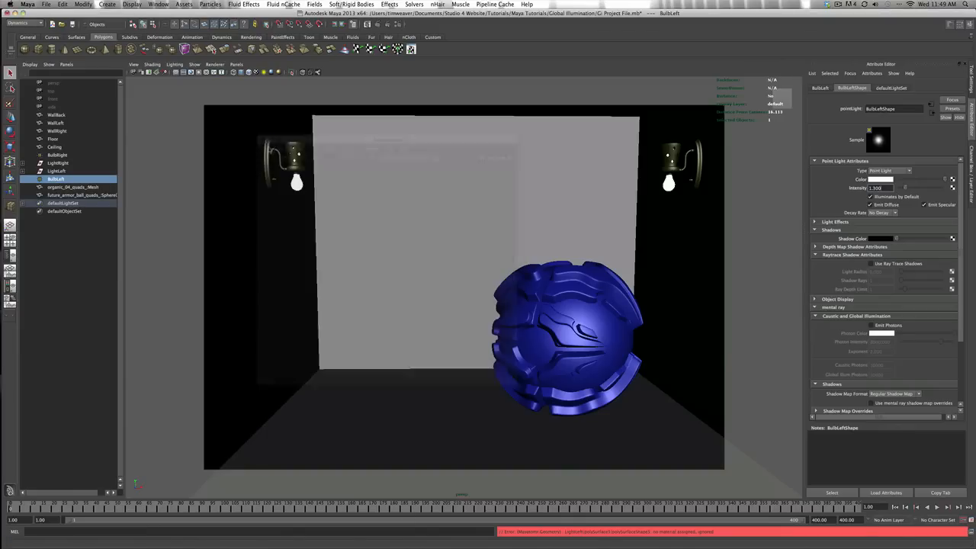
Step: Enable photon emission on BulbLeft with 25000 Caustic Photons and 35000 Global Illum Photons, matching BulbRight
click(65, 155)
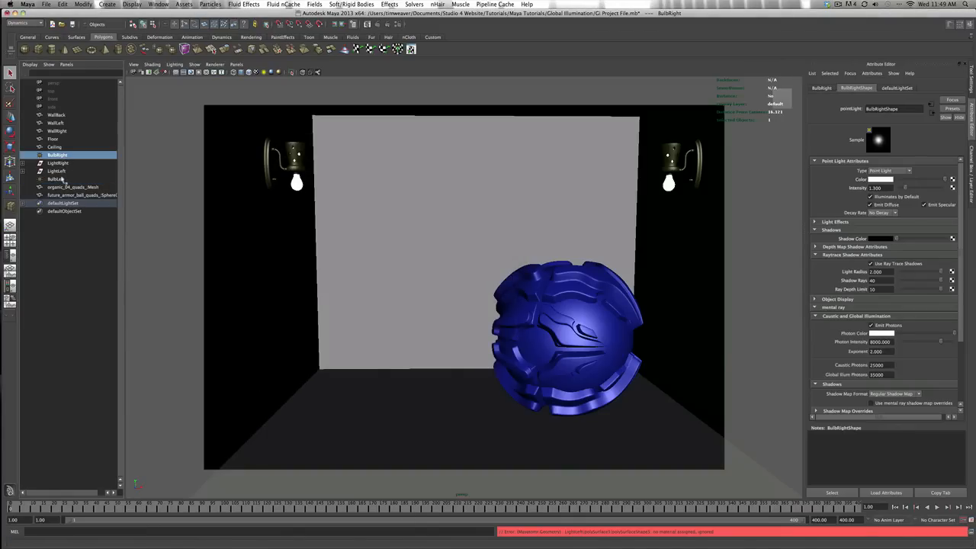
click(65, 180)
click(871, 324)
drag(887, 365, 836, 364)
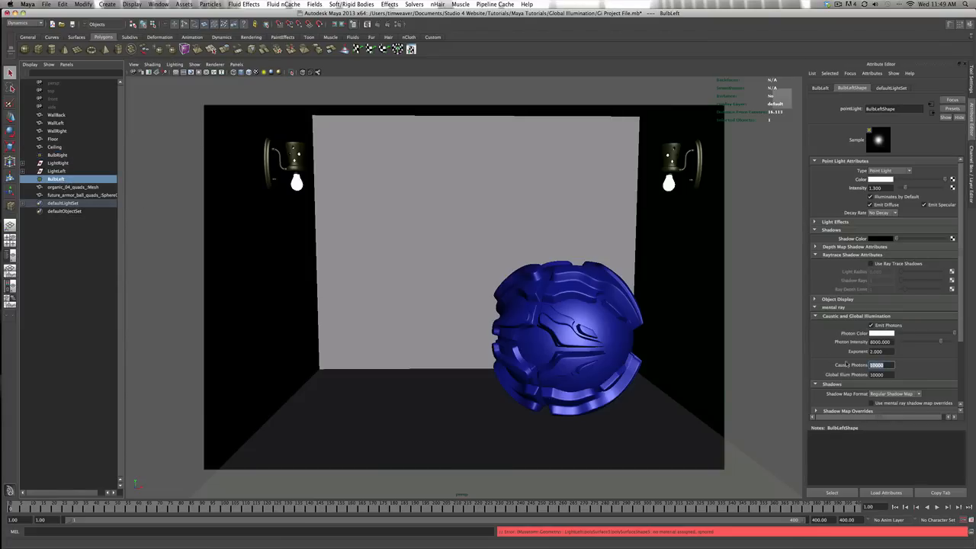
text(25000)
key(Tab)
text(35000)
click(64, 155)
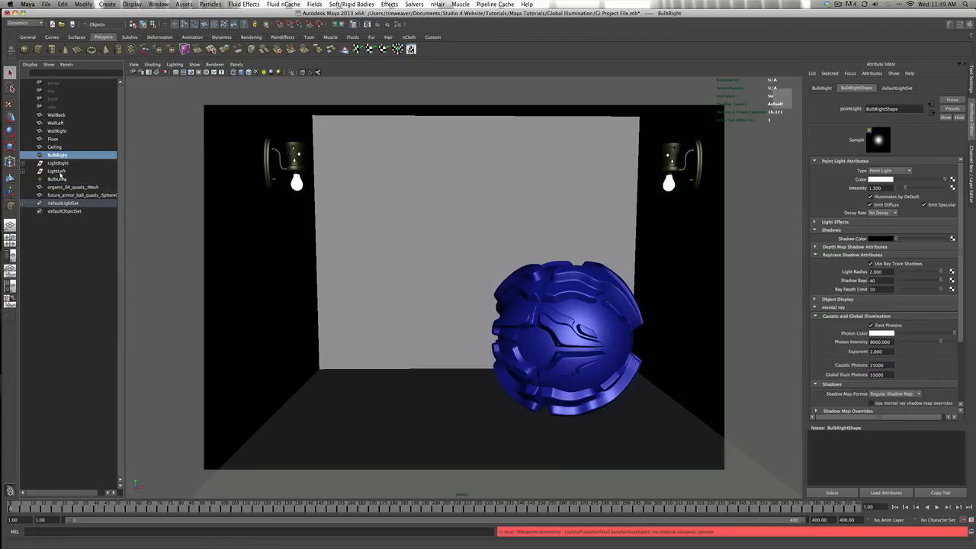
click(61, 178)
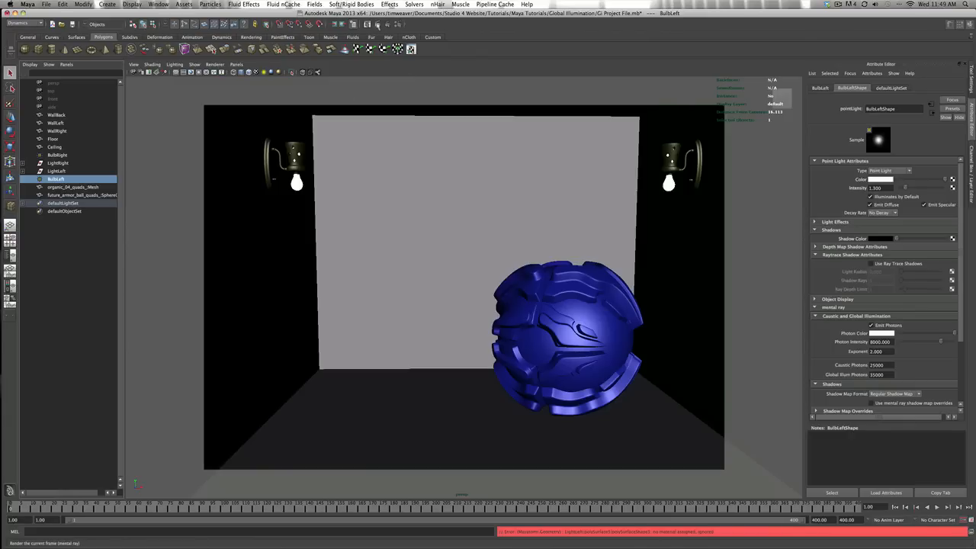
Step: Test-render the room with both bulbs emitting photons and inspect the result up close
click(376, 25)
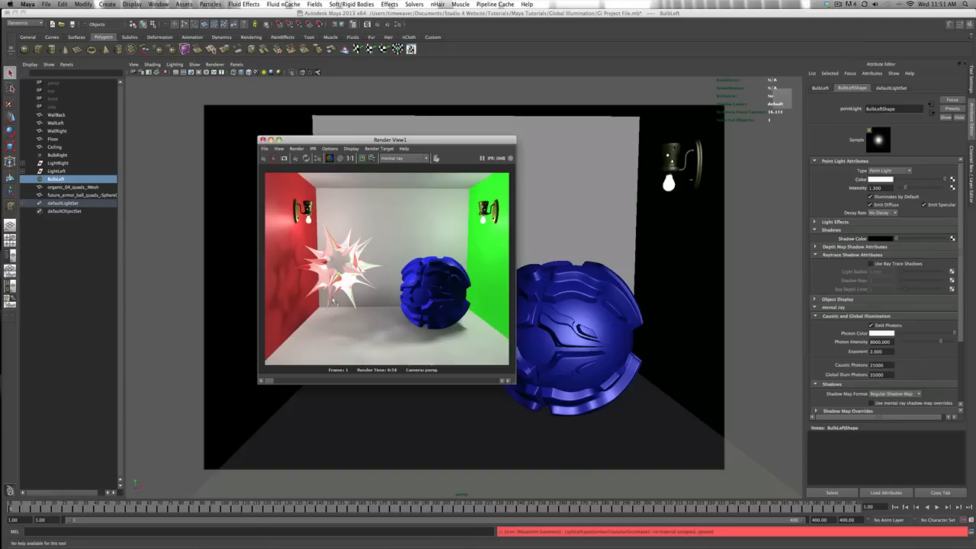
scroll(349, 297, up, 5)
scroll(348, 297, down, 4)
scroll(348, 299, up, 1)
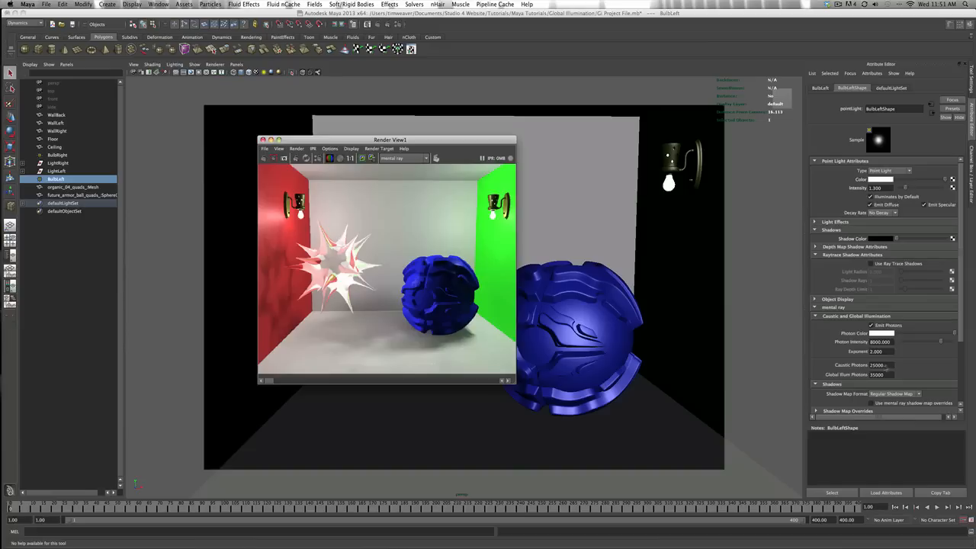
click(871, 325)
click(262, 139)
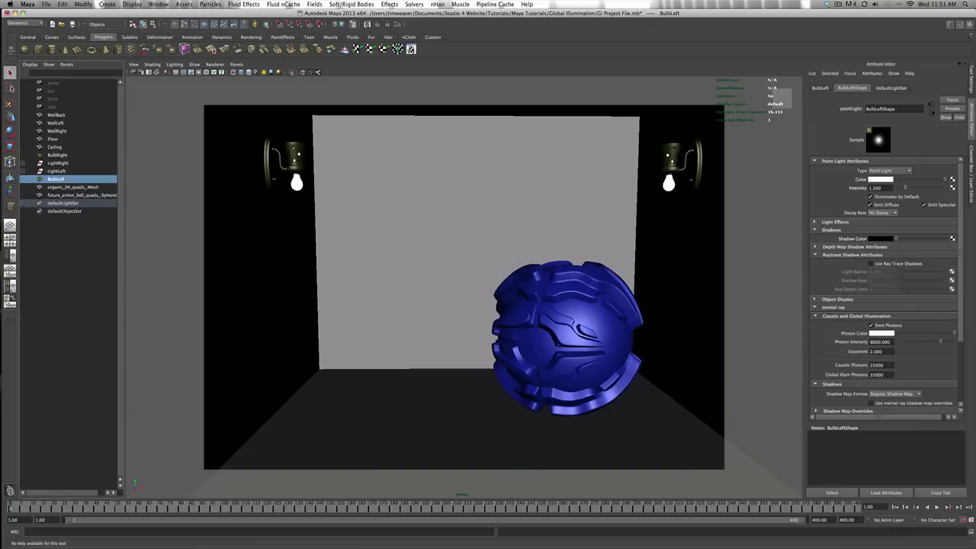
Step: Raise BulbLeft's Caustic Photons and Global Illum Photons to 50000 each
double_click(876, 364)
text(50000)
key(Tab)
text(50000)
key(Return)
Step: Set the Global Illumination accuracy to 1300 and the Caustics accuracy to 700, with a radius of 2 for both
click(398, 24)
drag(145, 259, 116, 259)
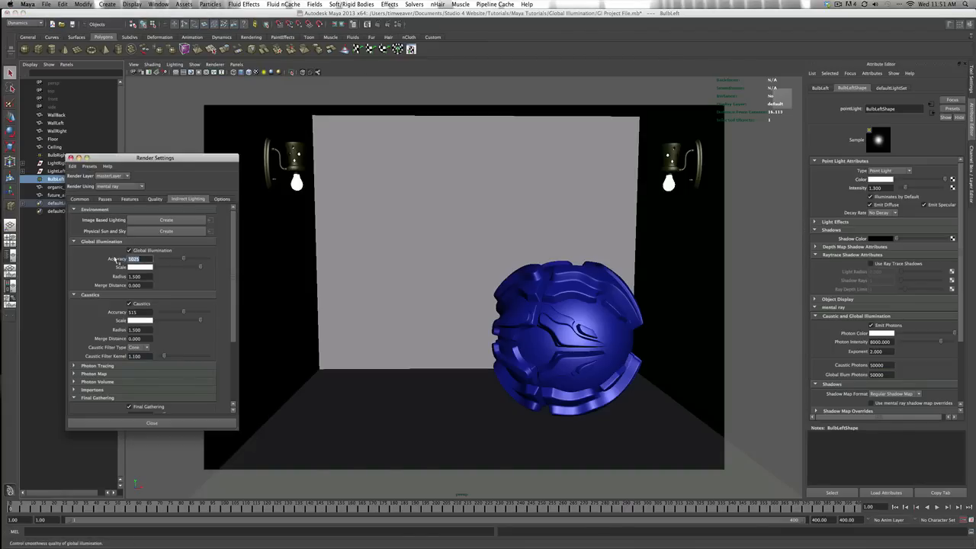
text(1300)
key(Return)
drag(143, 312, 115, 312)
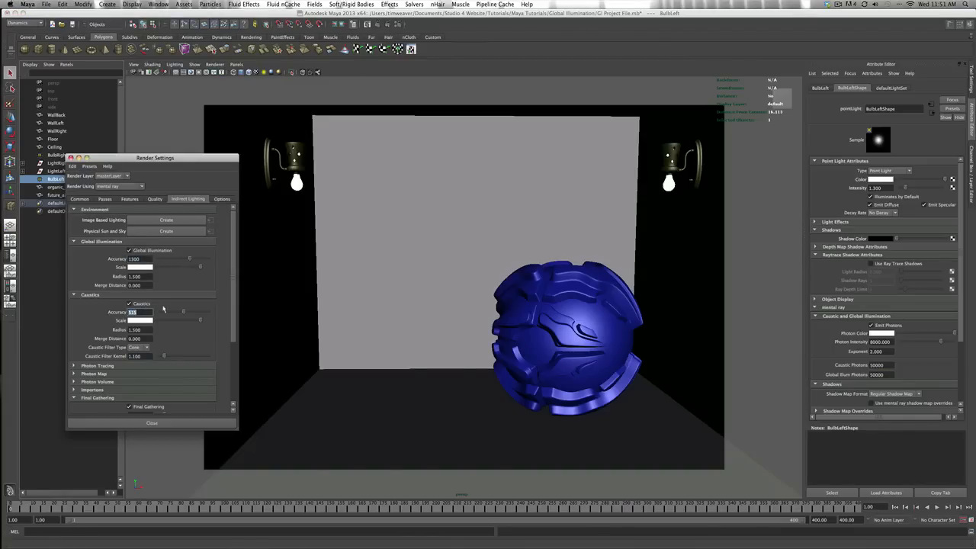
text(700)
drag(144, 276, 118, 280)
text(2)
drag(146, 329, 116, 330)
text(2)
key(Return)
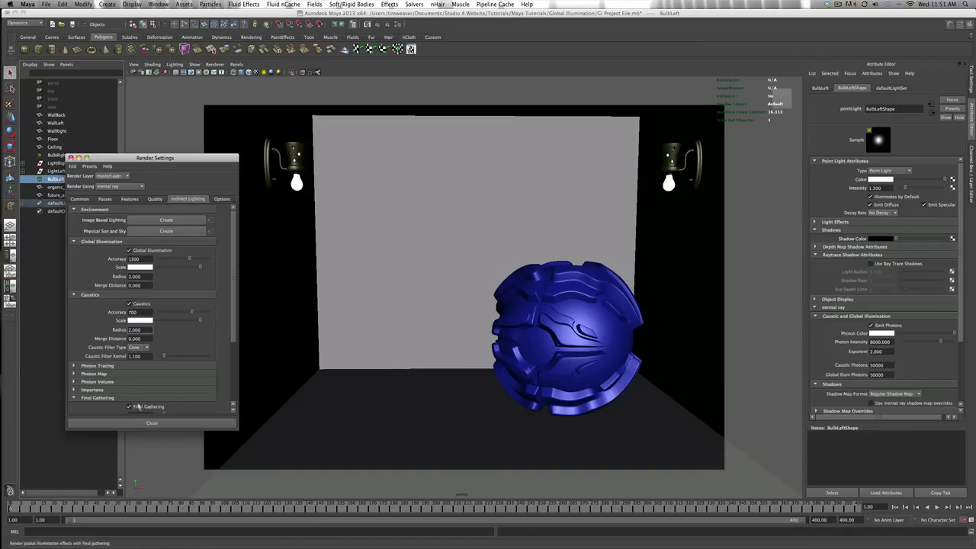
click(151, 422)
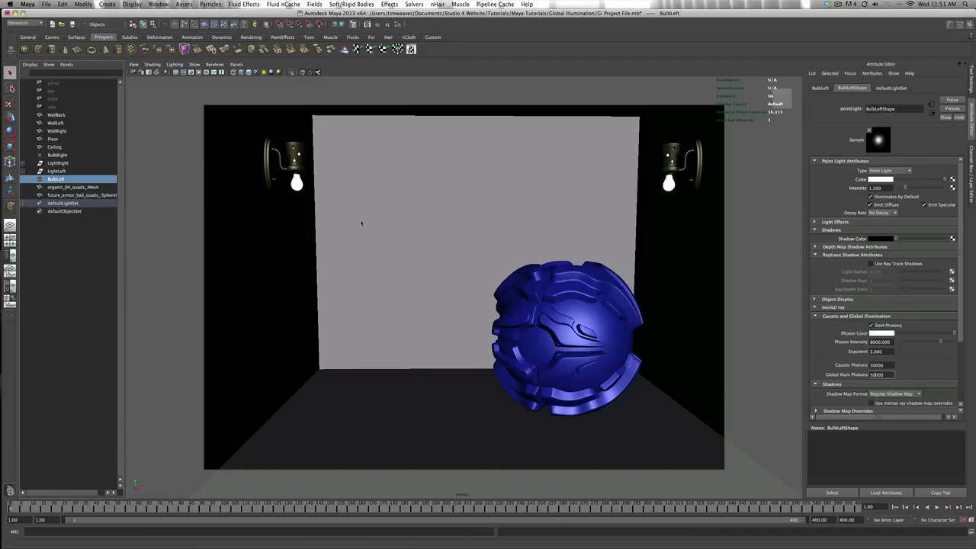
Step: Test-render the room and compare the image with the earlier stored renders
click(376, 25)
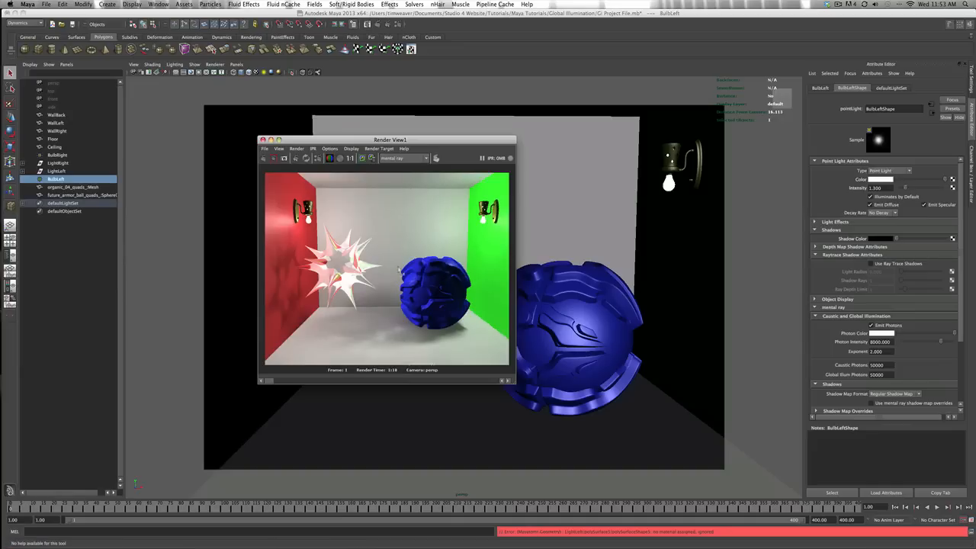
drag(273, 381, 298, 385)
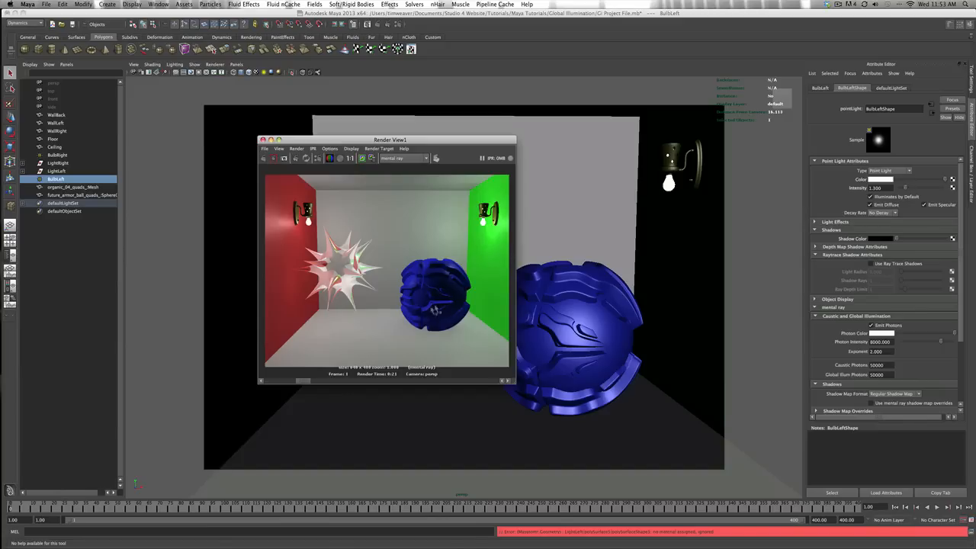
drag(305, 381, 296, 383)
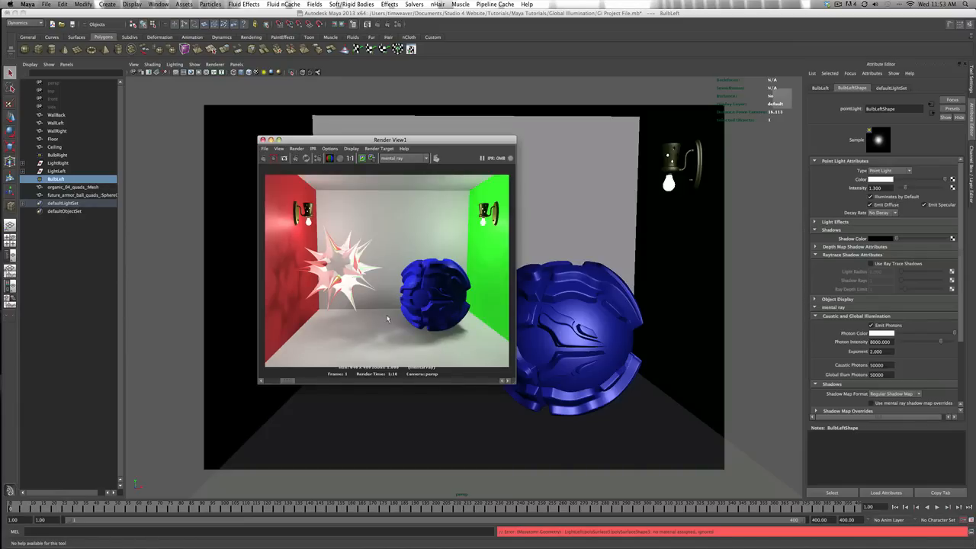
alt+right_drag(387, 319, 416, 320)
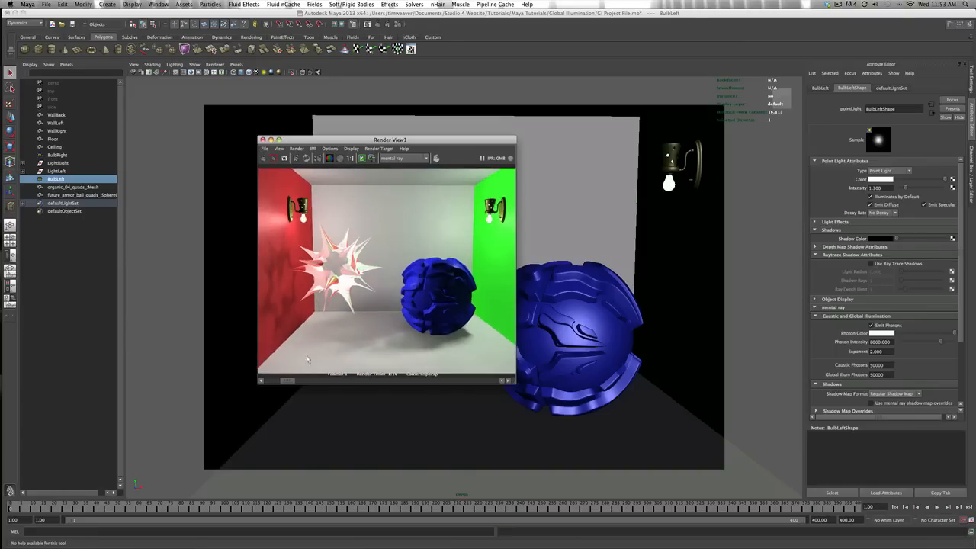
drag(289, 384, 295, 383)
drag(295, 384, 298, 385)
drag(298, 383, 297, 383)
drag(295, 383, 291, 382)
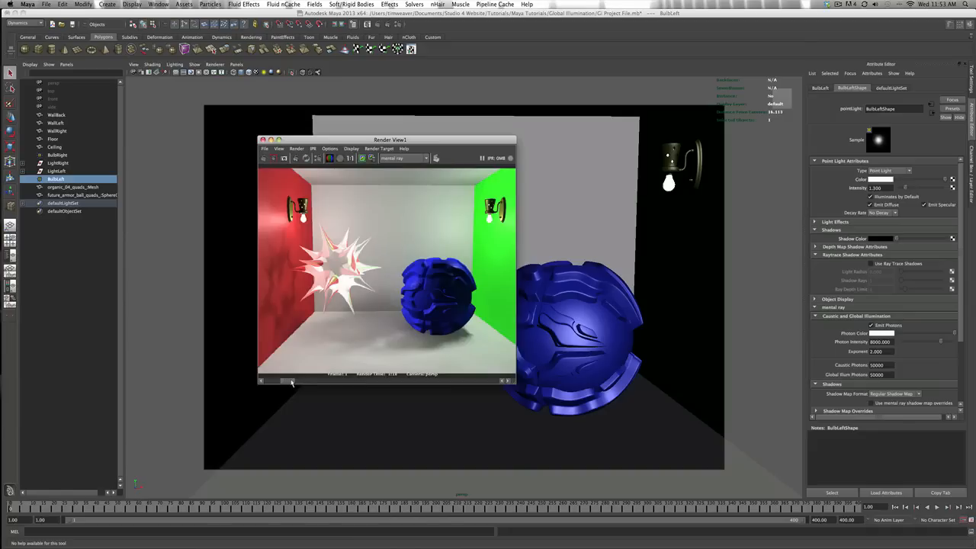